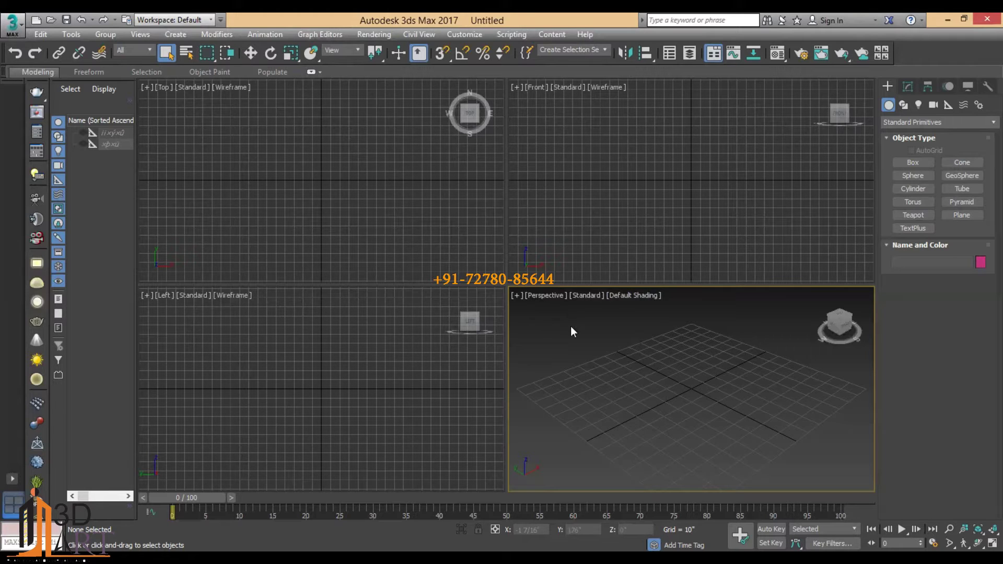
- Pan the views, try a two-pane layout, then return to four views with Perspective active
middle_click_drag(680, 378, 673, 380)
middle_click_drag(640, 172, 637, 171)
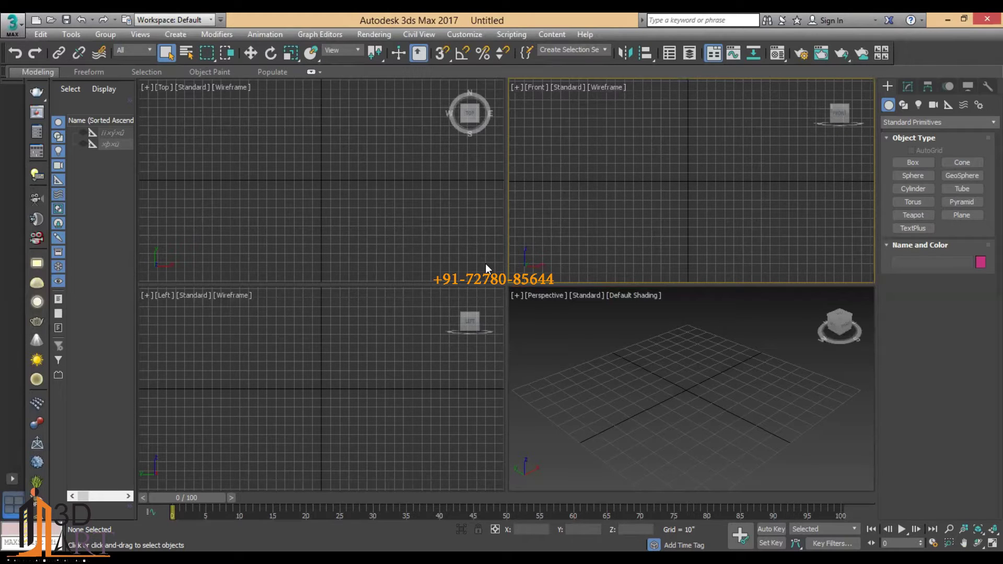
left_click(12, 479)
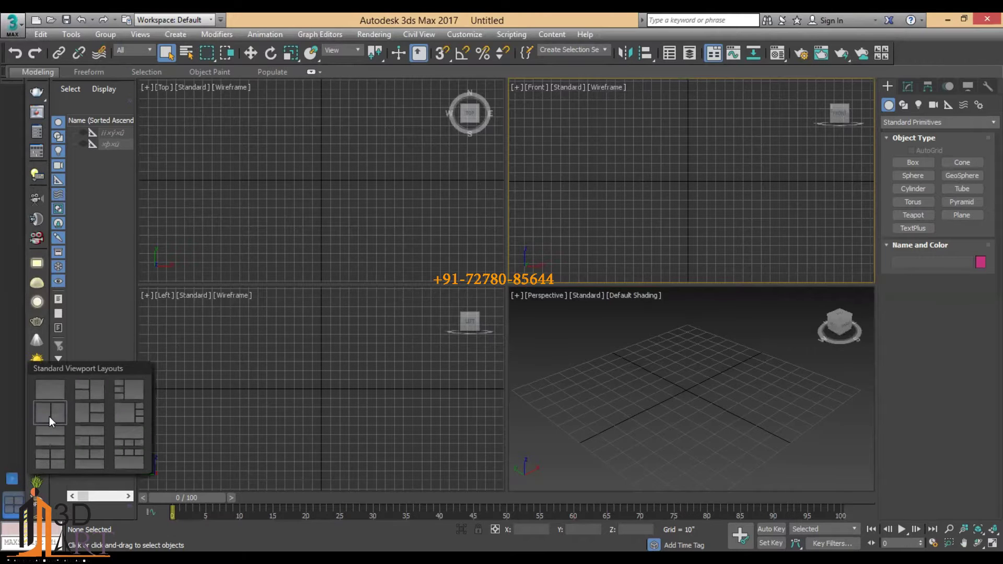
left_click(49, 416)
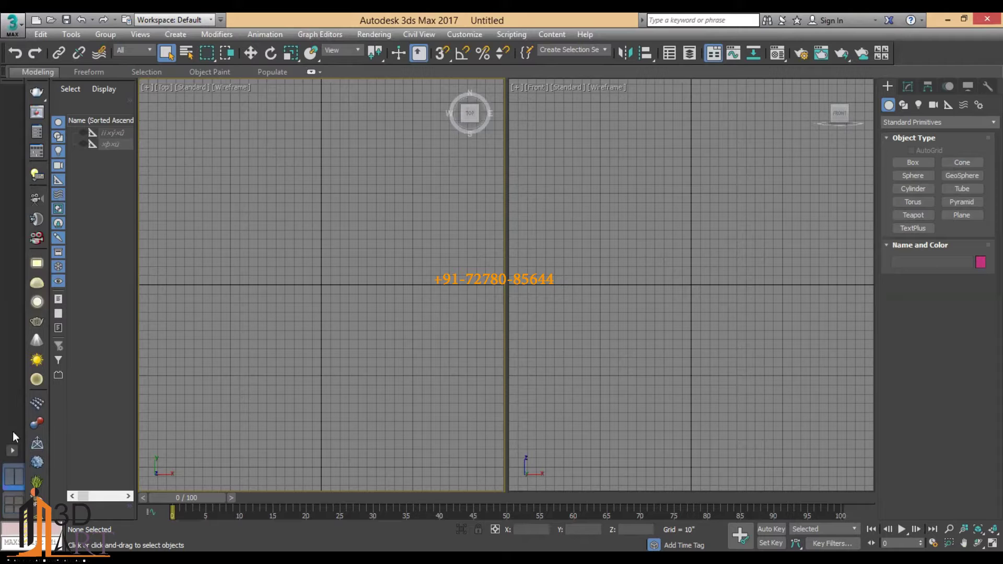
left_click(13, 451)
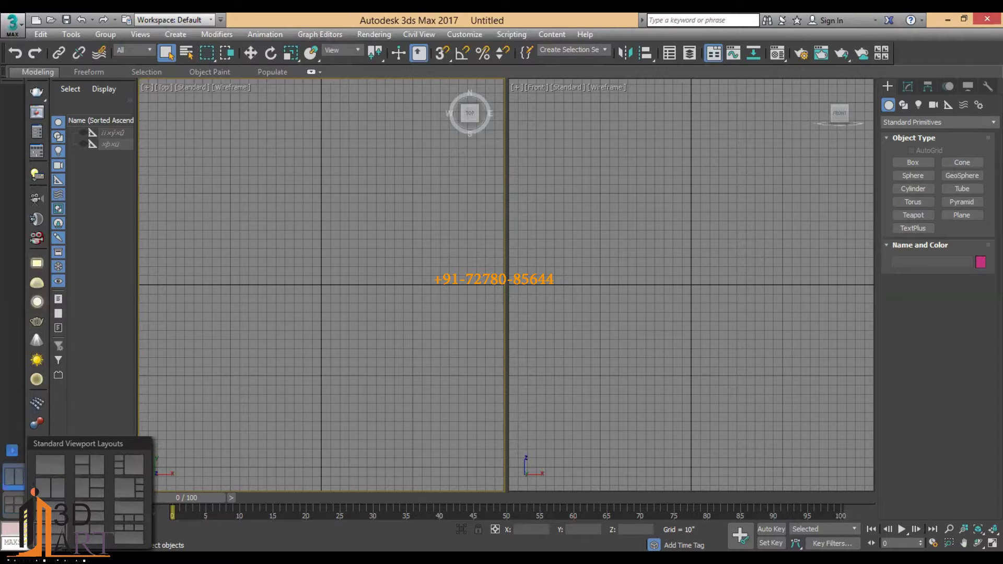
left_click(44, 512)
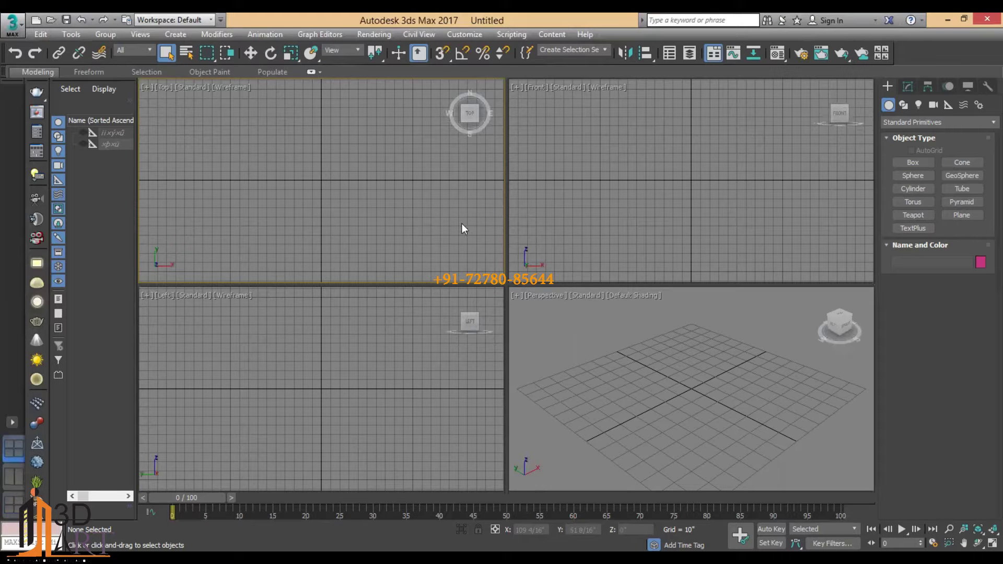
left_click(593, 356)
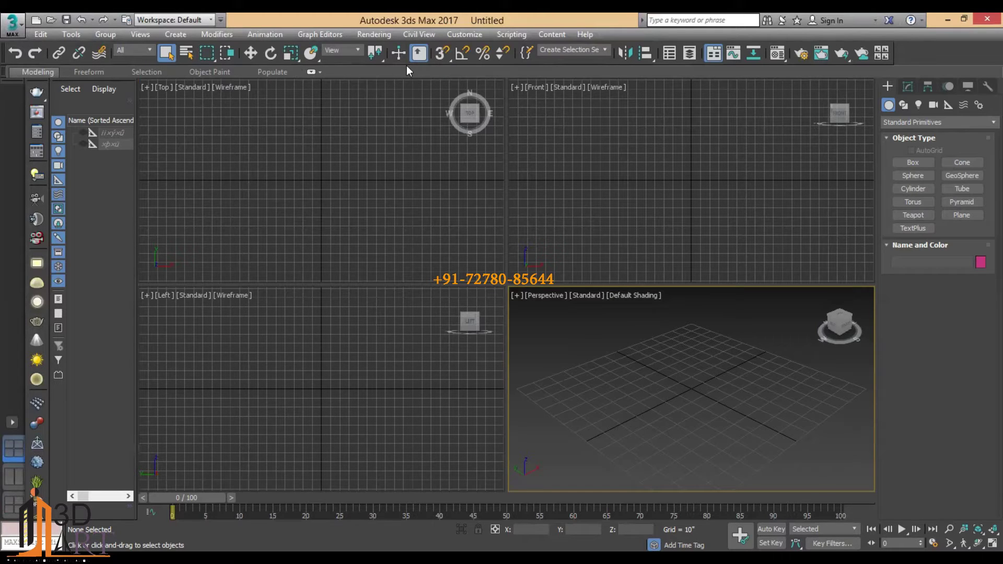
- Check the ribbon display options, expand the polygon modeling panel, and reactivate the Perspective view
right_click(392, 70)
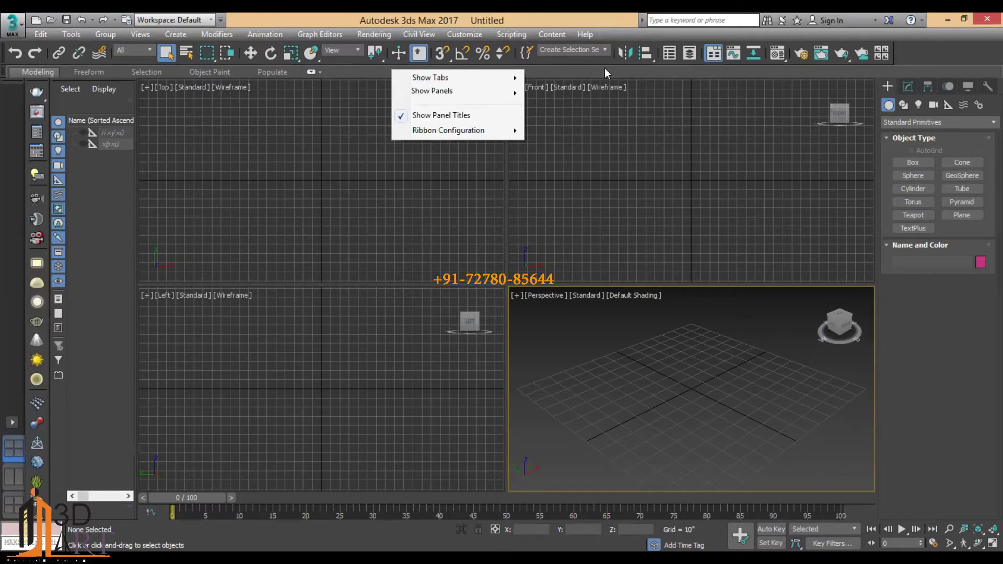
left_click(635, 73)
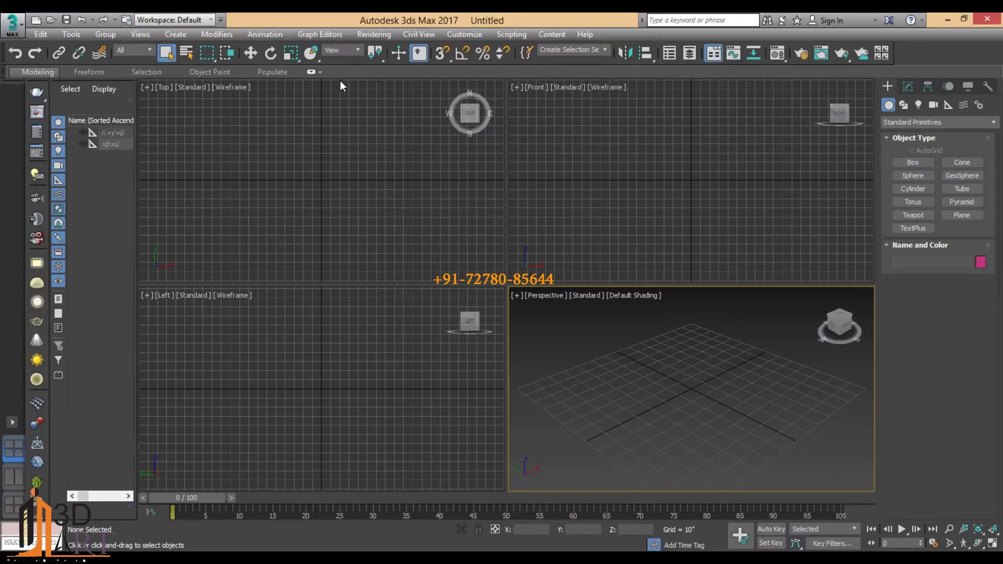
left_click(33, 74)
left_click(621, 384)
left_click(287, 164)
left_click(623, 173)
left_click(698, 409)
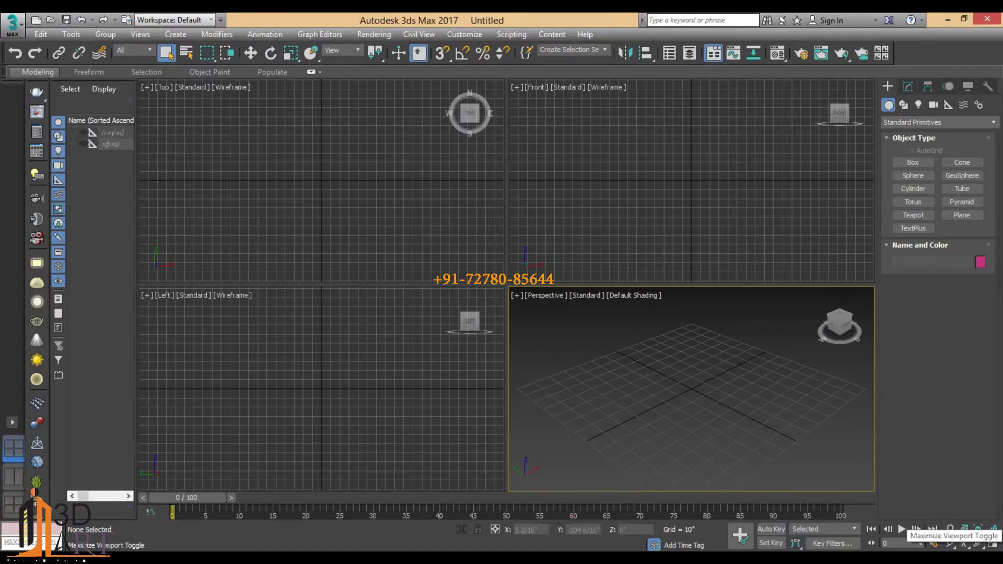
- Toggle the Perspective and Top views between full size and the four-view layout
left_click(992, 543)
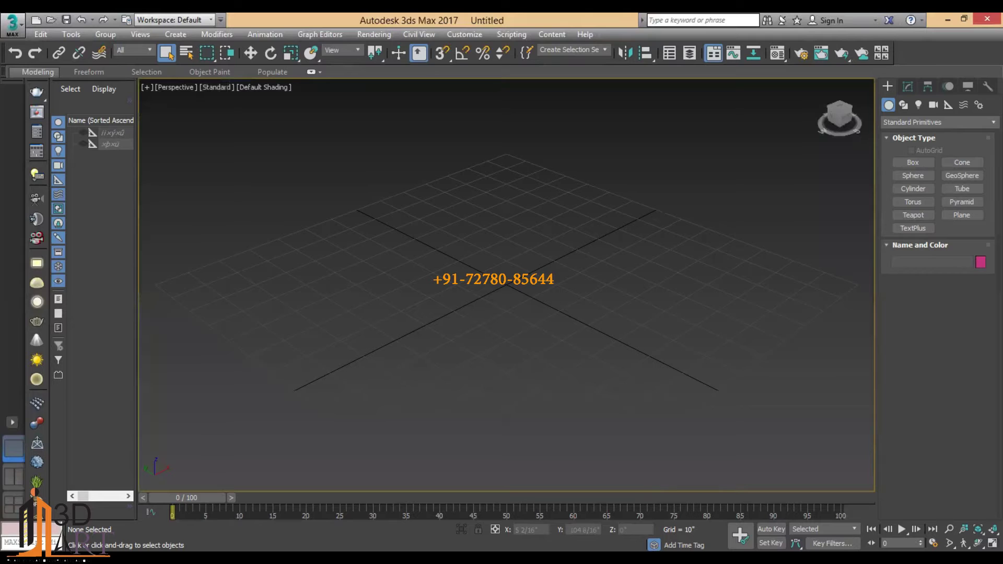
left_click(992, 543)
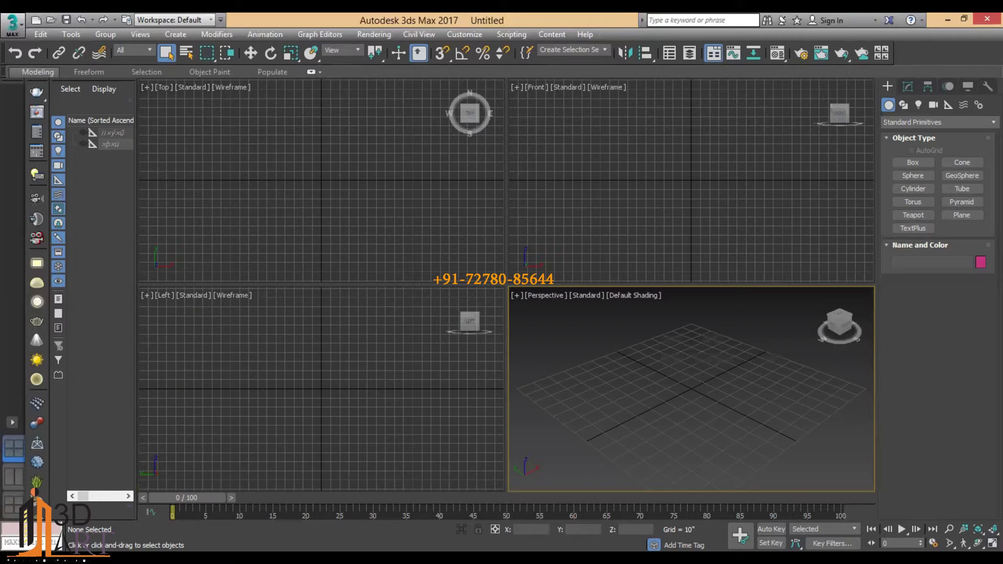
left_click(992, 543)
key("alt+w")
key("alt+w")
key("alt+w")
key("alt+w")
key("alt+w")
key("alt+w")
left_click(315, 258)
key("alt+w")
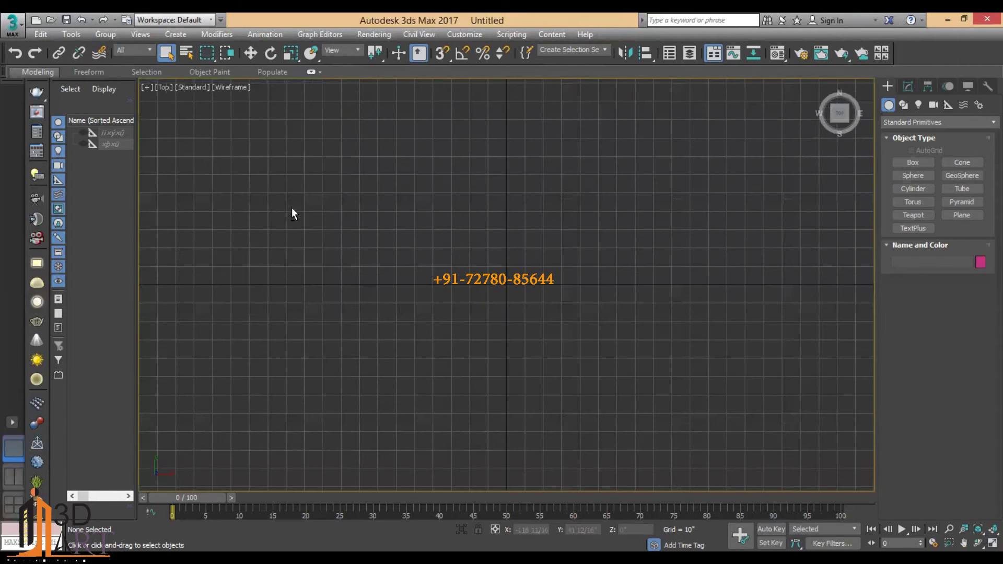
key("alt+w")
key("alt+w")
key("alt+w")
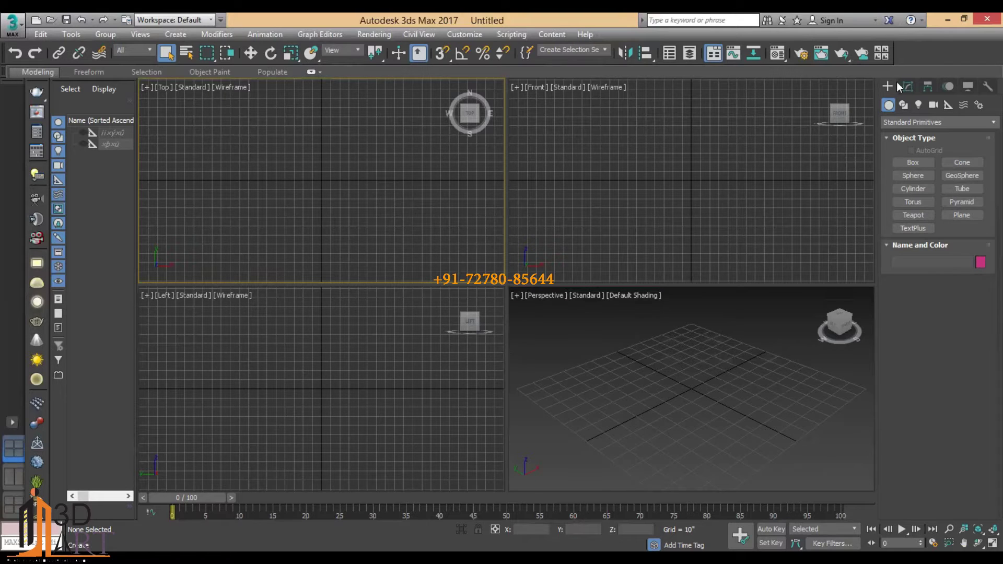
- Maximize the Perspective view and zoom to fit the whole home grid
right_click(914, 70)
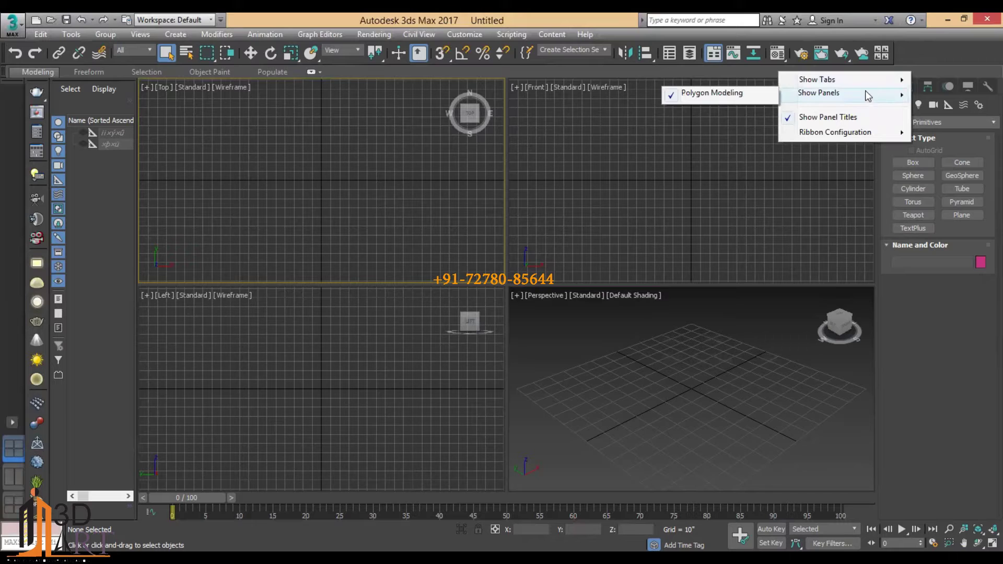
mouse_move(816, 79)
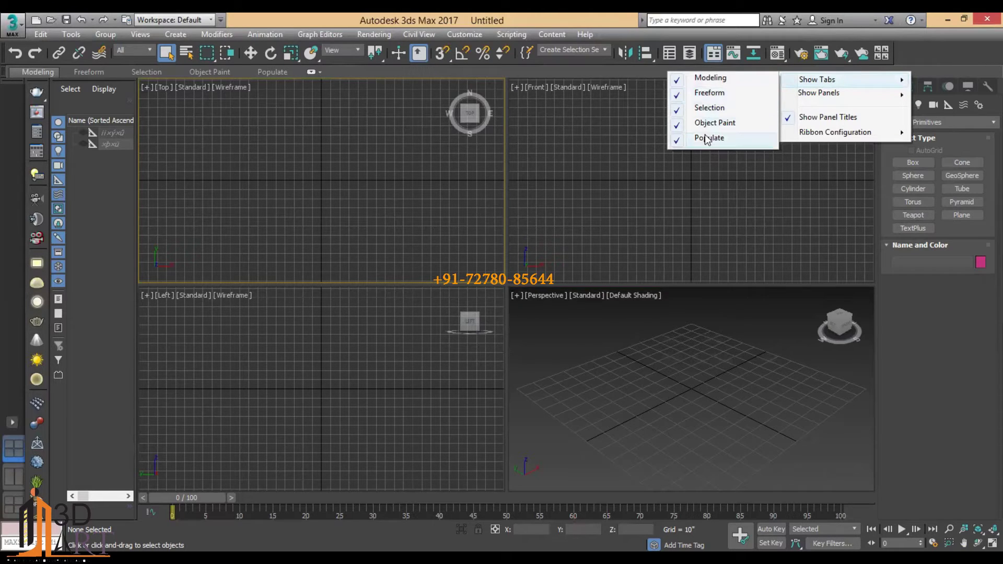
left_click(639, 224)
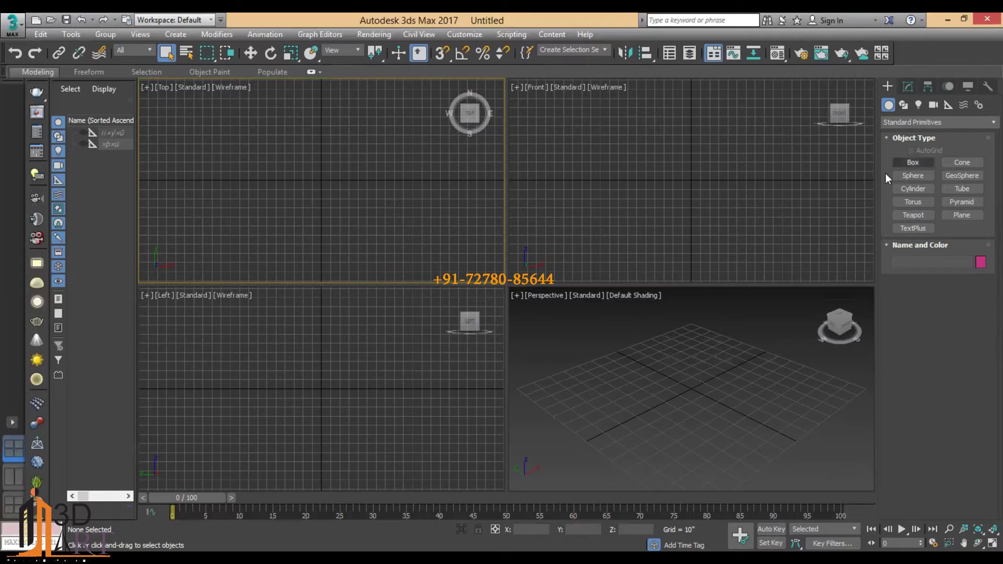
left_click(840, 320)
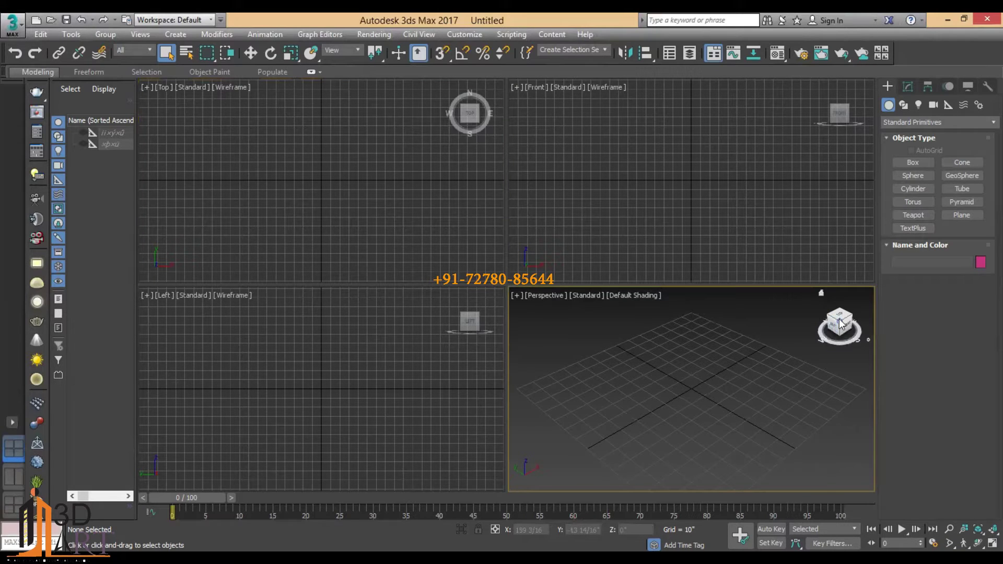
mouse_move(836, 326)
left_mouse_down()
mouse_move(823, 329)
mouse_move(840, 326)
left_mouse_up()
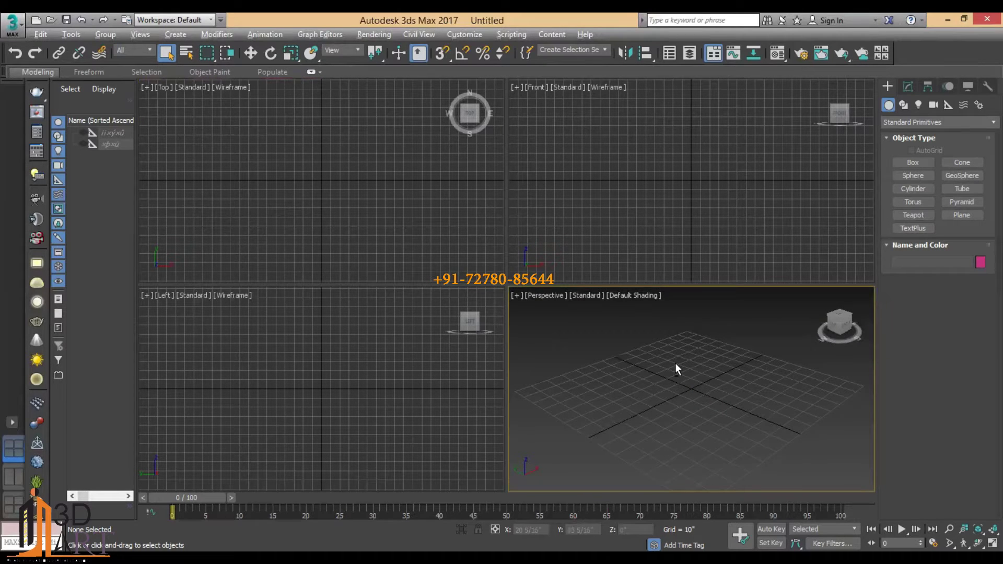
key("alt+w")
key("z")
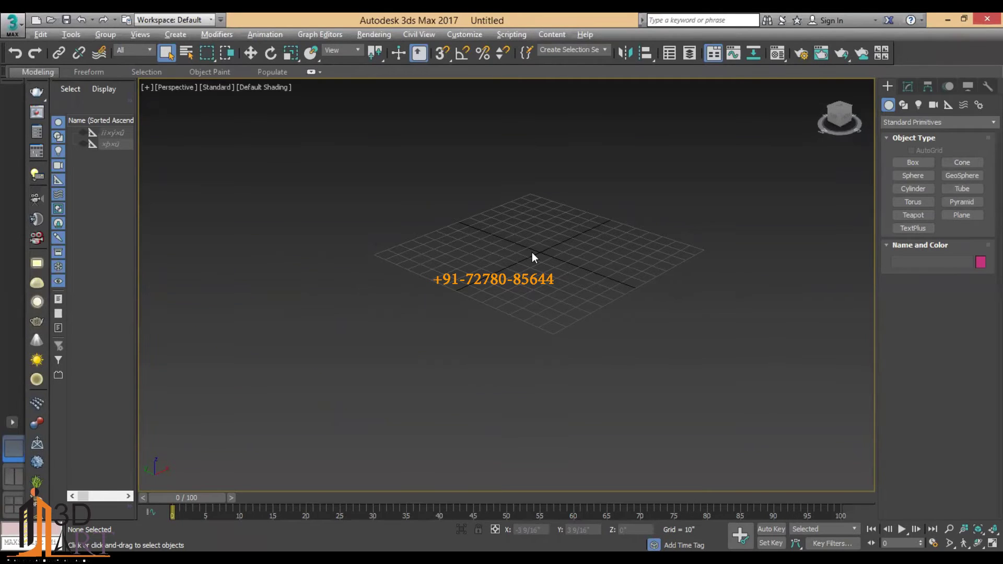
- Orbit to a low oblique angle, zoom out so the grid looks small, and restore four views
mouse_move(631, 255)
middle_mouse_down("alt")
mouse_move(477, 230)
mouse_move(511, 268)
mouse_move(656, 253)
mouse_move(668, 208)
mouse_move(567, 253)
mouse_move(600, 293)
mouse_move(699, 276)
mouse_move(645, 282)
middle_mouse_up("alt")
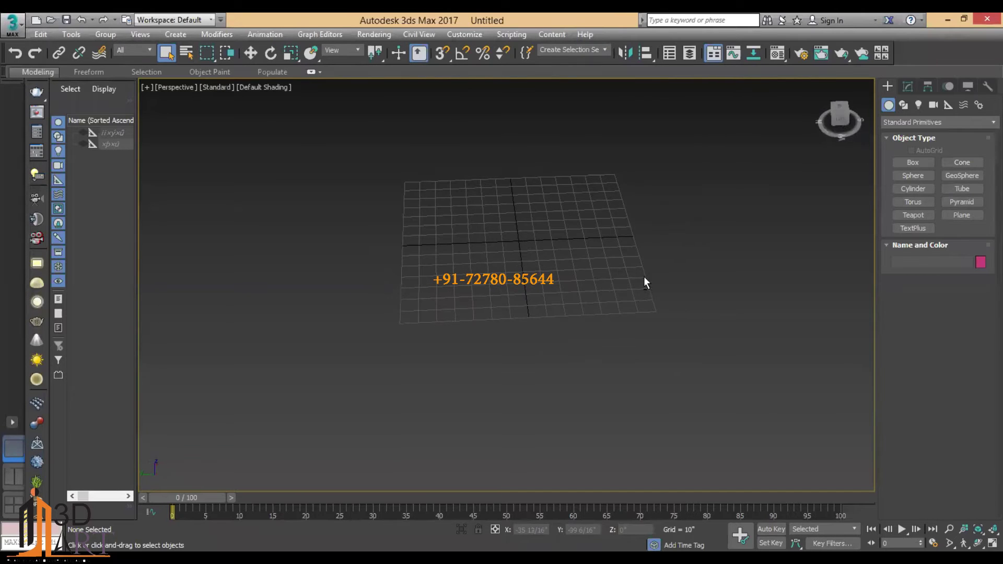
mouse_move(403, 278)
middle_mouse_down("alt")
mouse_move(591, 264)
mouse_move(618, 220)
mouse_move(703, 220)
mouse_move(541, 264)
mouse_move(593, 284)
mouse_move(512, 282)
middle_mouse_up("alt")
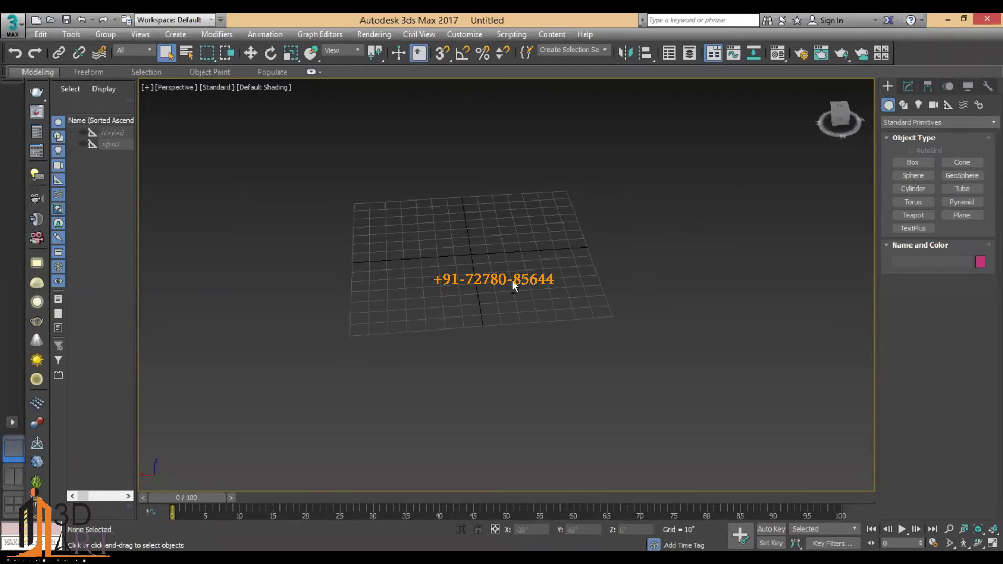
scroll(553, 278, "down", 4)
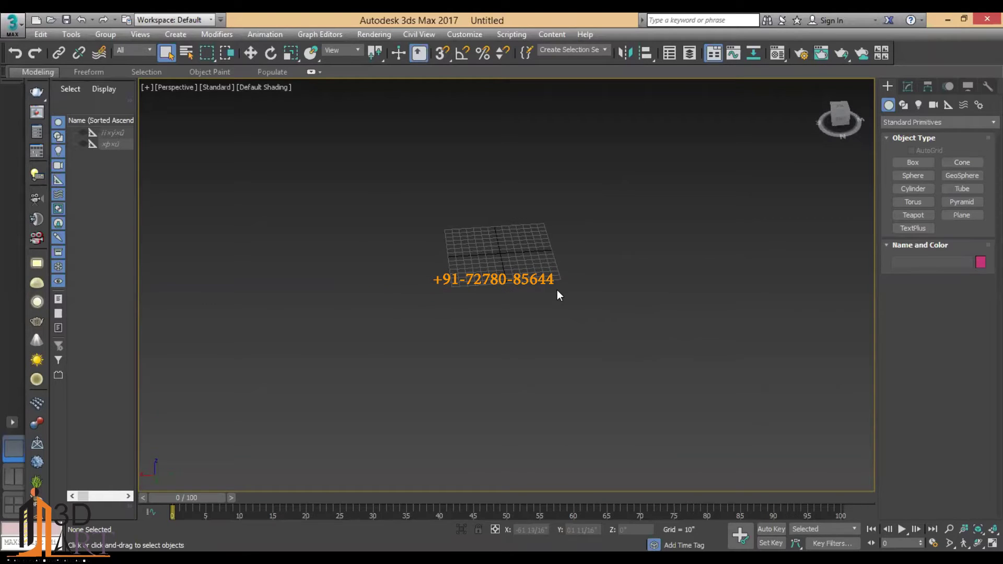
key("alt+w")
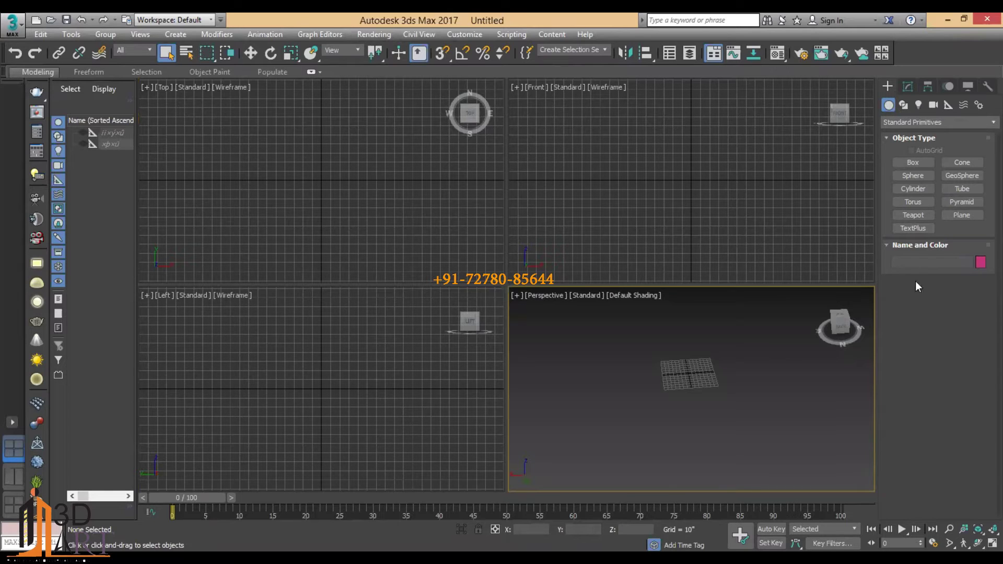
- Draw Box001 in the Perspective view, about 155 by 240 by 89 inches, as the bed base
left_click(888, 103)
left_click(900, 162)
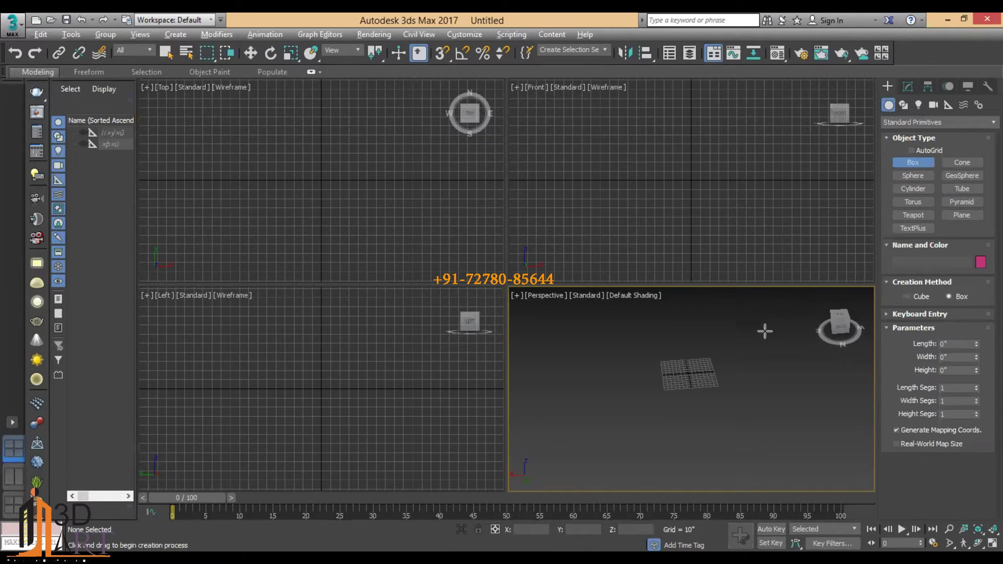
key("alt+w")
key("alt+w")
left_click_drag(620, 375, 733, 406)
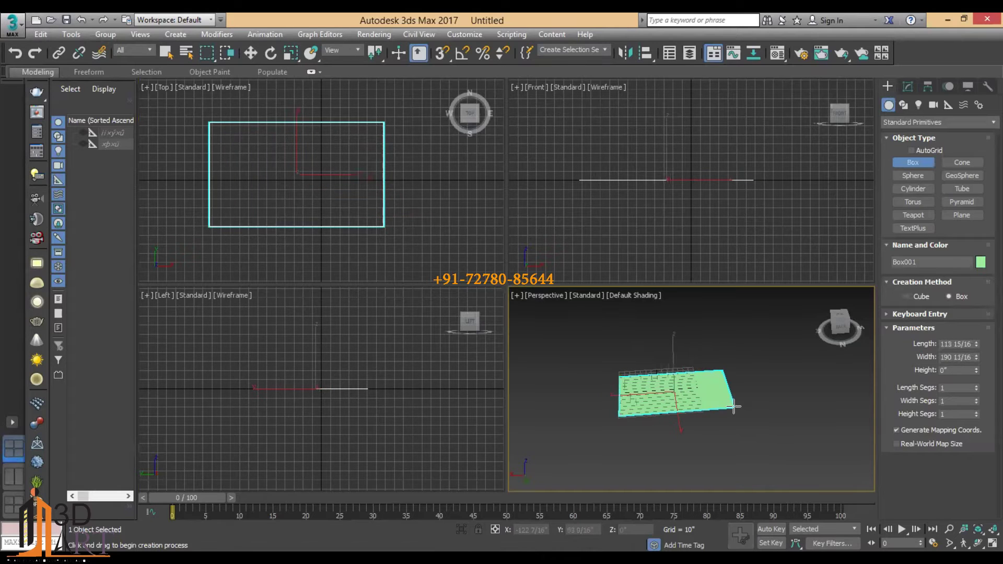
left_click_drag(734, 406, 768, 420)
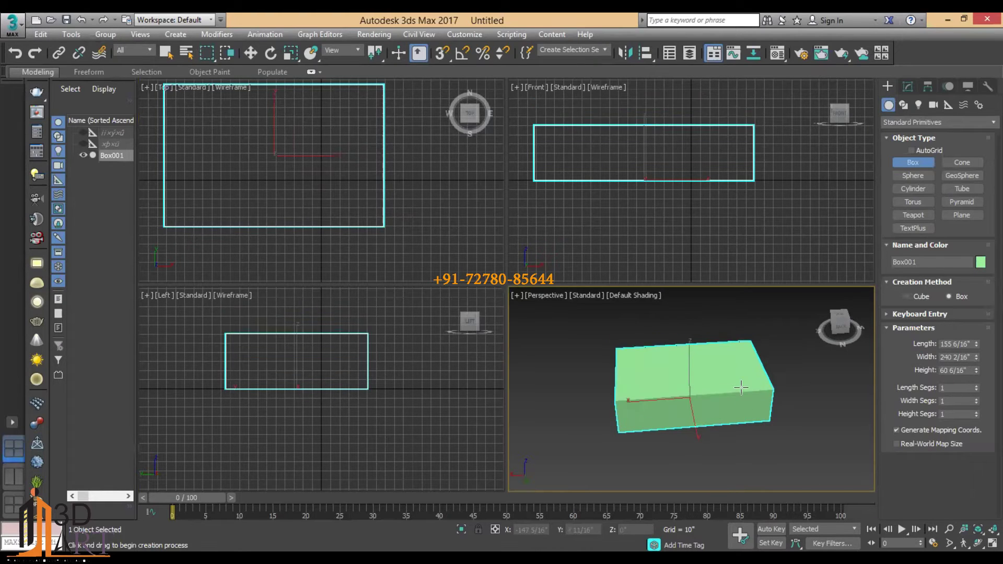
left_click(744, 379)
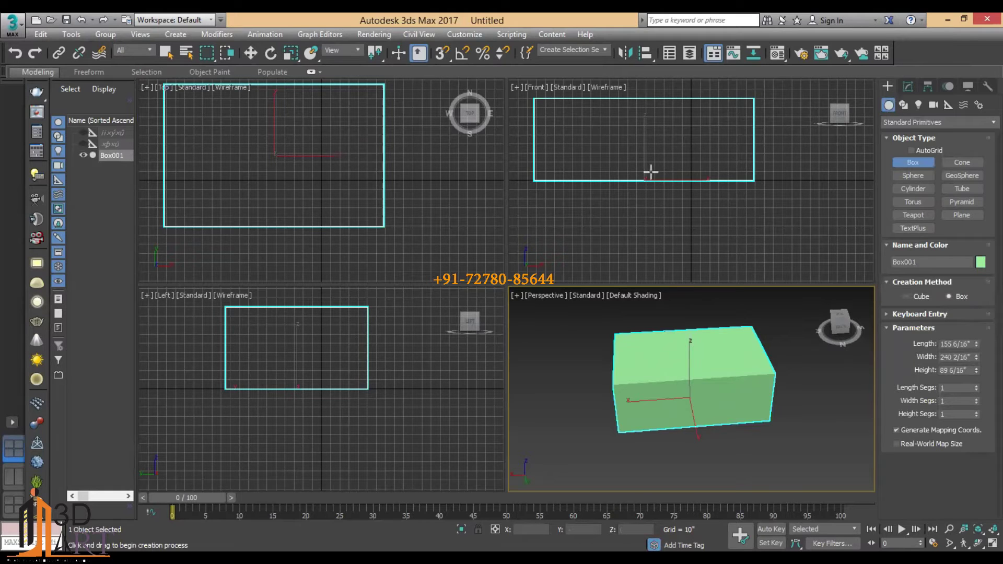
middle_click_drag(701, 328, 698, 342)
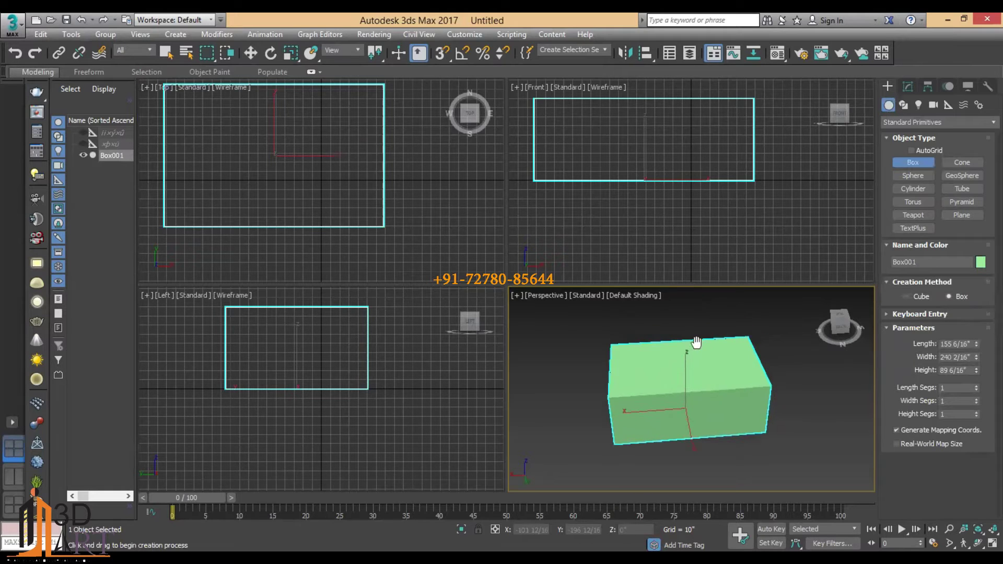
- Move the box along its X and vertical axes to reposition it
left_click(256, 54)
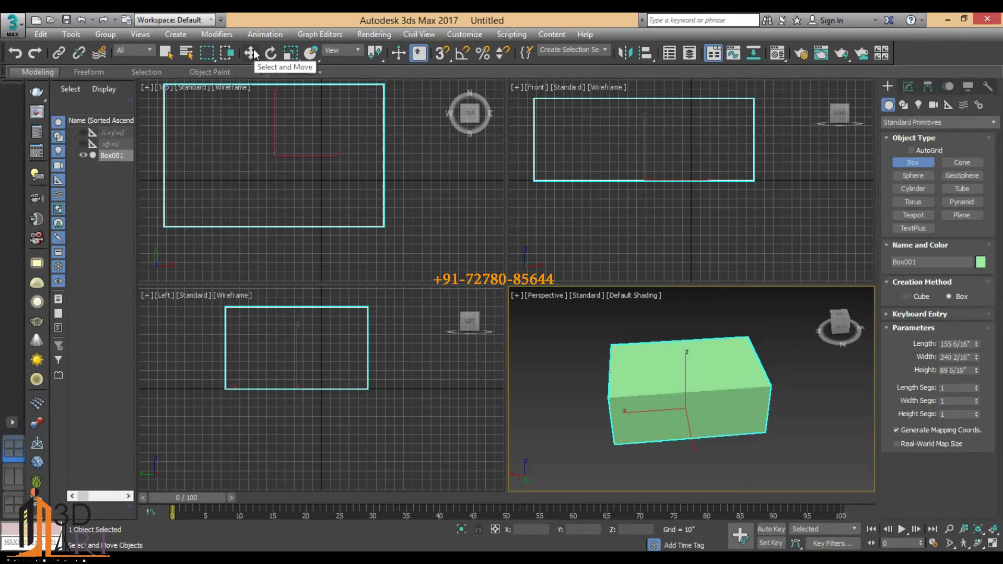
scroll(330, 184, "down", 3)
mouse_move(340, 182)
left_mouse_down()
mouse_move(299, 192)
mouse_move(365, 193)
mouse_move(331, 208)
mouse_move(362, 215)
mouse_move(365, 204)
left_mouse_up()
middle_click(591, 183)
middle_click_drag(591, 183, 580, 198)
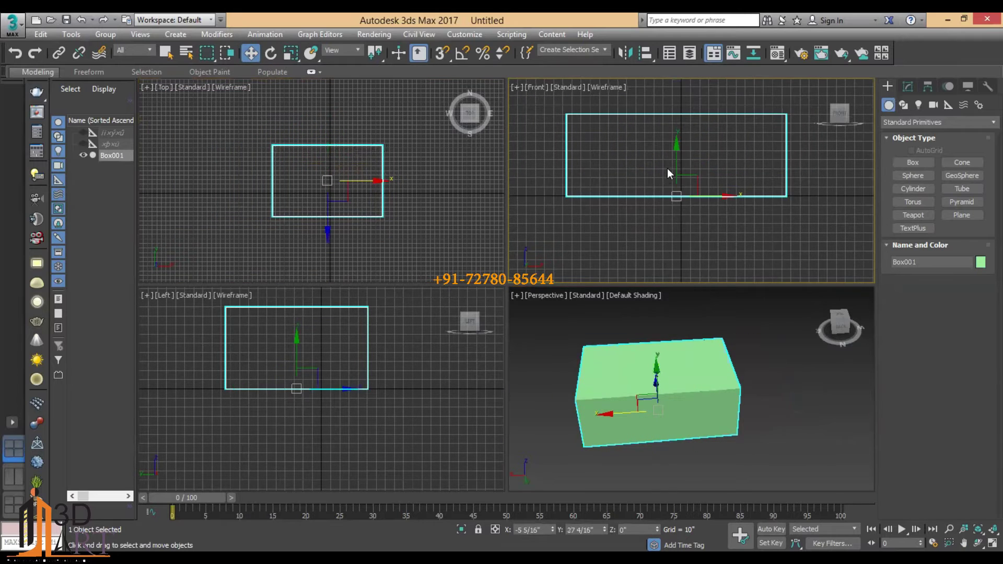
mouse_move(676, 168)
left_mouse_down()
mouse_move(672, 130)
mouse_move(676, 167)
left_mouse_up()
- Turn on Edged Faces in the Perspective view, viewing the box from higher above
middle_click_drag(728, 398, 733, 397)
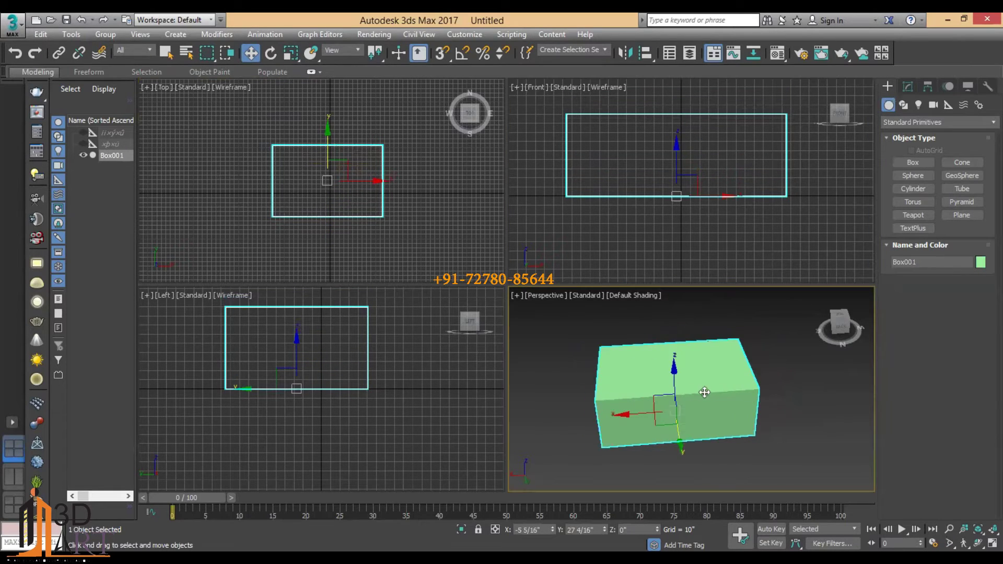
key("alt+w")
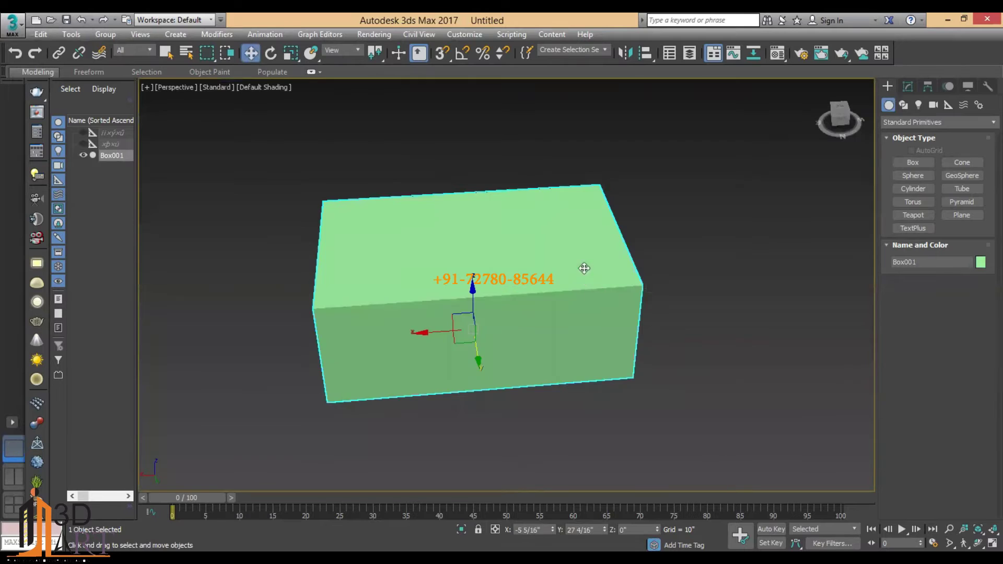
middle_click_drag(582, 265, 550, 273, "alt")
key("F4")
key("alt+w")
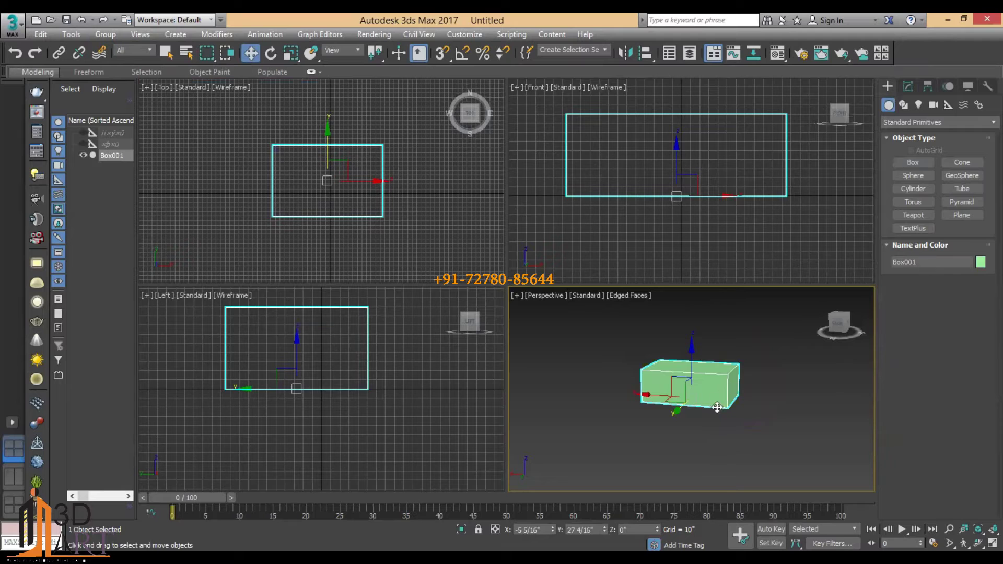
scroll(707, 401, "up", 1)
scroll(706, 401, "up", 2)
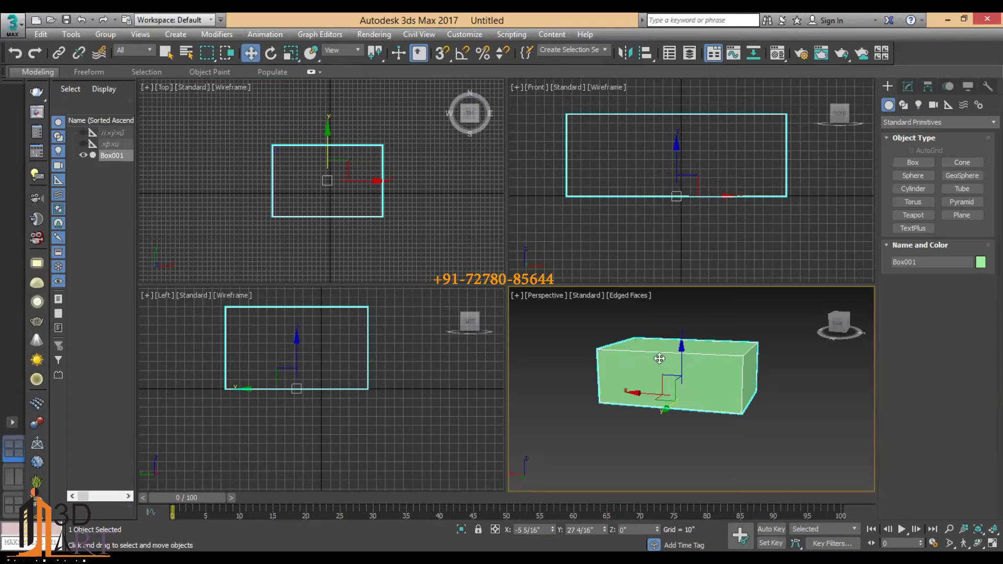
mouse_move(775, 375)
middle_mouse_down("alt")
mouse_move(759, 385)
mouse_move(643, 389)
mouse_move(724, 389)
middle_mouse_up("alt")
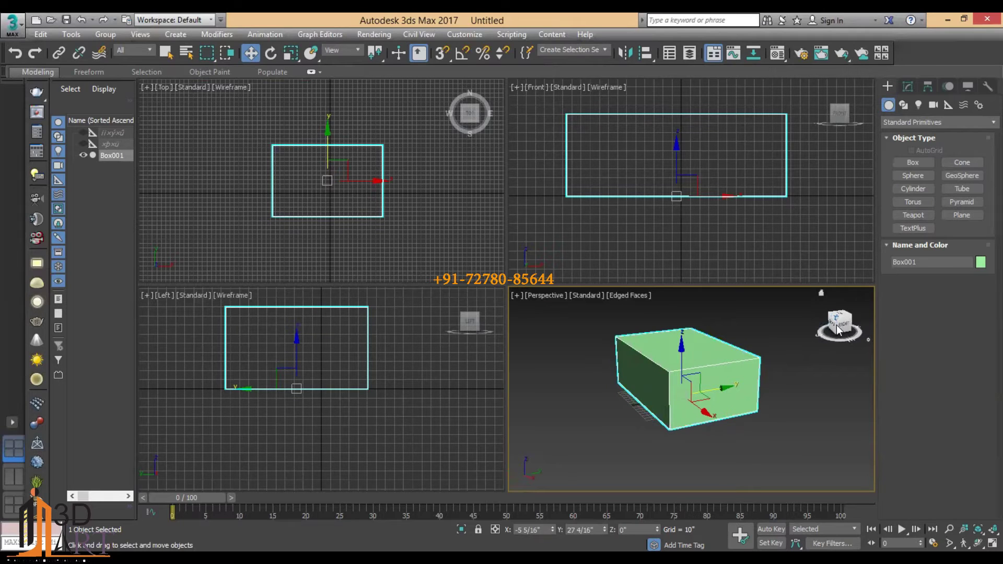
mouse_move(840, 334)
left_mouse_down()
mouse_move(861, 334)
mouse_move(854, 340)
mouse_move(847, 322)
mouse_move(839, 341)
left_mouse_up()
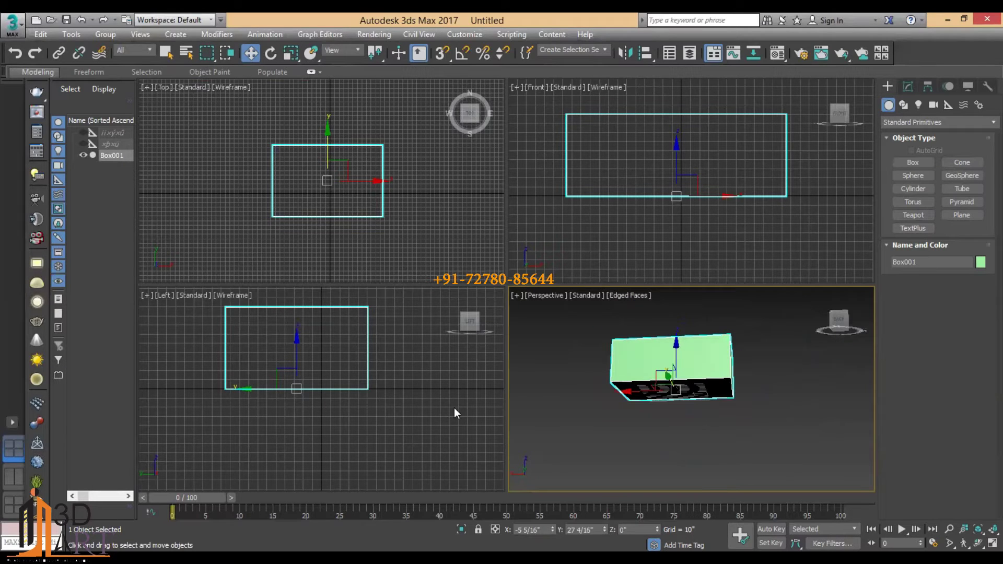
mouse_move(732, 387)
middle_mouse_down("alt")
mouse_move(798, 419)
mouse_move(707, 443)
mouse_move(634, 408)
mouse_move(777, 437)
mouse_move(769, 434)
middle_mouse_up("alt")
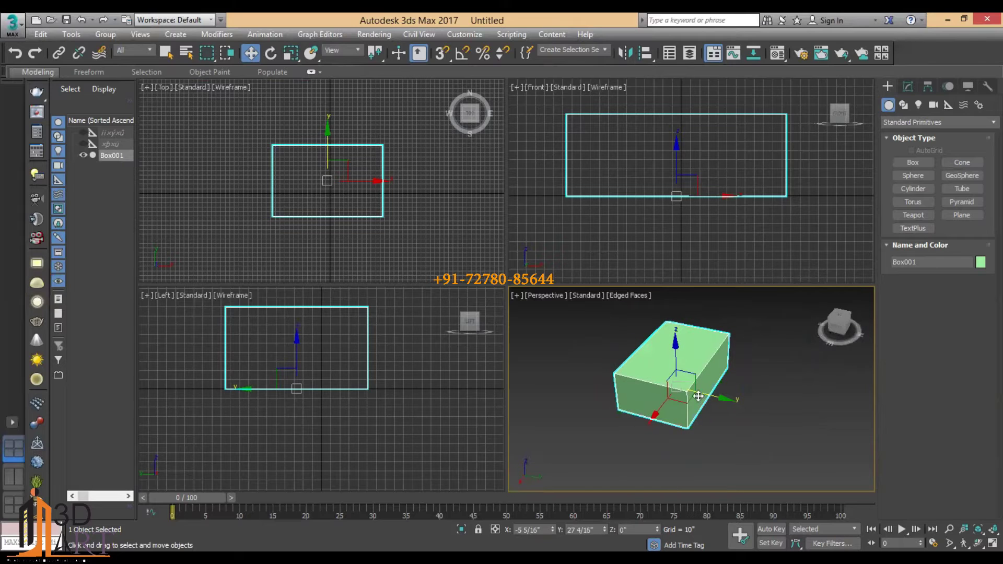
middle_click_drag(679, 365, 698, 373)
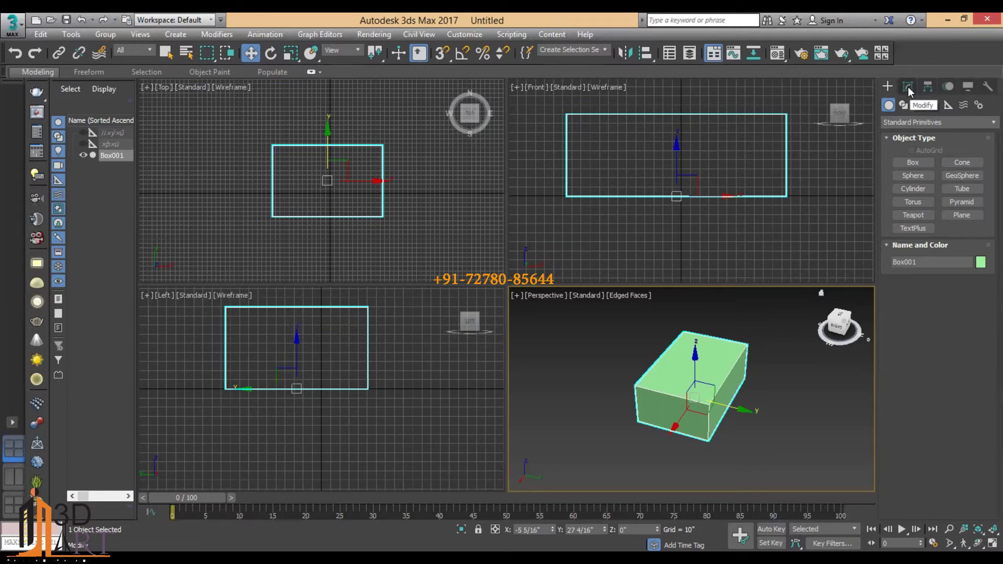
- Show Box001's parameters in the Modify panel, then open the Customize menu
left_click(908, 87)
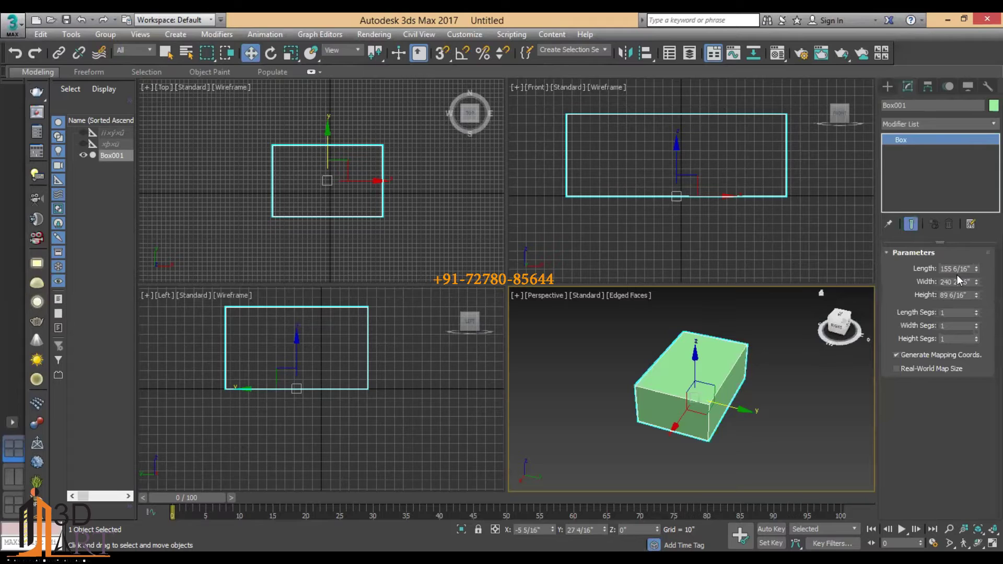
left_click(462, 34)
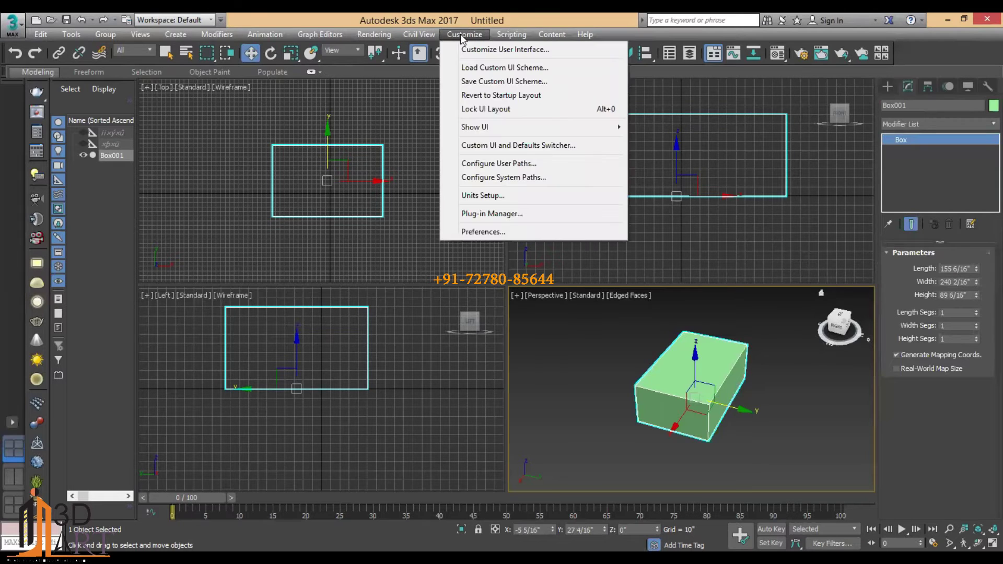
- In Units Setup > System Unit Setup, keep the system unit at 1 unit = 1.0 inch
left_click(497, 197)
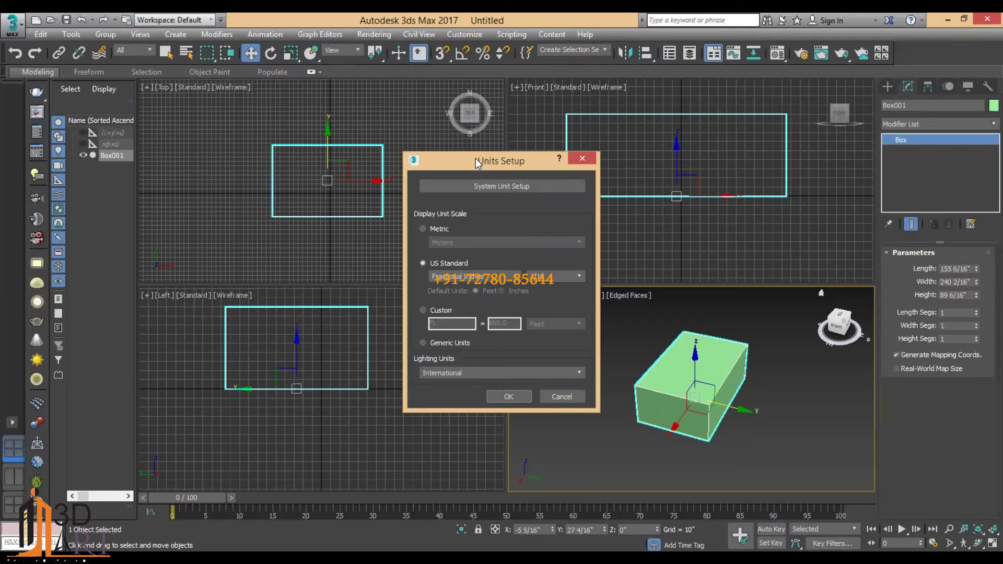
left_click(475, 187)
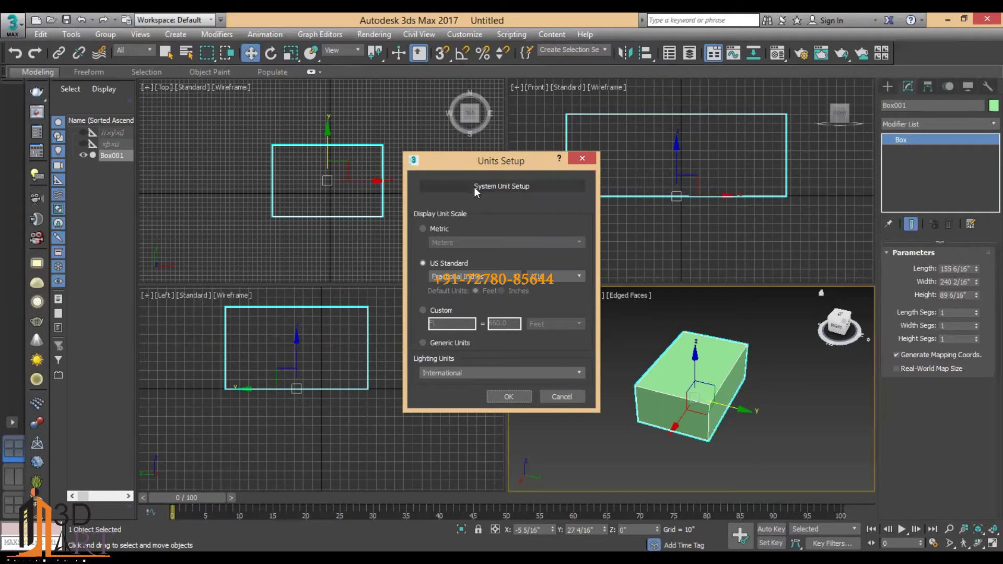
left_click(523, 188)
left_click(531, 243)
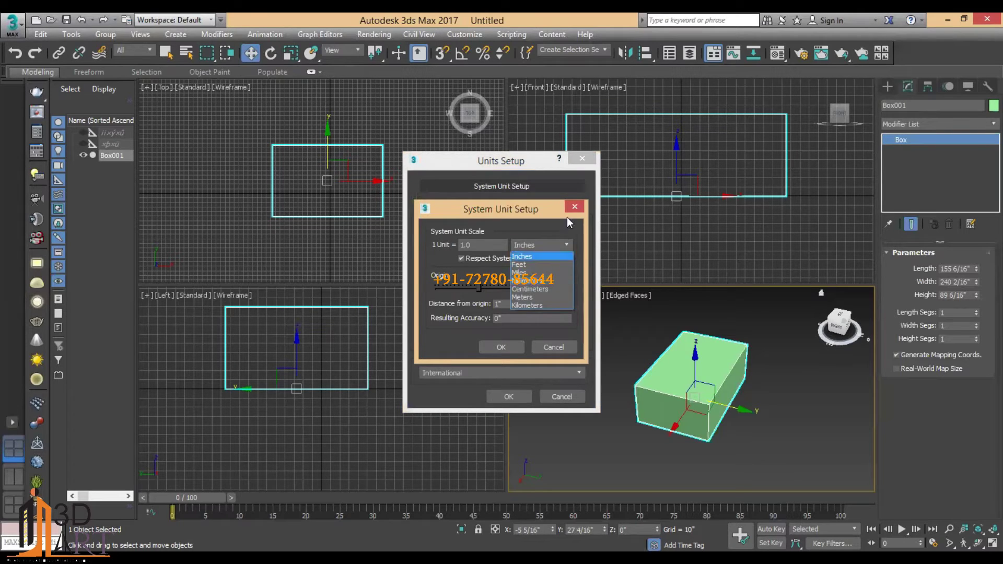
left_click(579, 208)
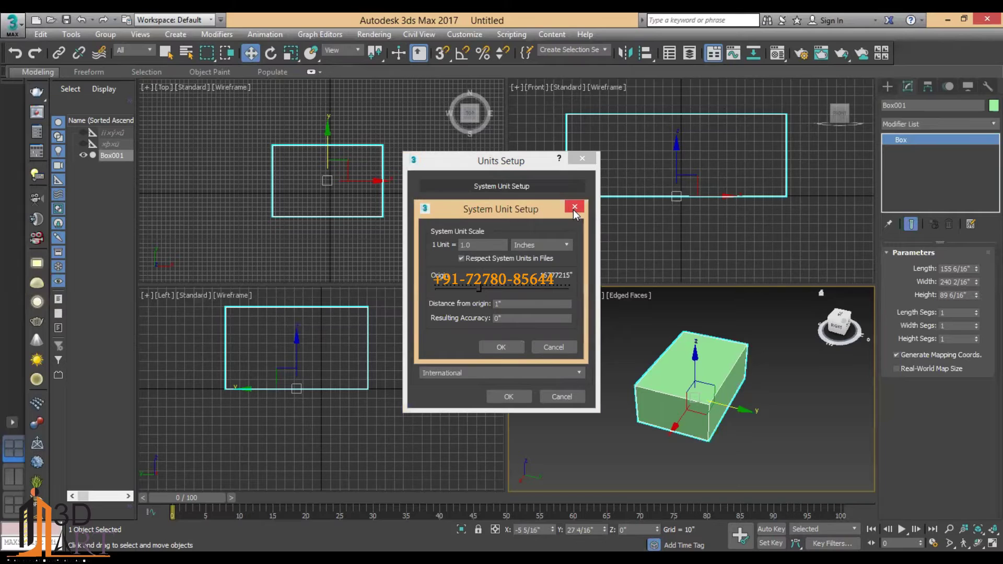
- Close the units dialogs and maximize the Perspective view, orbiting to see the box lower down
left_click(582, 161)
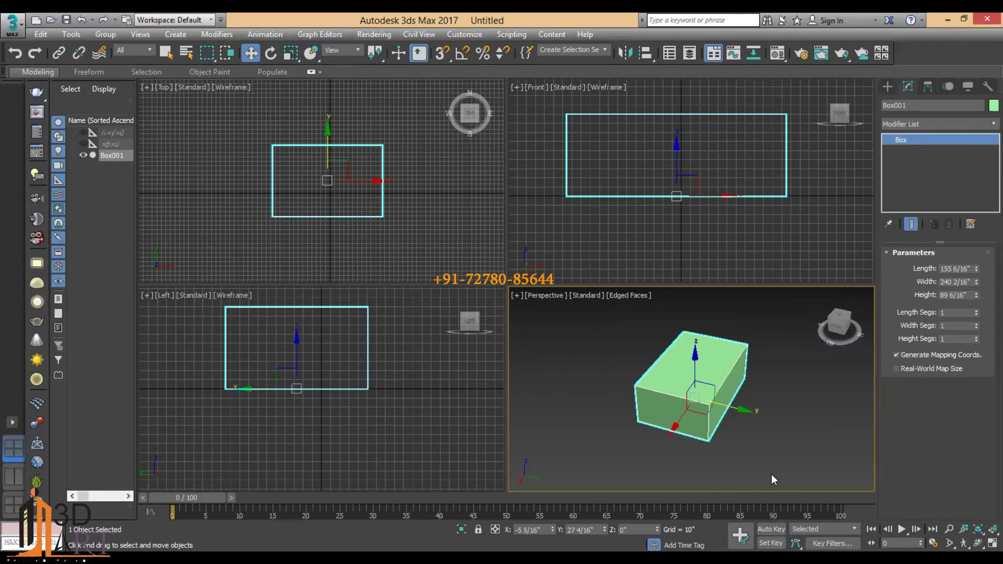
key("alt+w")
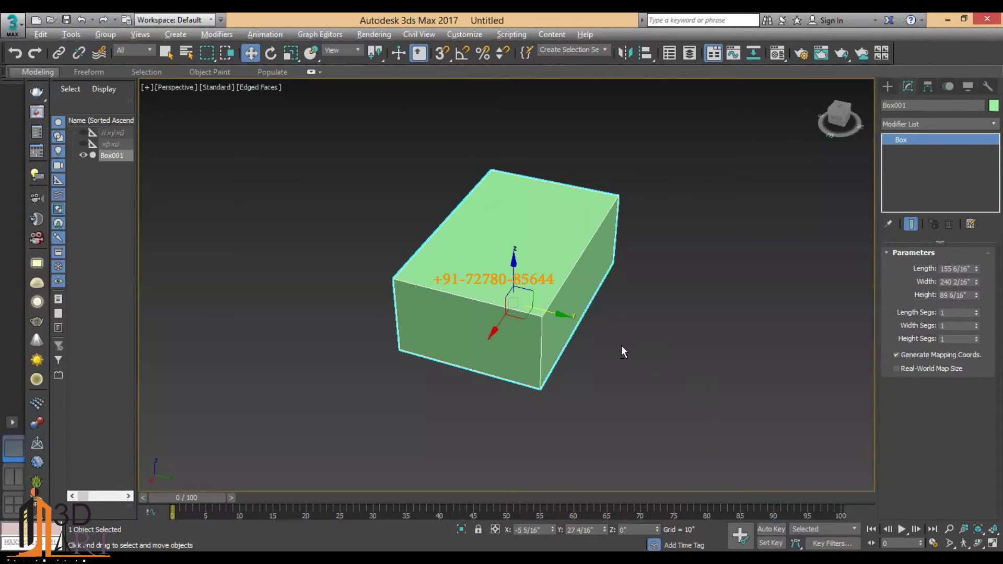
mouse_move(628, 302)
middle_mouse_down("alt")
mouse_move(585, 284)
mouse_move(608, 267)
middle_mouse_up("alt")
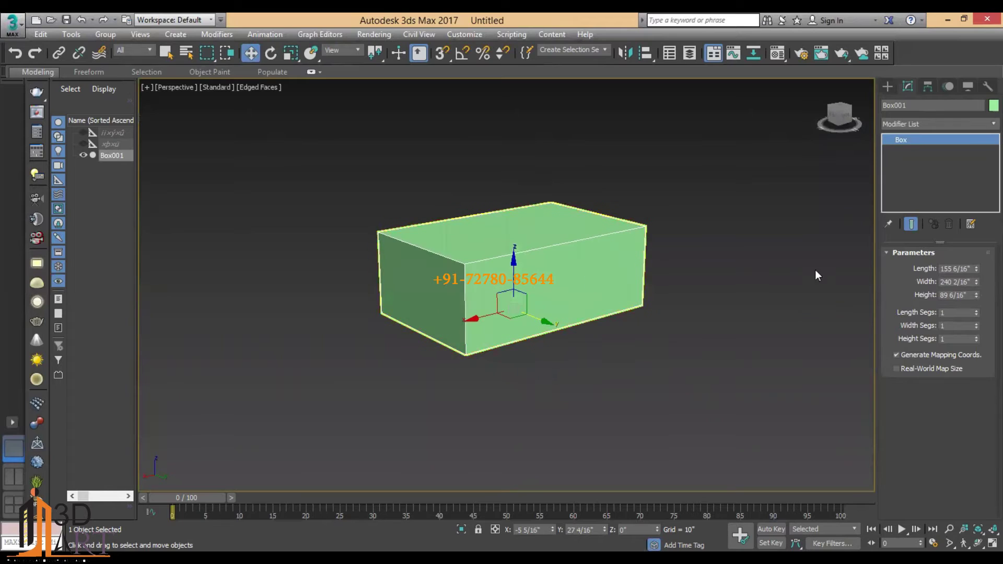
- Set Box001 to Length 7' (84"), Width 60" and Height 18"
double_click(961, 268)
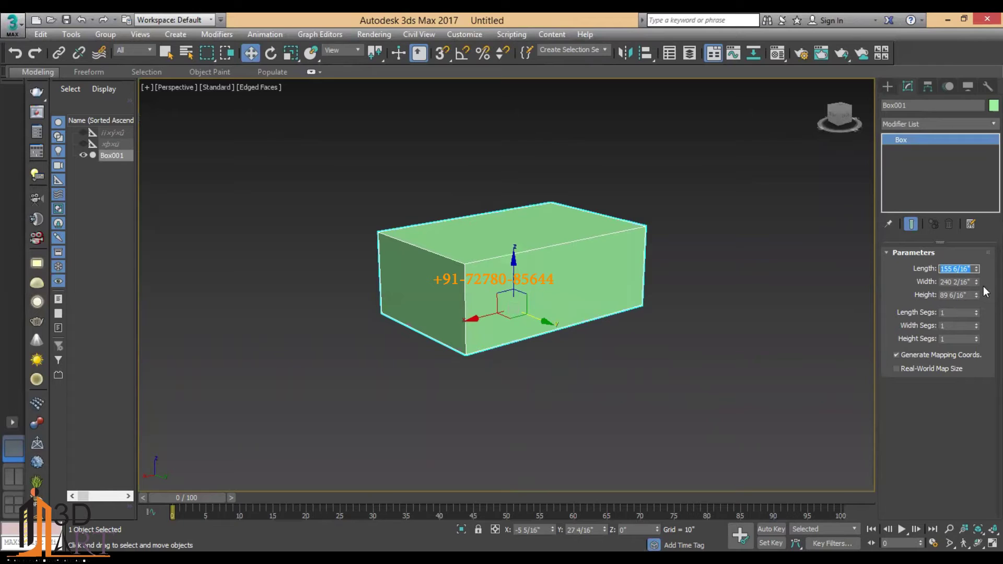
mouse_move(526, 310)
middle_mouse_down("alt")
mouse_move(549, 336)
mouse_move(561, 335)
middle_mouse_up("alt")
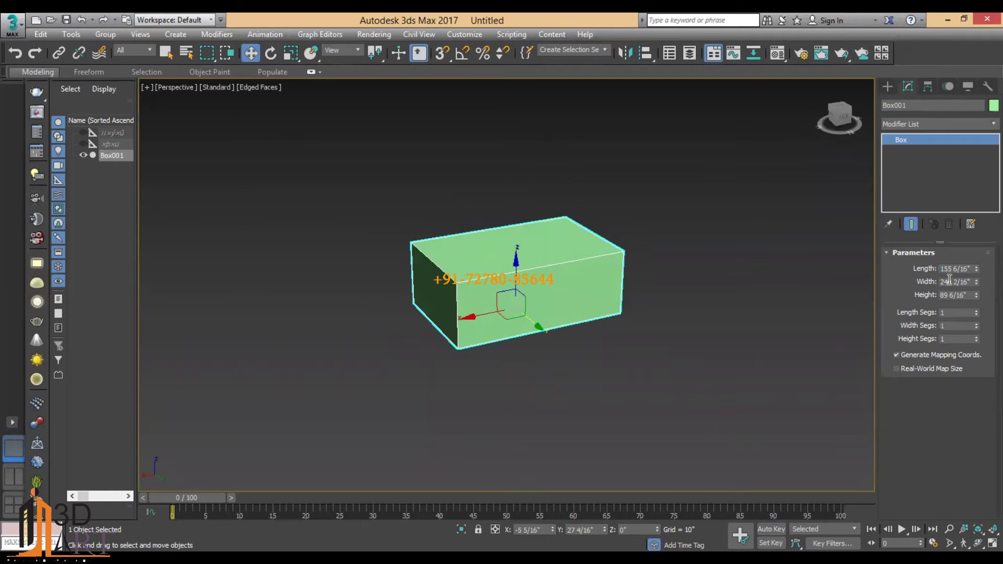
double_click(969, 268)
type("7")
type("'")
key("Return")
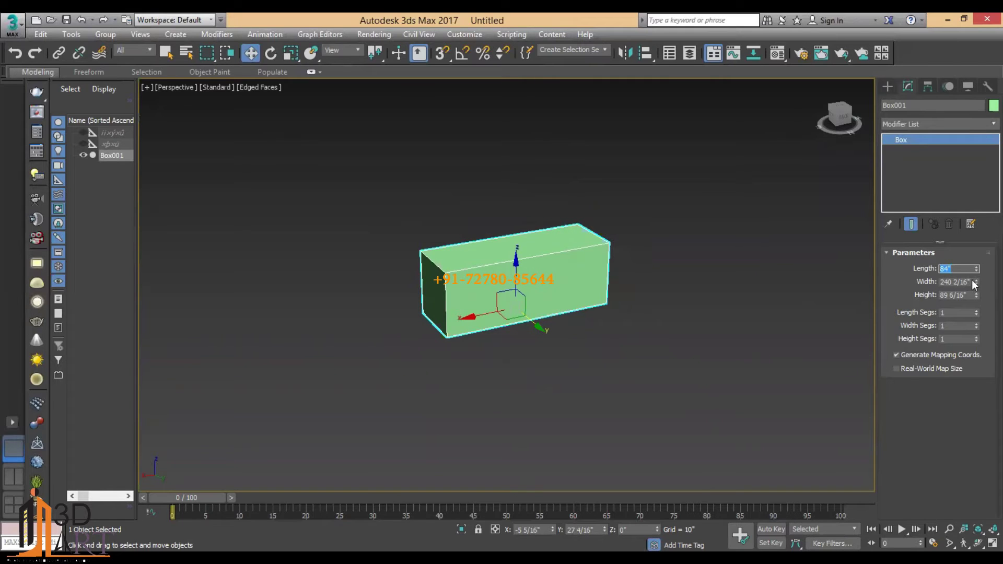
left_click_drag(976, 282, 969, 292)
double_click(971, 282)
type("60")
key("Return")
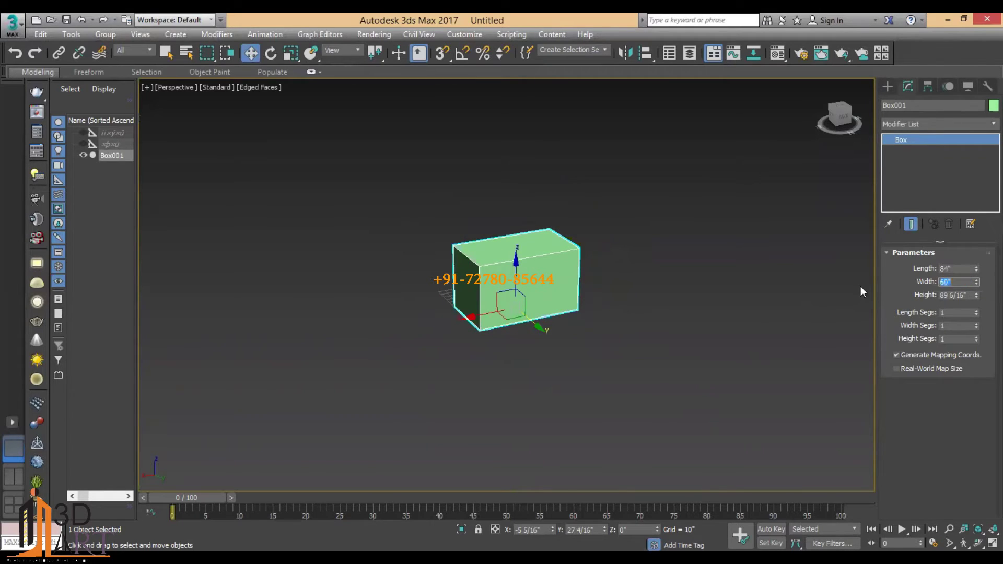
double_click(971, 295)
type("18")
key("Return")
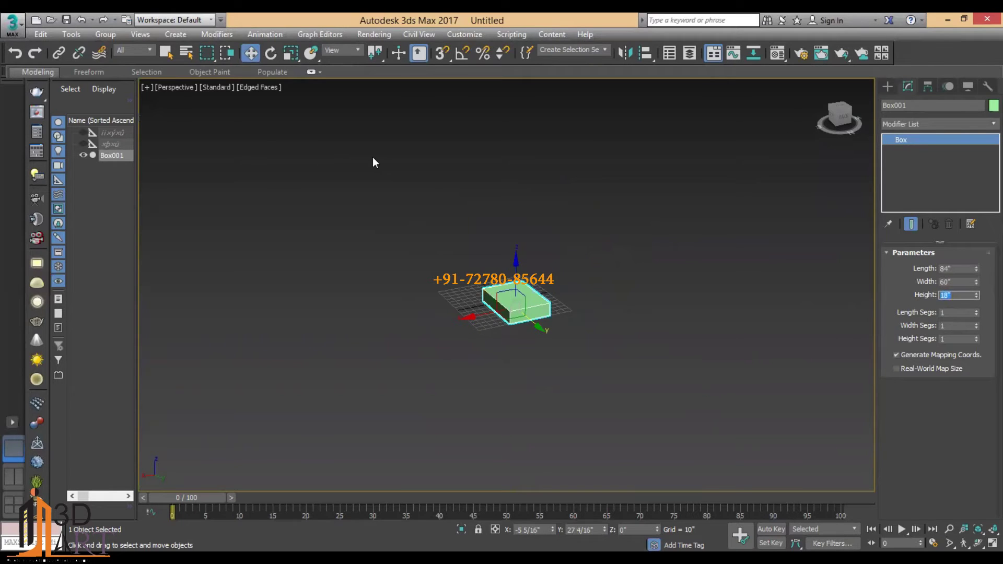
- Shift the box slightly on the grid and orbit to a low side angle
scroll(543, 266, "up", 2)
scroll(532, 260, "up", 4)
left_click_drag(523, 313, 460, 283)
mouse_move(461, 283)
middle_mouse_down("alt")
mouse_move(586, 259)
mouse_move(535, 363)
mouse_move(370, 325)
mouse_move(377, 264)
mouse_move(450, 251)
mouse_move(566, 299)
mouse_move(482, 329)
mouse_move(429, 308)
mouse_move(426, 287)
mouse_move(515, 242)
mouse_move(567, 242)
mouse_move(584, 257)
middle_mouse_up("alt")
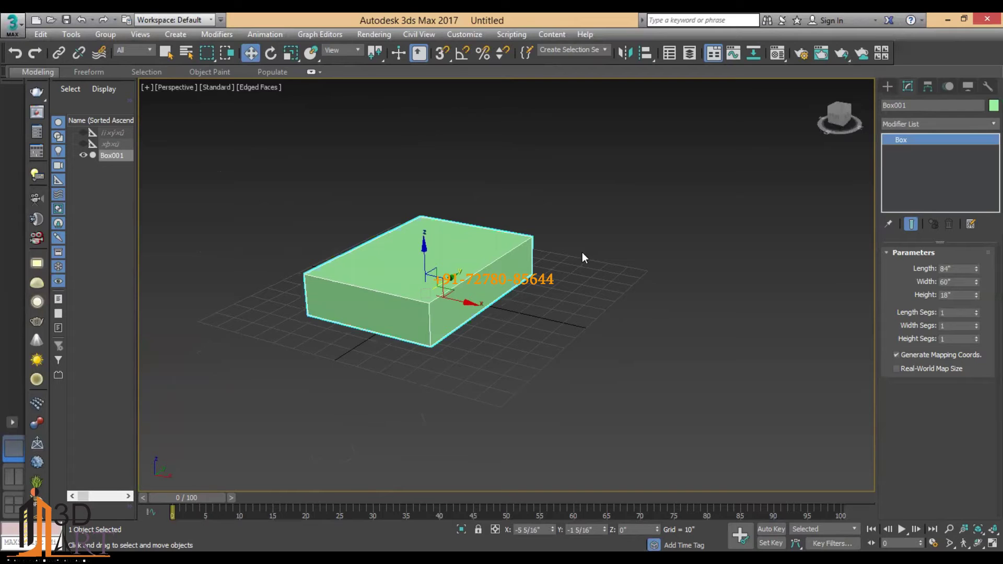
- Start a new Box in a maximized Top view, zoomed in with the grid toggled
left_click(888, 86)
left_click(913, 163)
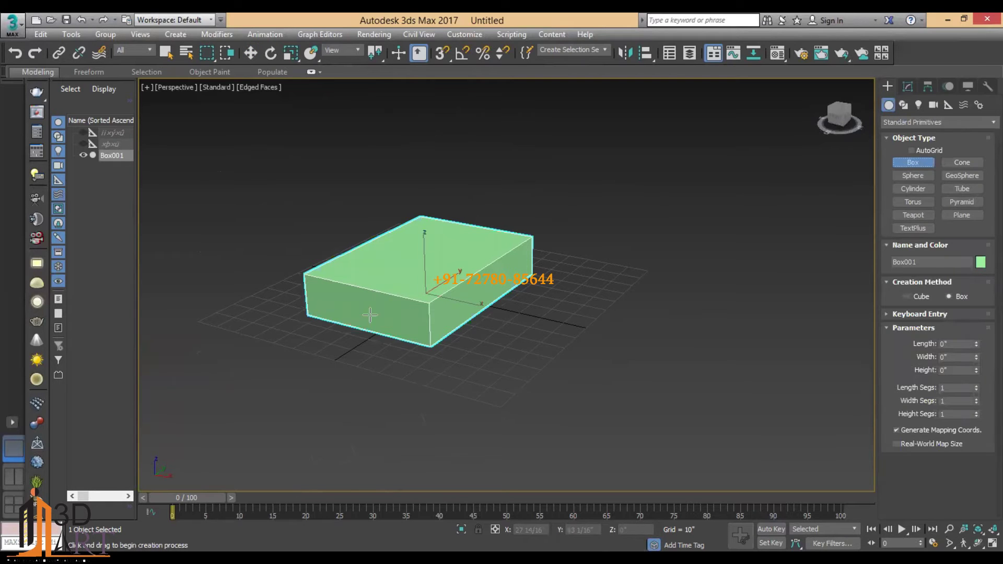
key("alt+w")
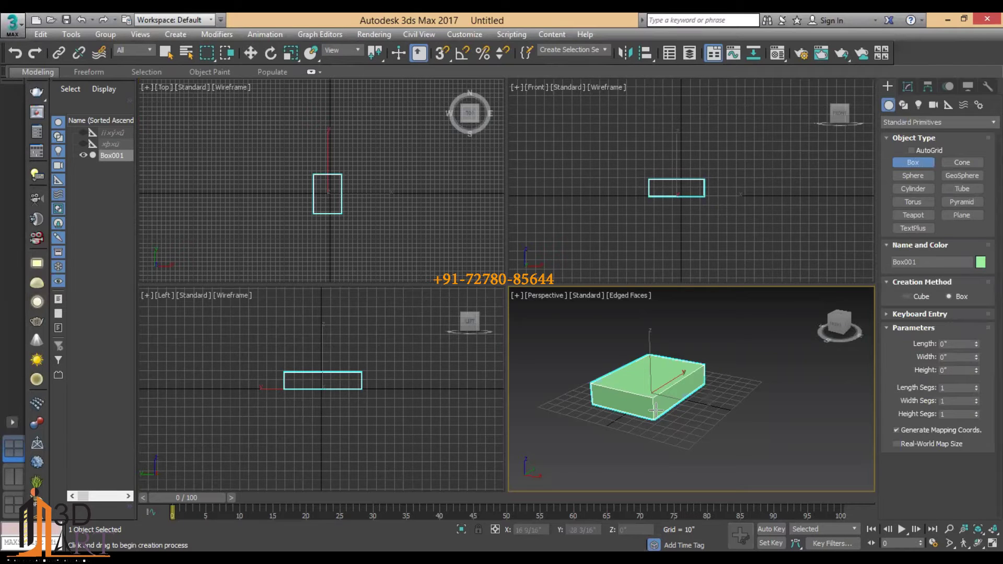
key("alt+w")
scroll(538, 274, "up", 1)
scroll(538, 275, "up", 3)
key("g")
scroll(426, 272, "up", 2)
scroll(414, 272, "up", 2)
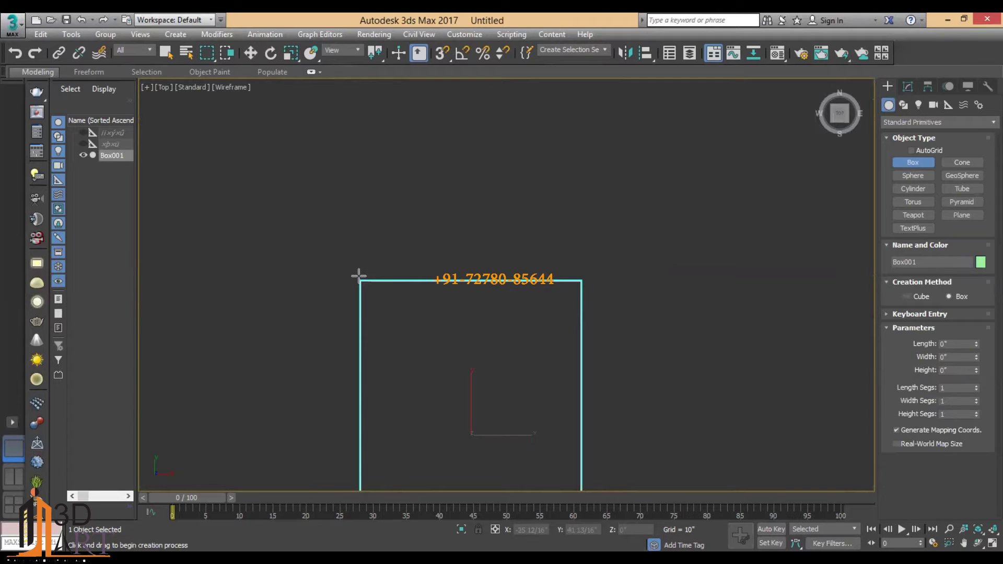
key("g")
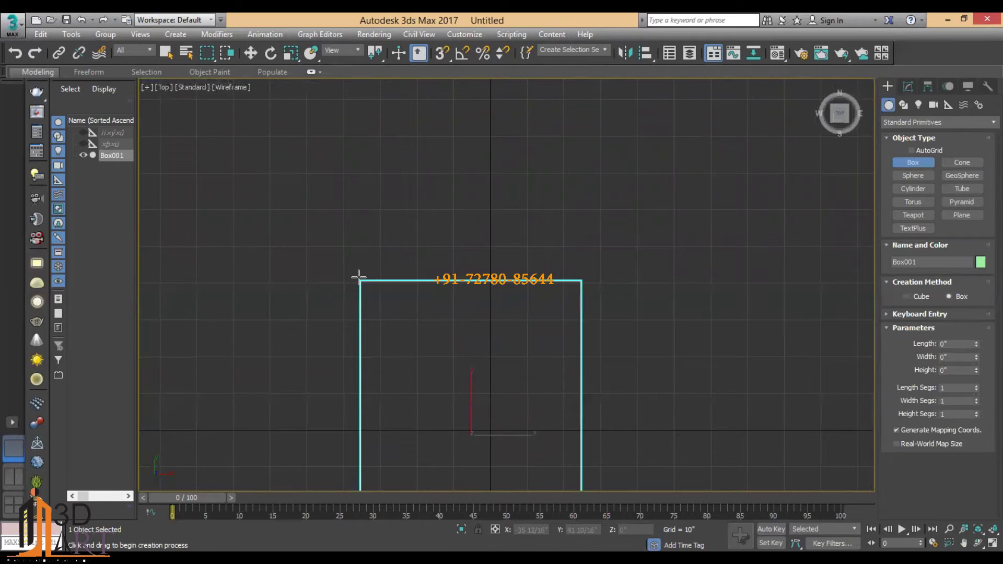
key("g")
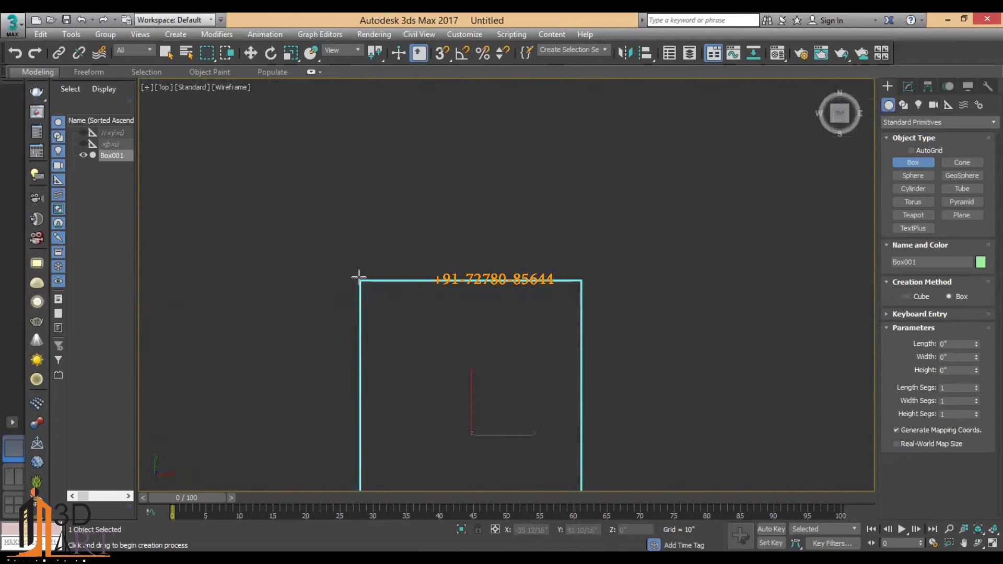
key("g")
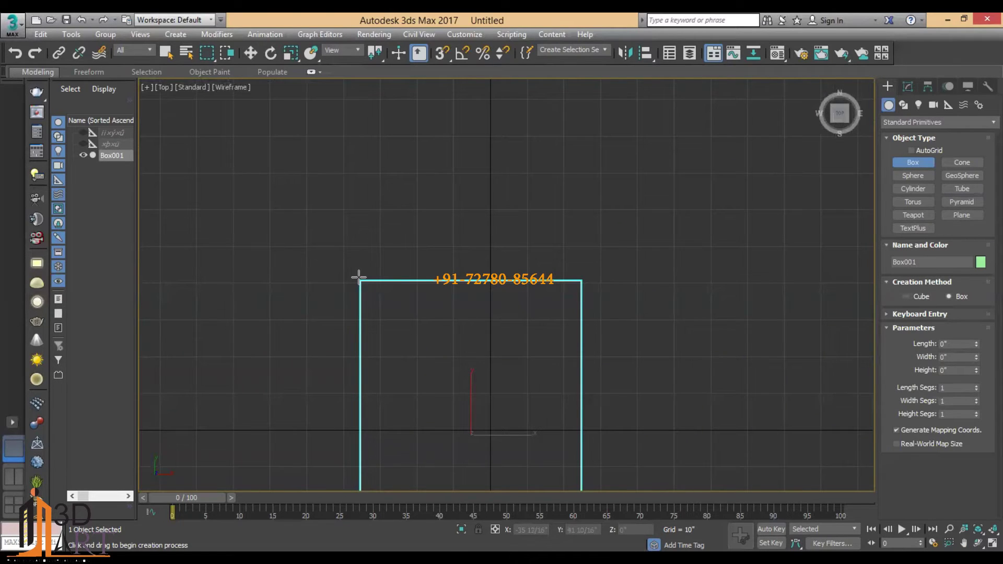
- Draw thin Box002, about 1 by 60 by 18 inches, along the base's top edge
mouse_move(374, 293)
middle_mouse_down()
mouse_move(361, 296)
mouse_move(363, 287)
middle_mouse_up()
key("g")
scroll(362, 287, "up", 3)
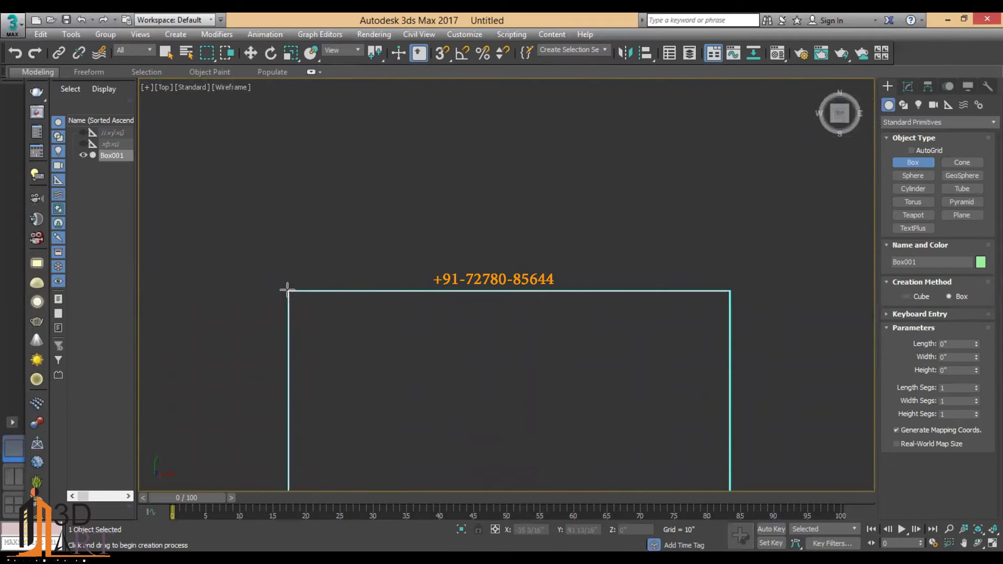
left_click_drag(287, 290, 729, 281)
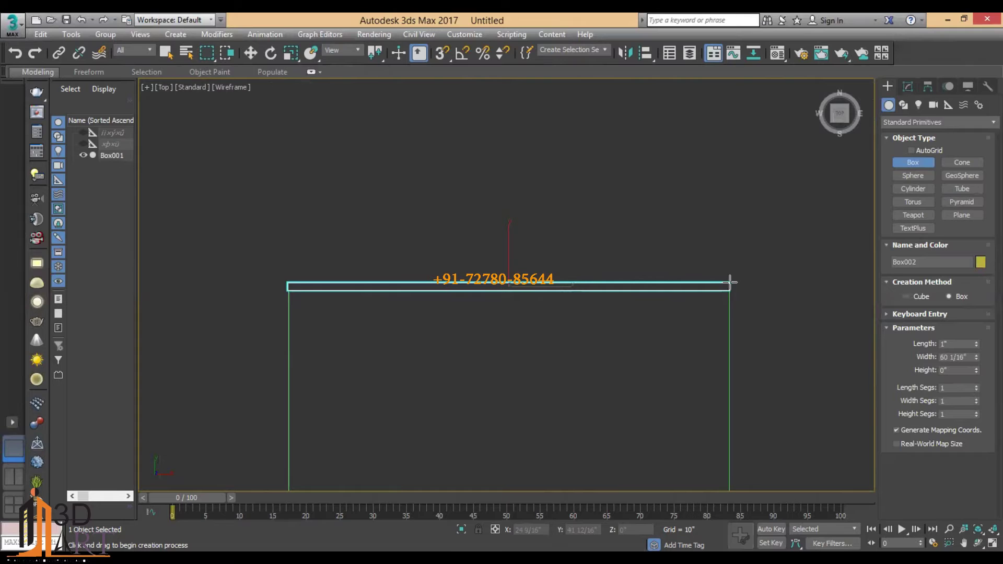
left_click(635, 148)
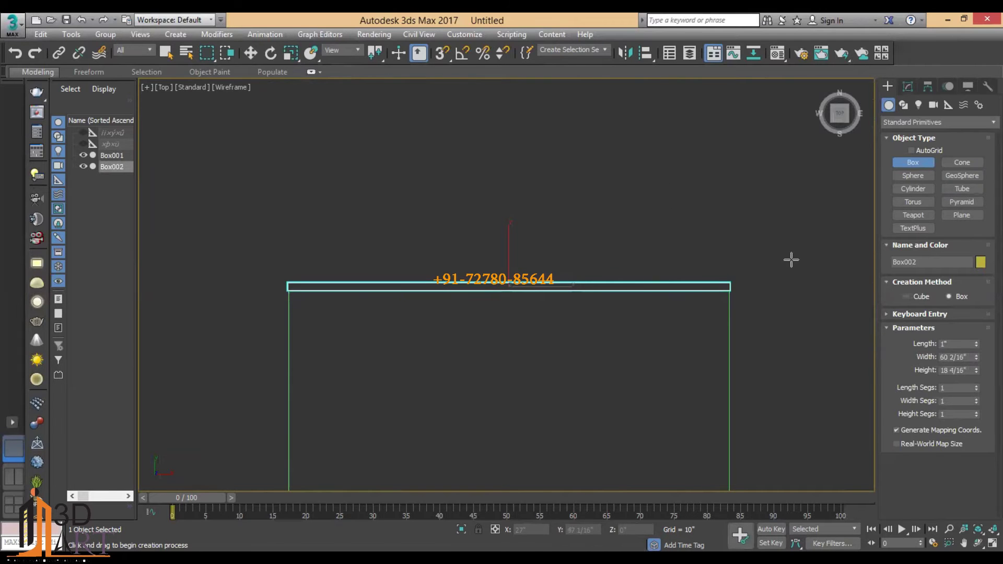
key("alt+w")
key("alt+w")
mouse_move(633, 302)
middle_mouse_down("alt")
mouse_move(752, 297)
mouse_move(716, 313)
middle_mouse_up("alt")
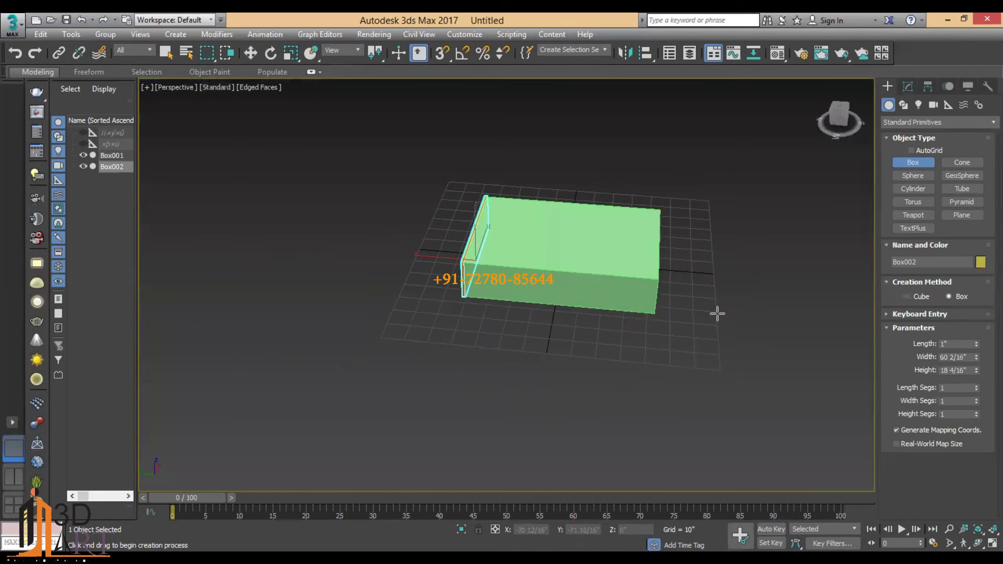
- Set Box002 Height to 36" and Length to 2", then maximize the Top view
left_click_drag(967, 370, 889, 377)
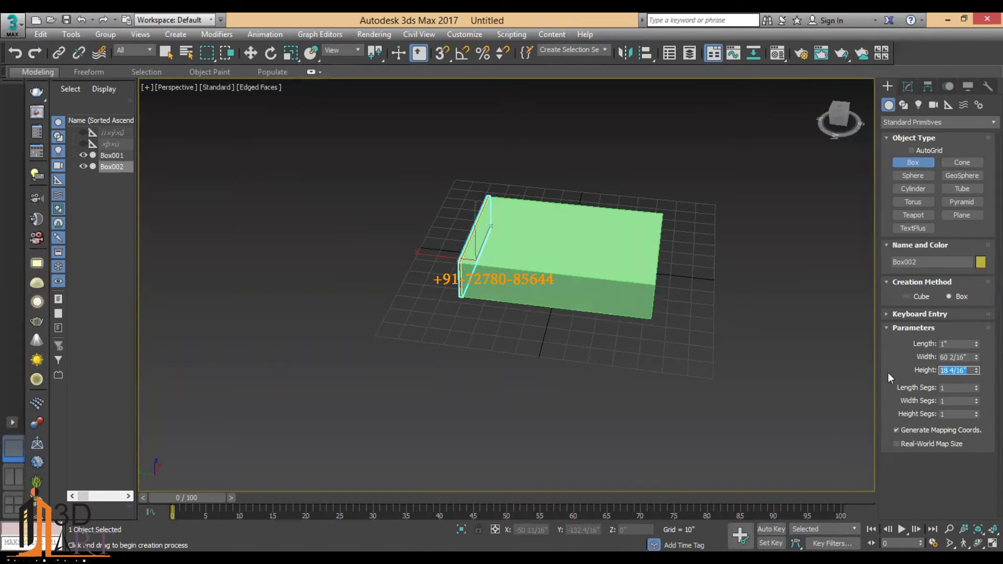
type("36")
key("Return")
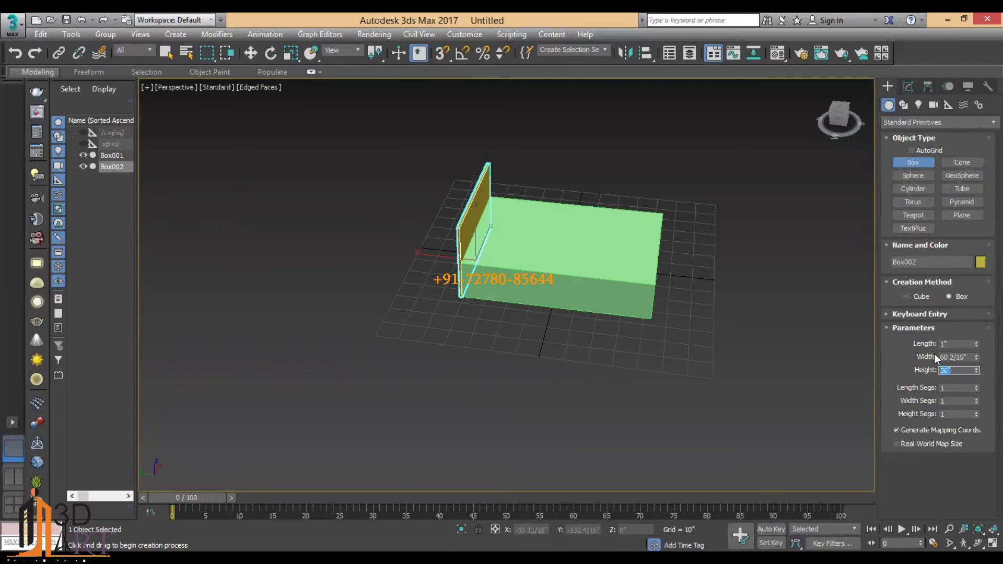
double_click(953, 345)
type("2")
key("Return")
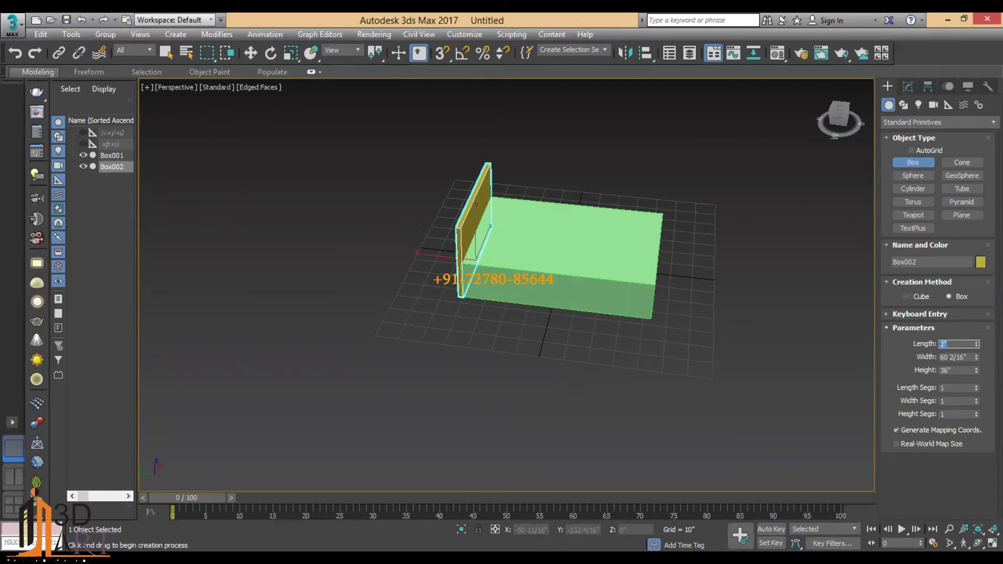
key("alt+w")
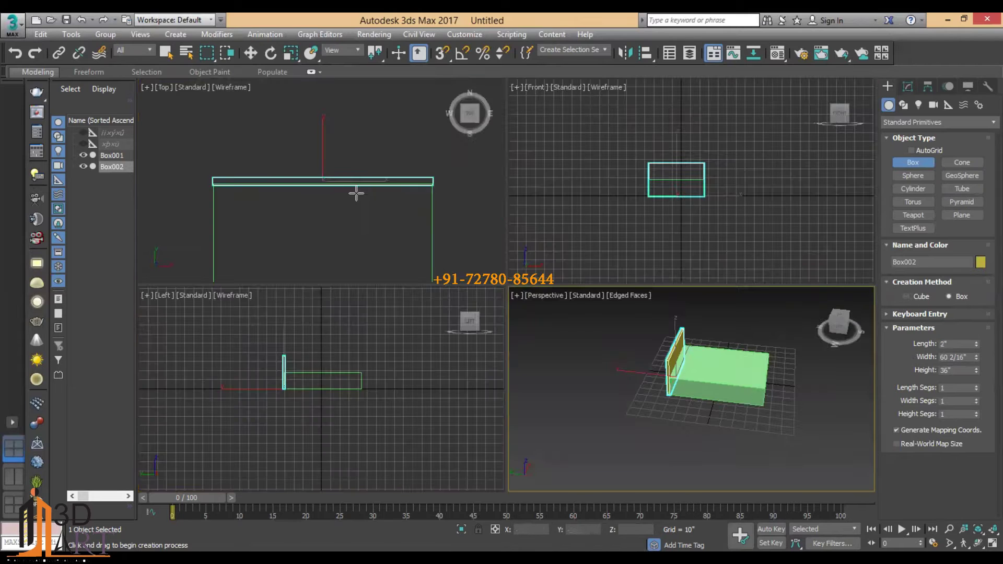
key("alt+w")
- Nudge the headboard along Y against the bed and inspect it in Perspective
key("w")
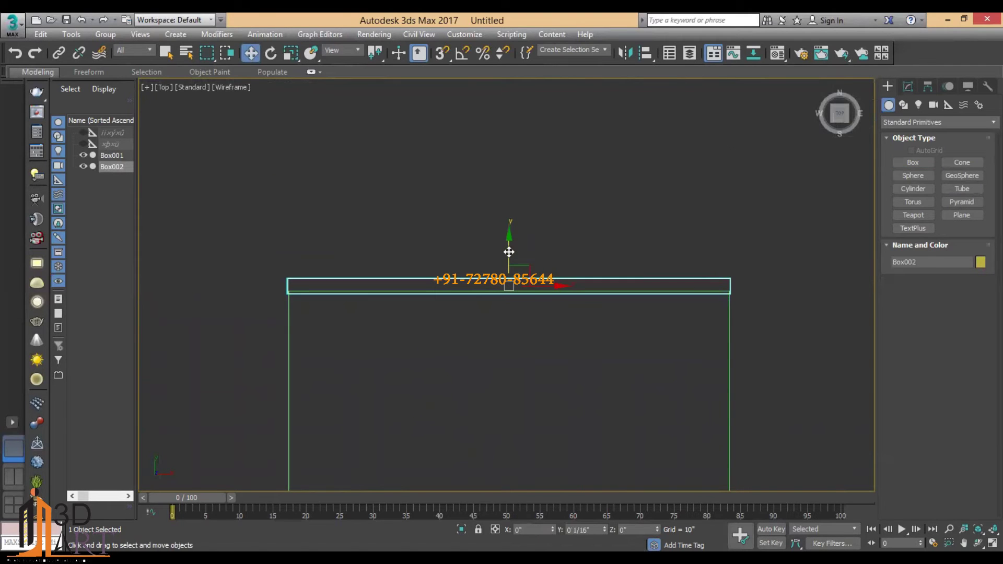
left_click_drag(507, 252, 503, 250)
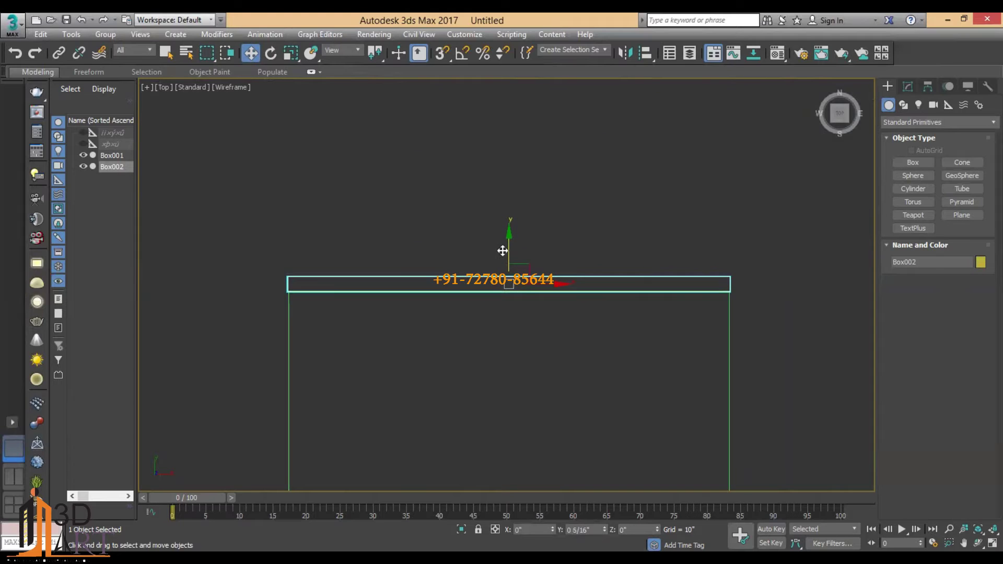
left_click(566, 332)
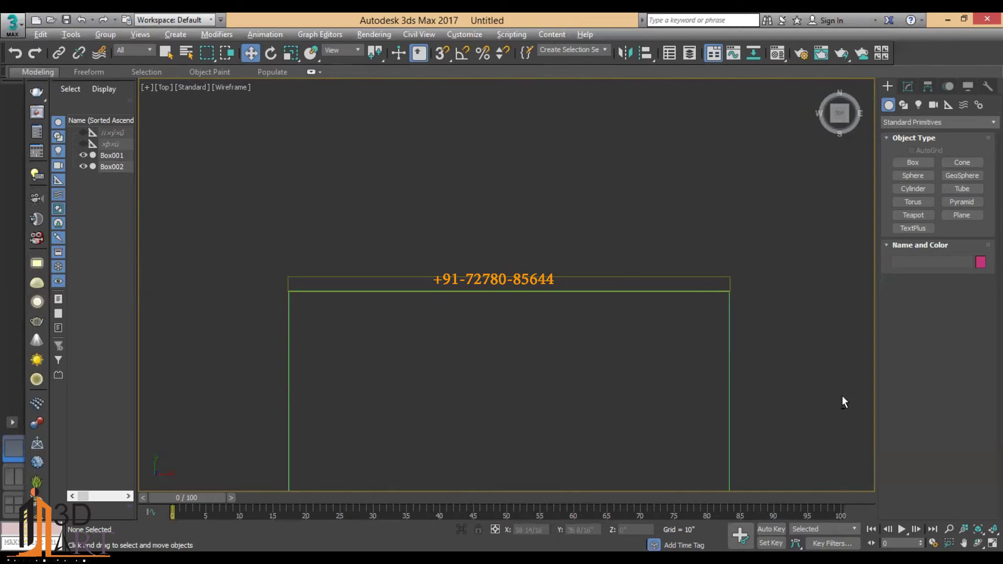
key("alt+w")
left_click(740, 375)
key("alt+w")
left_click(585, 282)
mouse_move(585, 282)
middle_mouse_down("alt")
mouse_move(519, 254)
mouse_move(501, 260)
middle_mouse_up("alt")
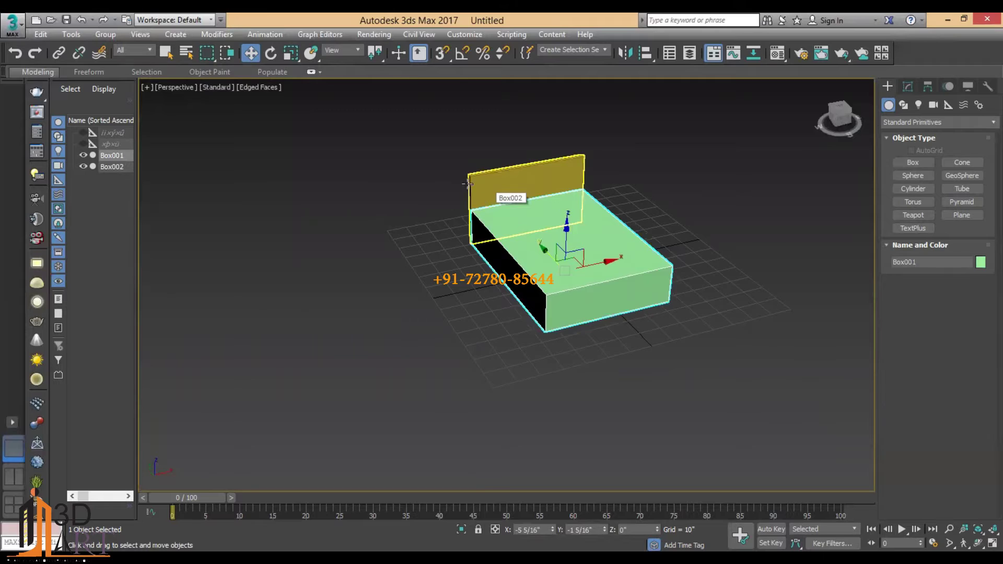
- Return to a maximized Top view, pan and zoom out, and start a new Box
key("alt+w")
middle_click(290, 188)
key("alt+w")
middle_click_drag(415, 217, 487, 164)
key("alt+w")
key("alt+w")
scroll(502, 248, "down", 3)
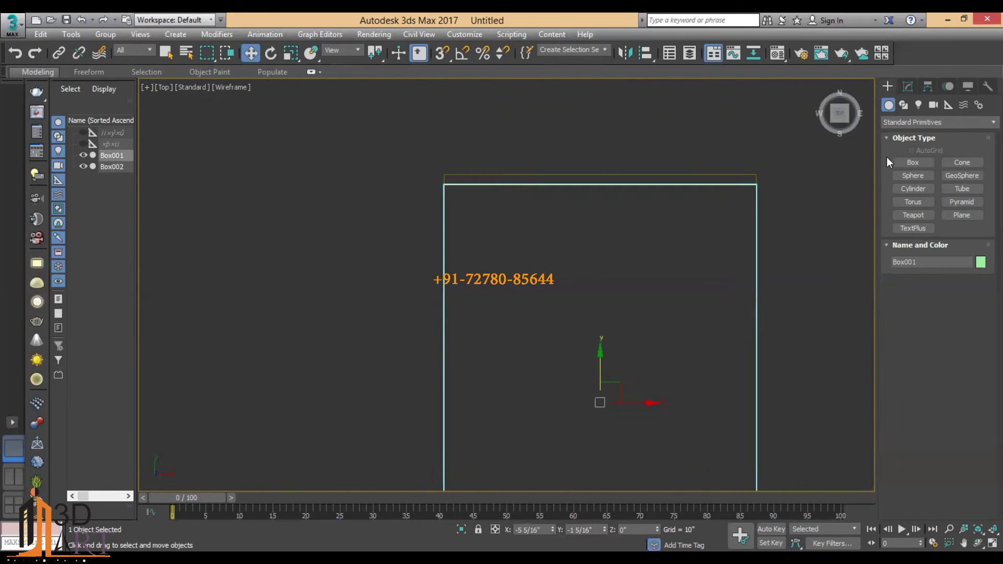
left_click(912, 162)
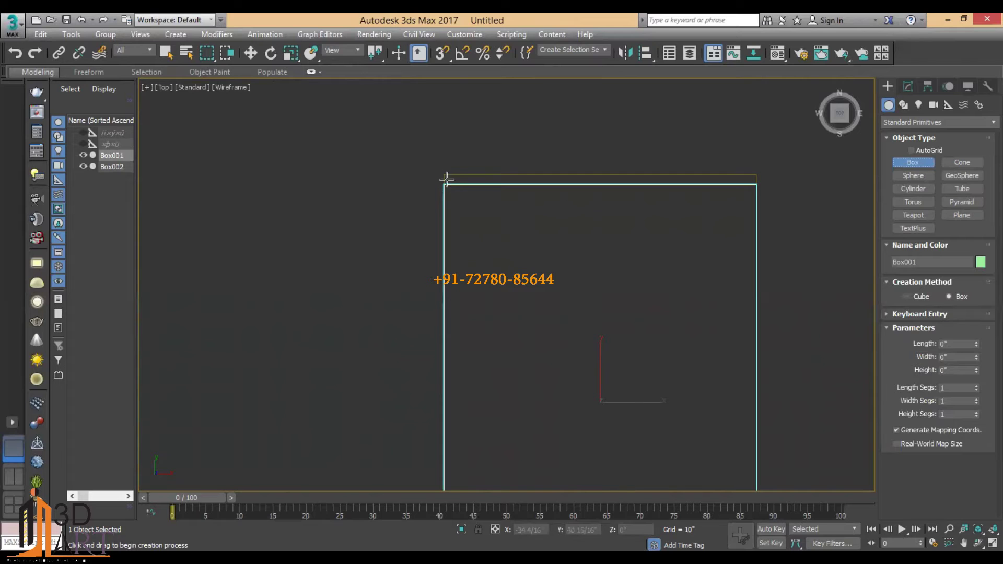
- Draw a new box beside the head end of the bed
left_click_drag(441, 174, 278, 274)
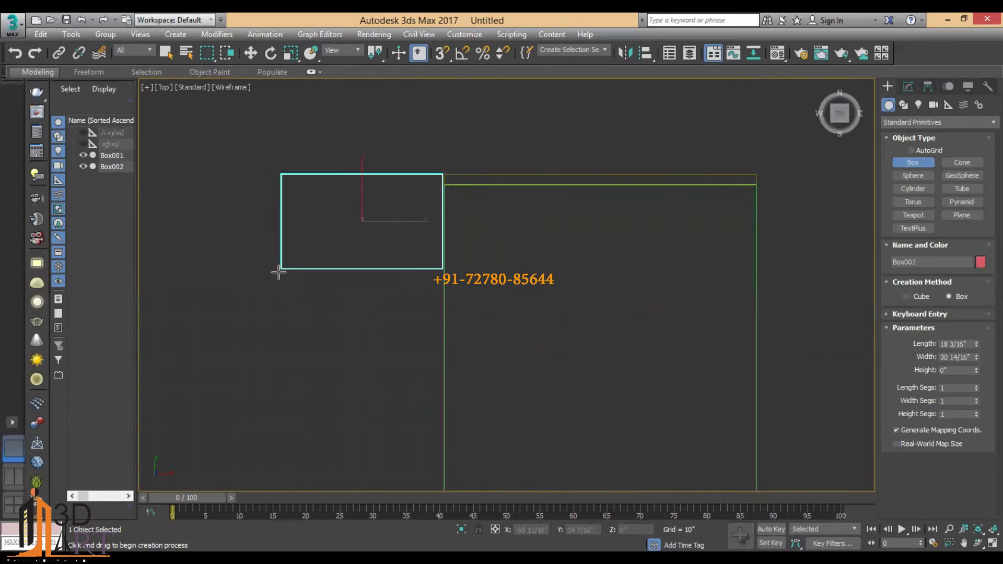
left_click(741, 308)
key("alt+w")
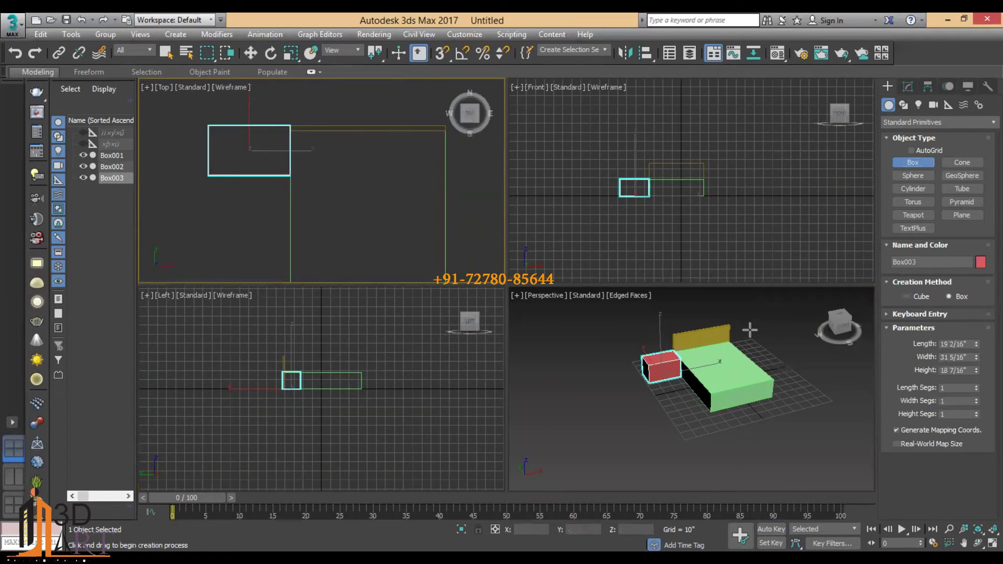
right_click(745, 329)
key("alt+w")
- Set the new box's height, width and length to 18 inches
double_click(961, 370)
type("18")
key("Return")
double_click(962, 357)
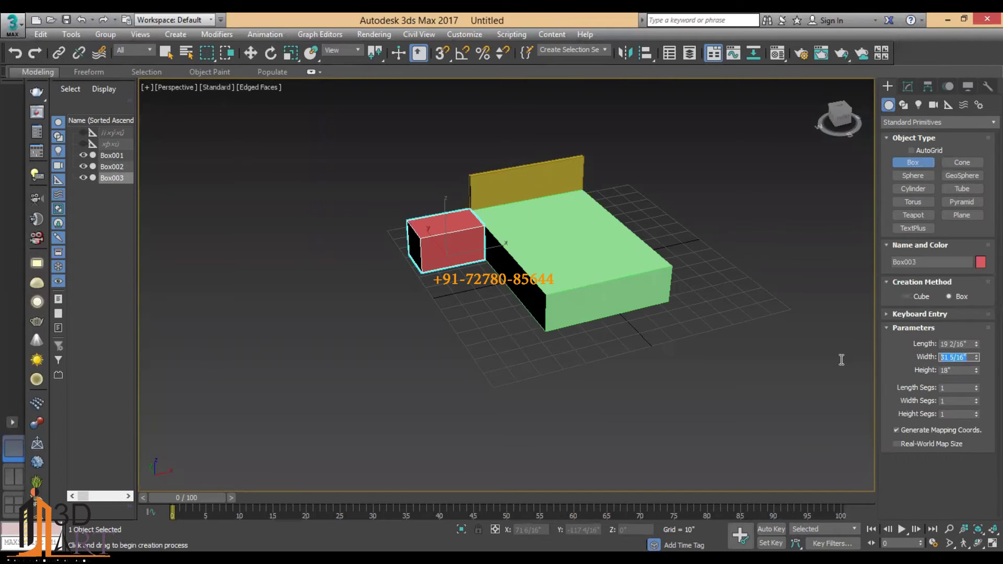
type("18")
key("Return")
double_click(952, 344)
type("18")
key("Return")
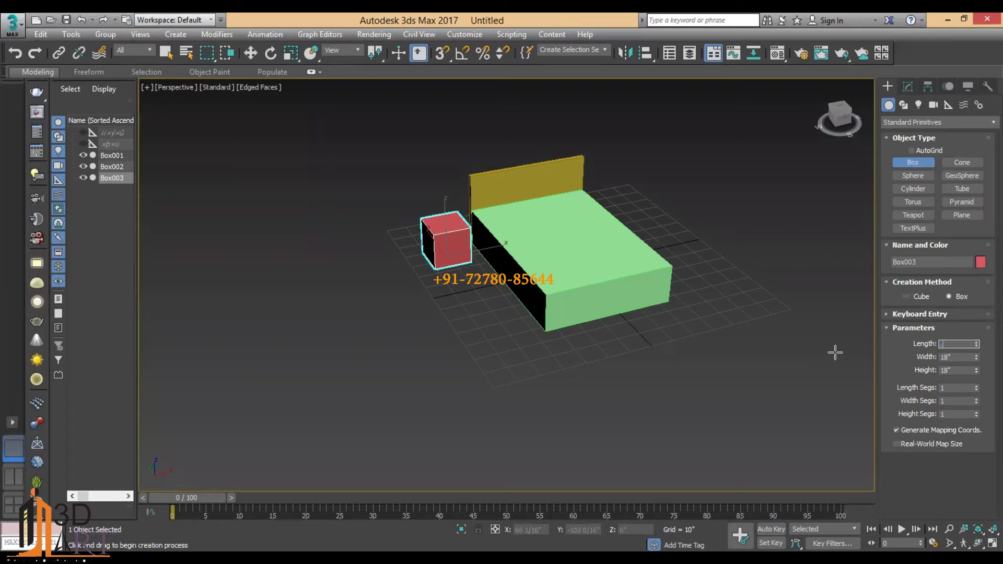
key("BackSpace")
type("18")
key("Return")
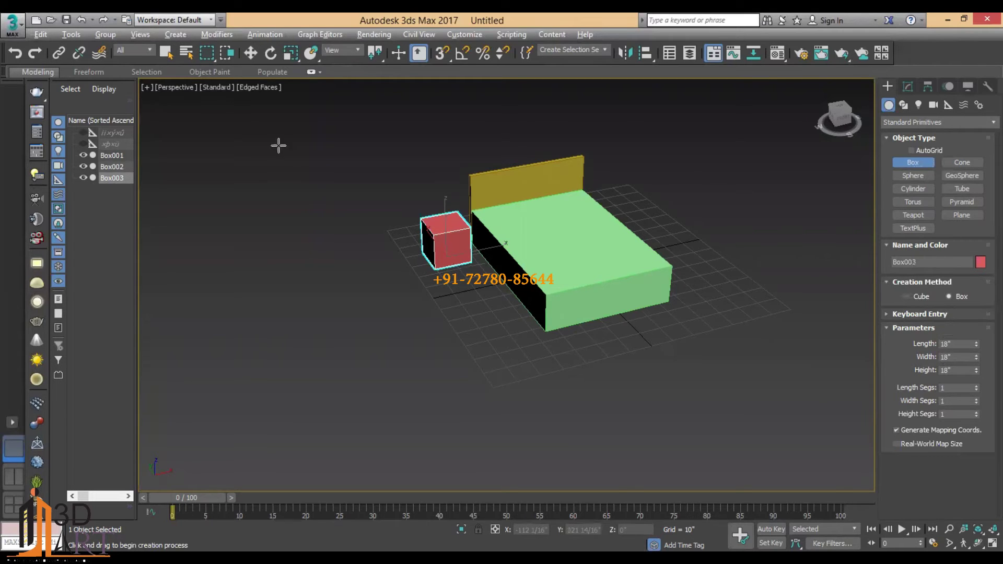
- Slide the red cube in Top view until it touches the bed's side near the headboard
key("t")
key("w")
left_click_drag(397, 226, 432, 234)
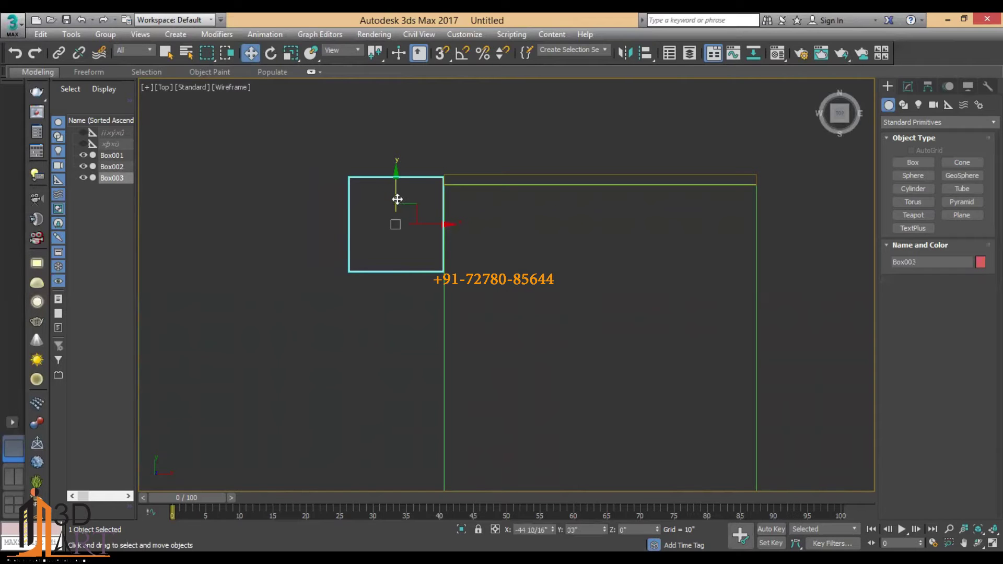
left_click_drag(395, 201, 395, 195)
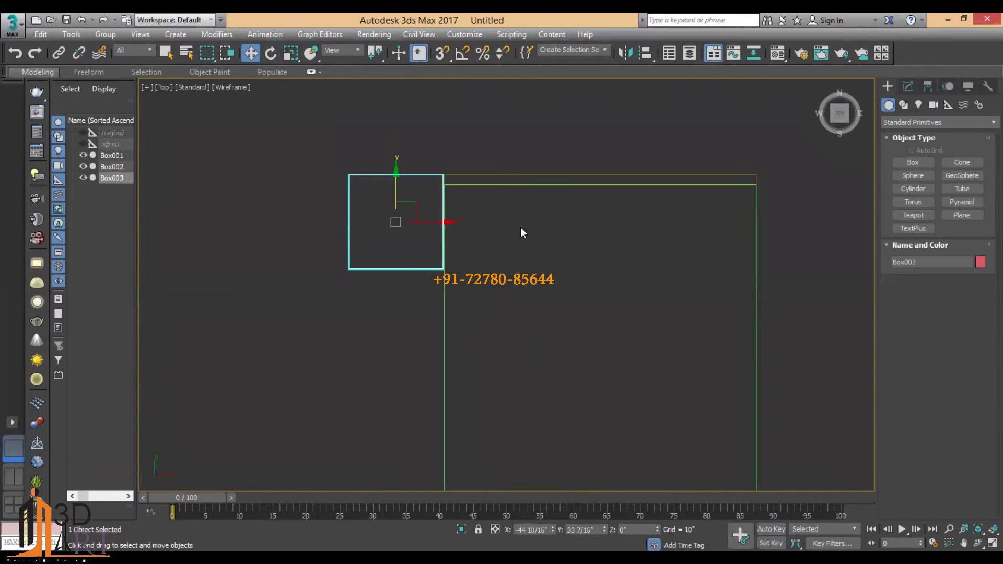
middle_click_drag(509, 228, 428, 237)
key("alt+w")
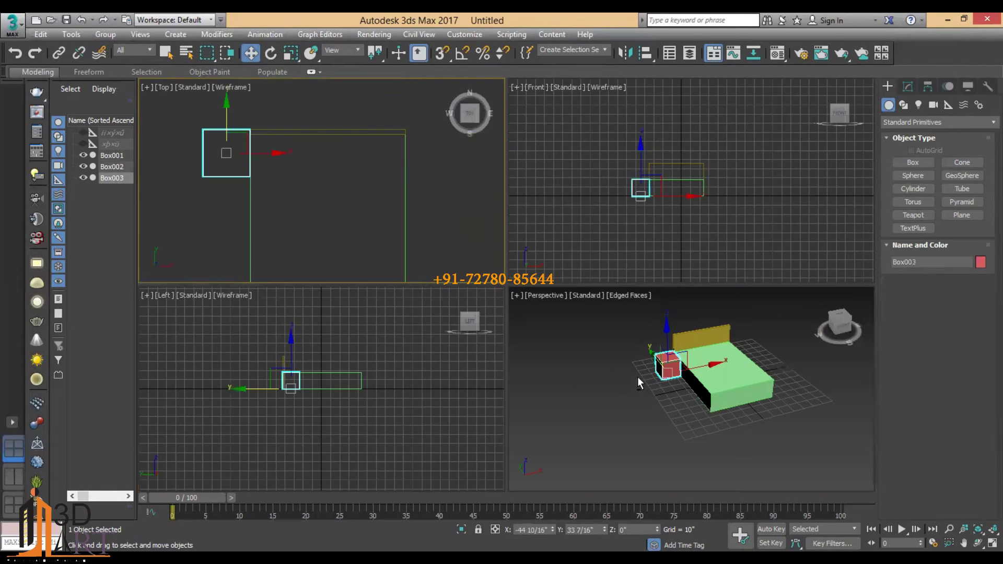
key("alt+w")
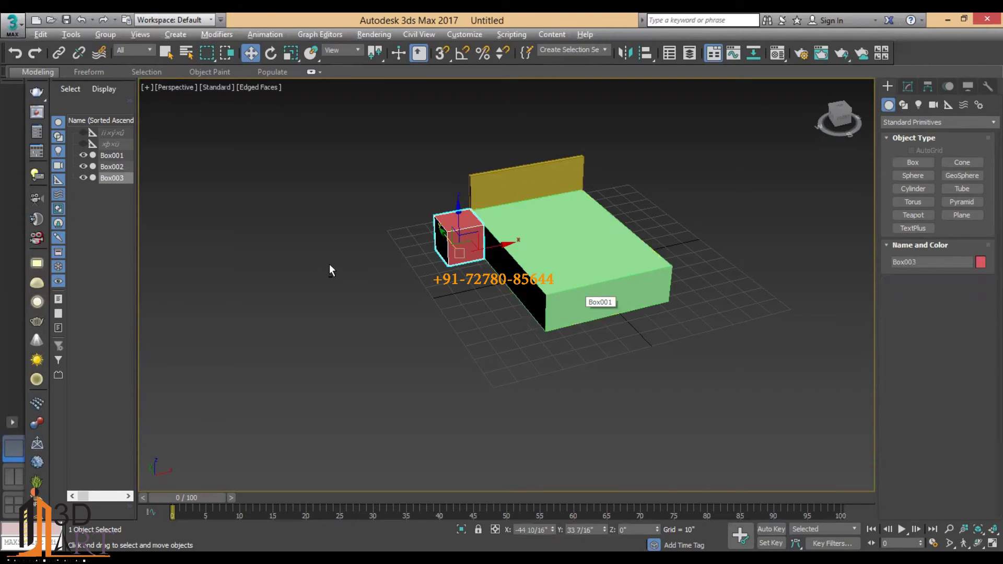
key("t")
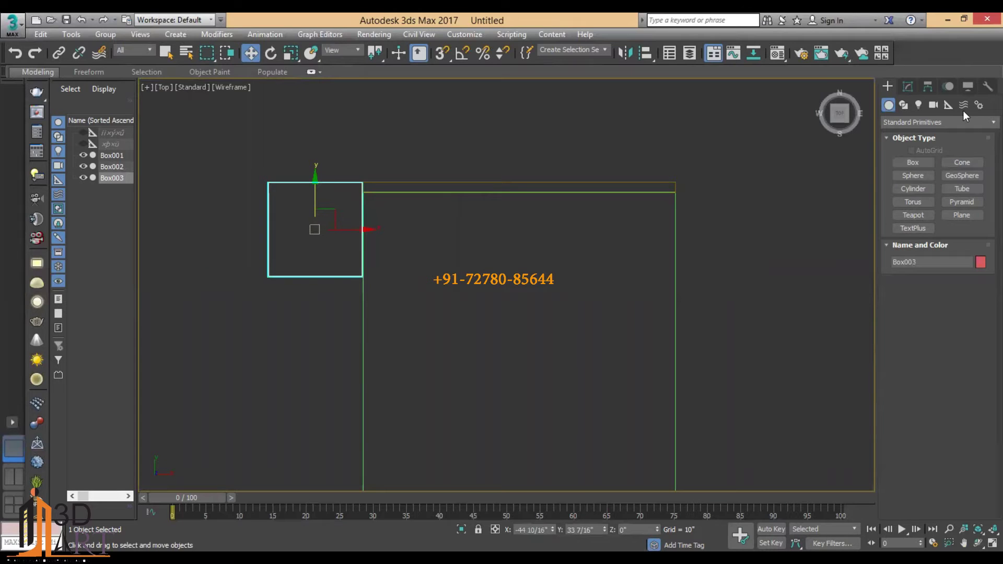
- Drag the red box's height, length and width spinners to try other sizes
left_click(908, 86)
mouse_move(977, 297)
left_mouse_down()
mouse_move(979, 357)
mouse_move(970, 193)
mouse_move(970, 234)
left_mouse_up()
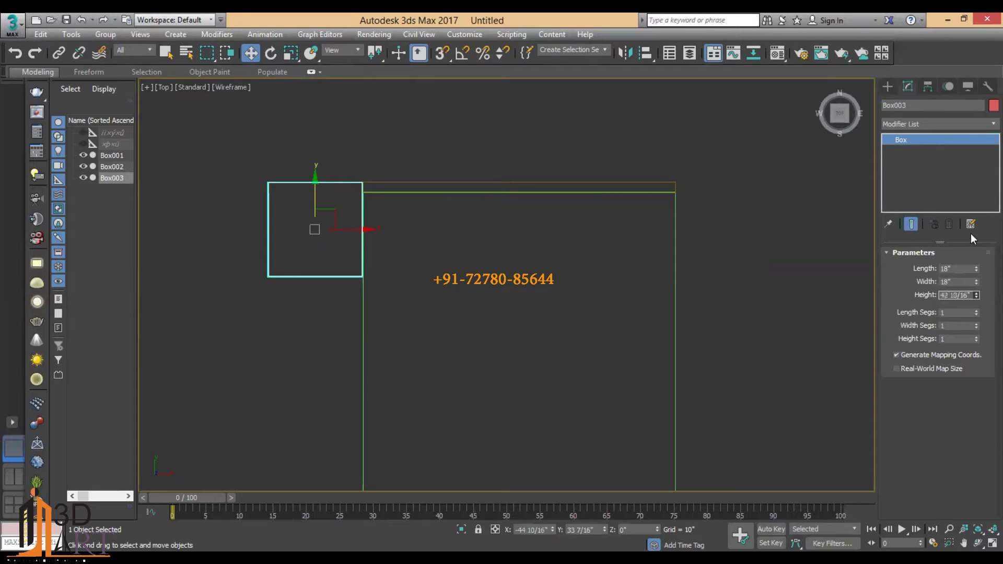
mouse_move(977, 270)
left_mouse_down()
mouse_move(967, 178)
mouse_move(977, 294)
mouse_move(976, 251)
left_mouse_up()
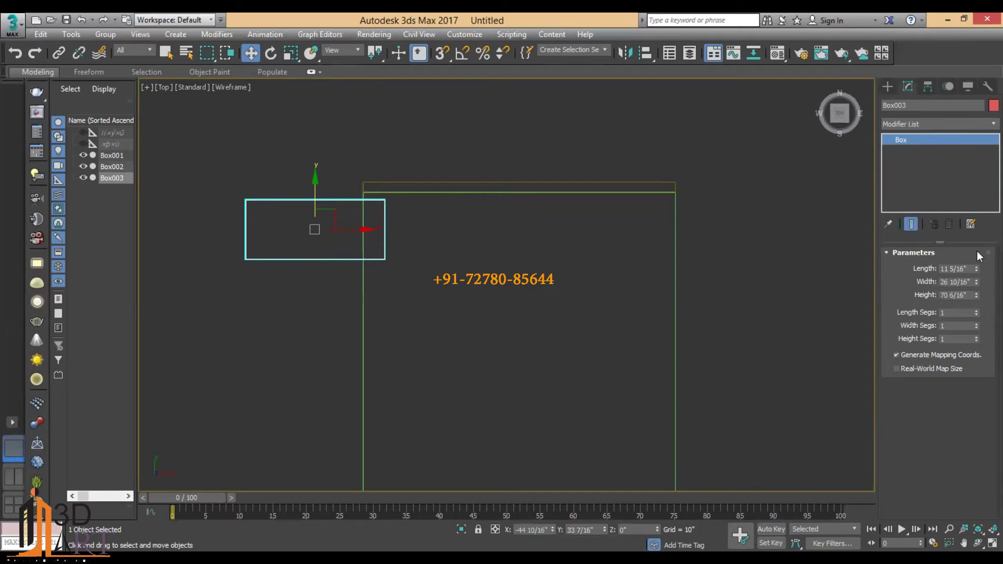
key("alt+w")
key("alt+w")
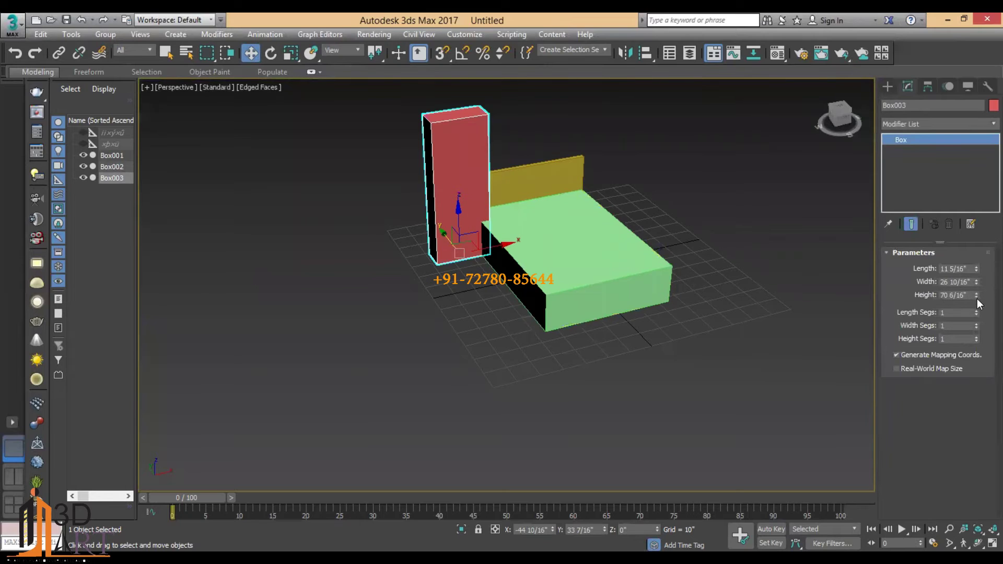
left_click_drag(976, 296, 986, 334)
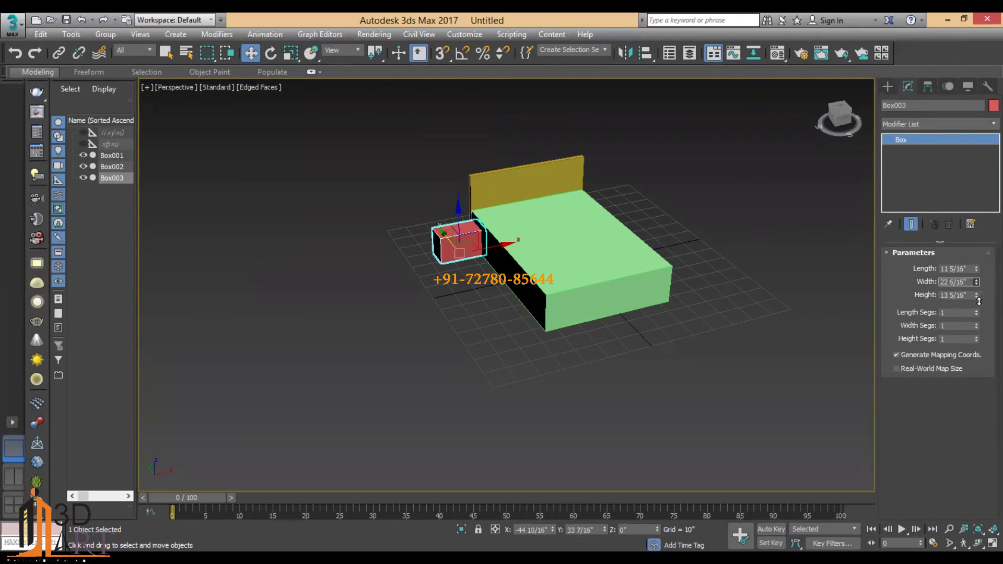
left_click_drag(976, 282, 976, 293)
left_click_drag(966, 270, 882, 276)
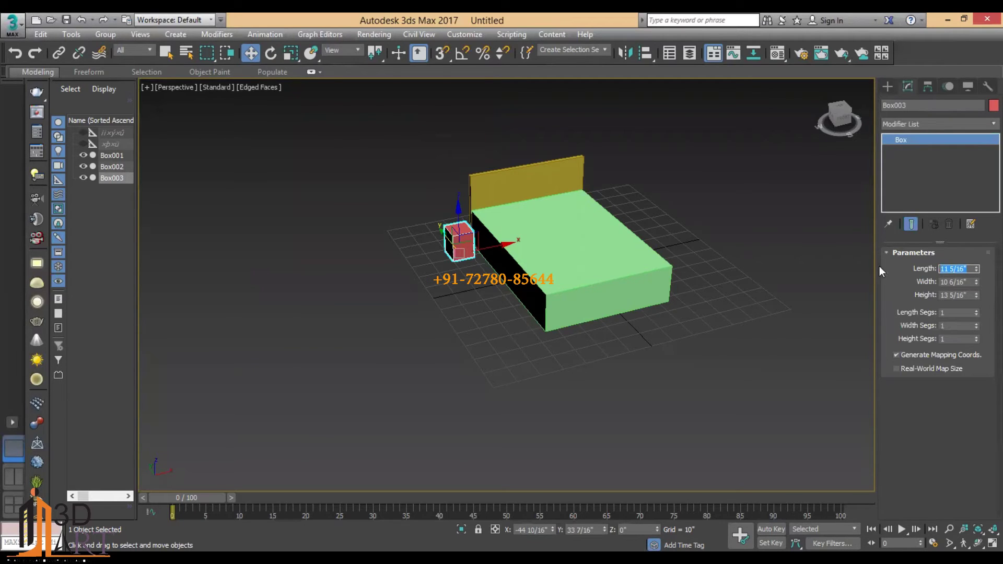
key("alt+w")
key("alt+w")
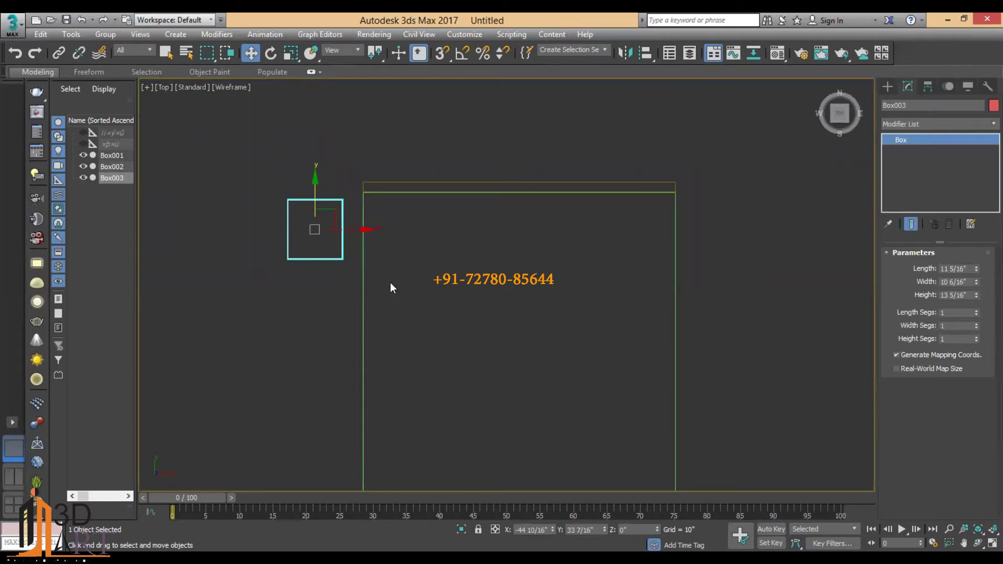
key("alt+w")
right_click(814, 303)
key("alt+w")
- Reset the red box's height, width and length to 18 inches
double_click(971, 295)
type("18")
key("Return")
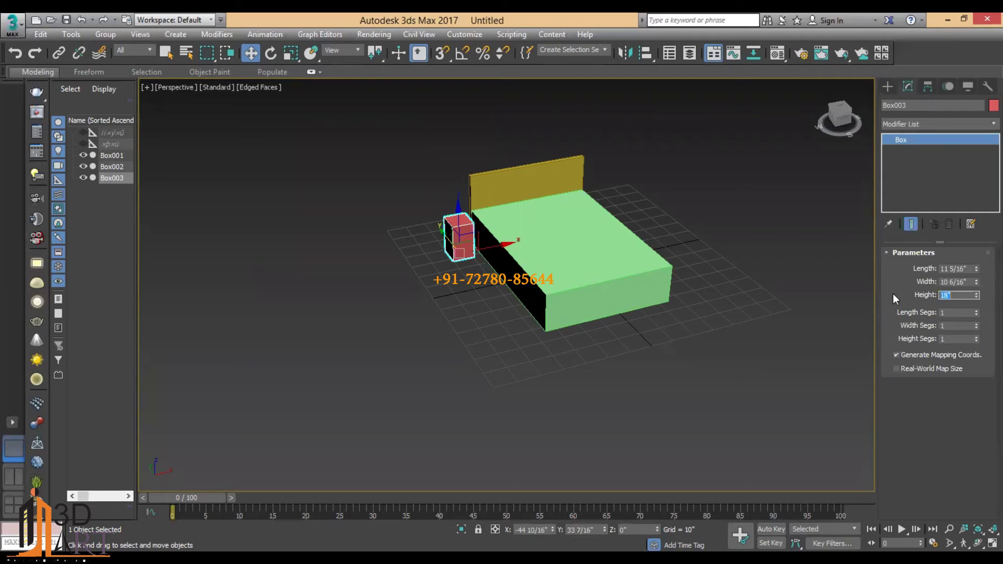
double_click(971, 282)
type("18")
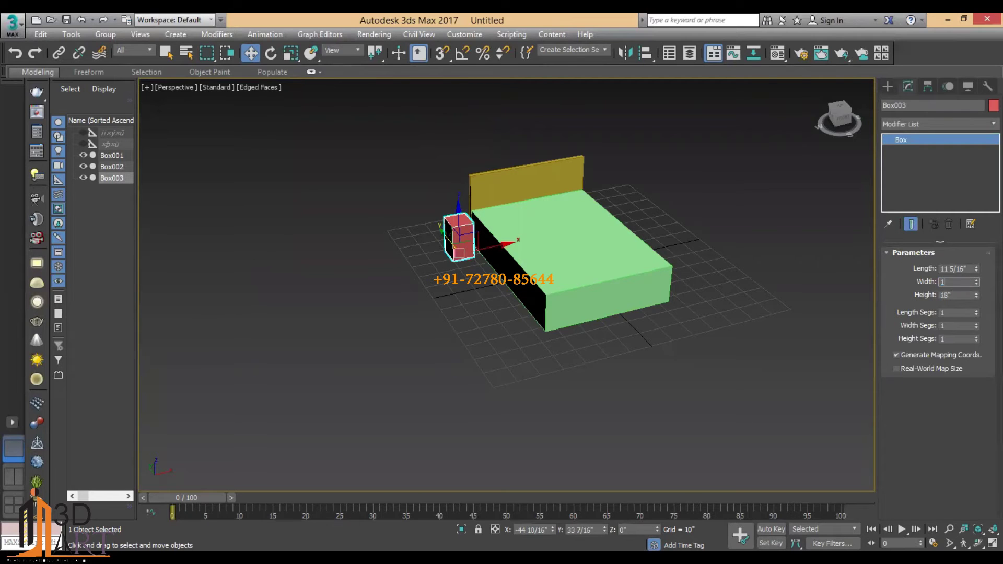
key("Return")
double_click(970, 269)
type("18")
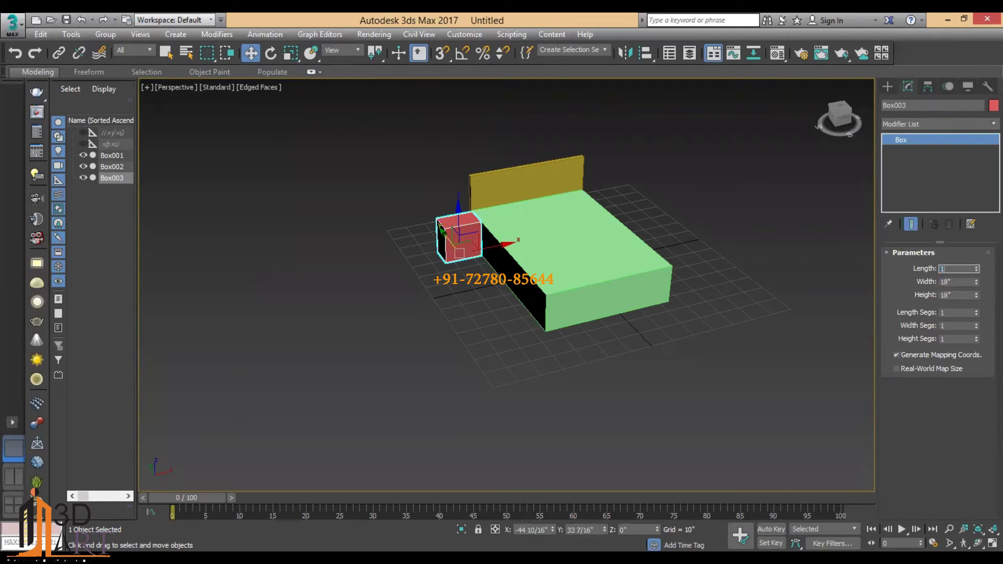
key("Return")
- Deselect the red cube and return to an enlarged Perspective view
key("alt+w")
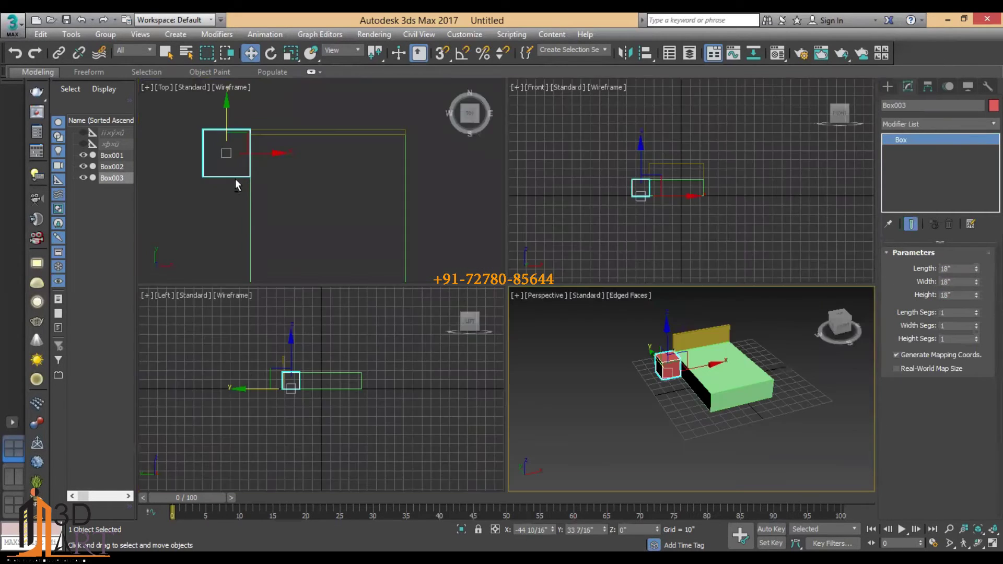
key("alt+w")
left_click(429, 262)
key("alt+w")
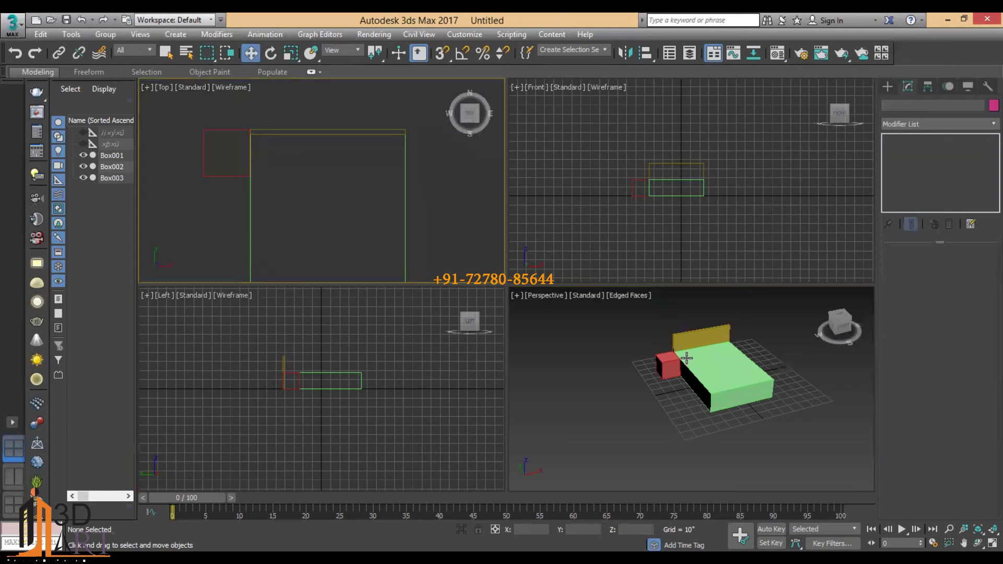
right_click(668, 364)
key("alt+w")
- Start copying the red cube to the bed's right side, then cancel the clone
left_click(459, 235)
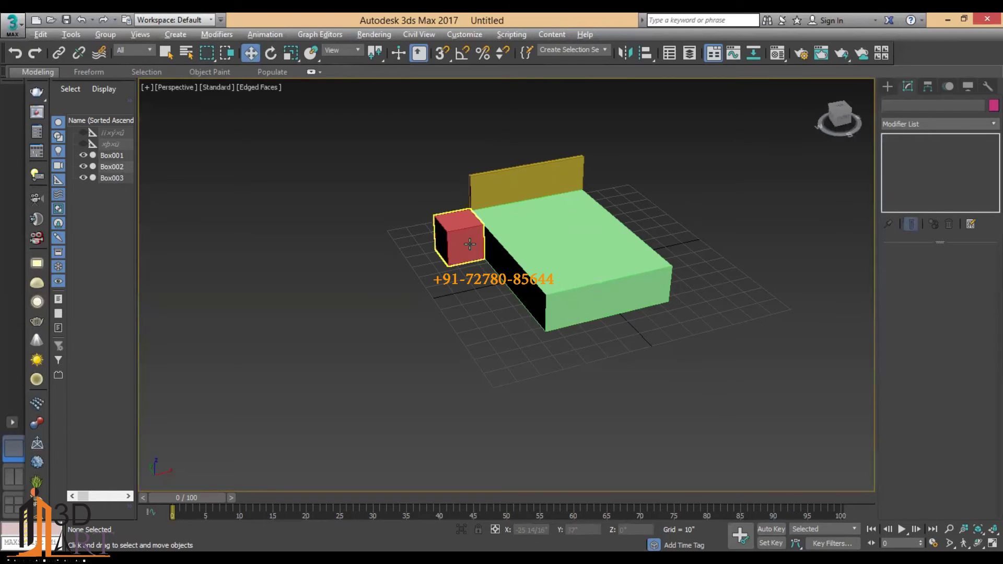
left_click_drag(489, 259, 659, 278, "shift")
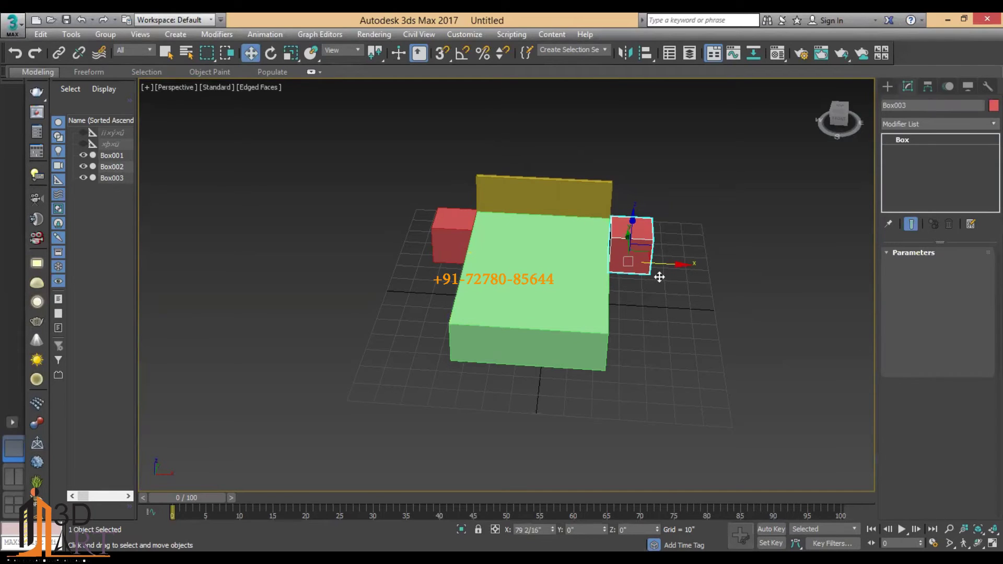
left_click_drag(660, 277, 605, 282, "shift")
left_click(569, 211)
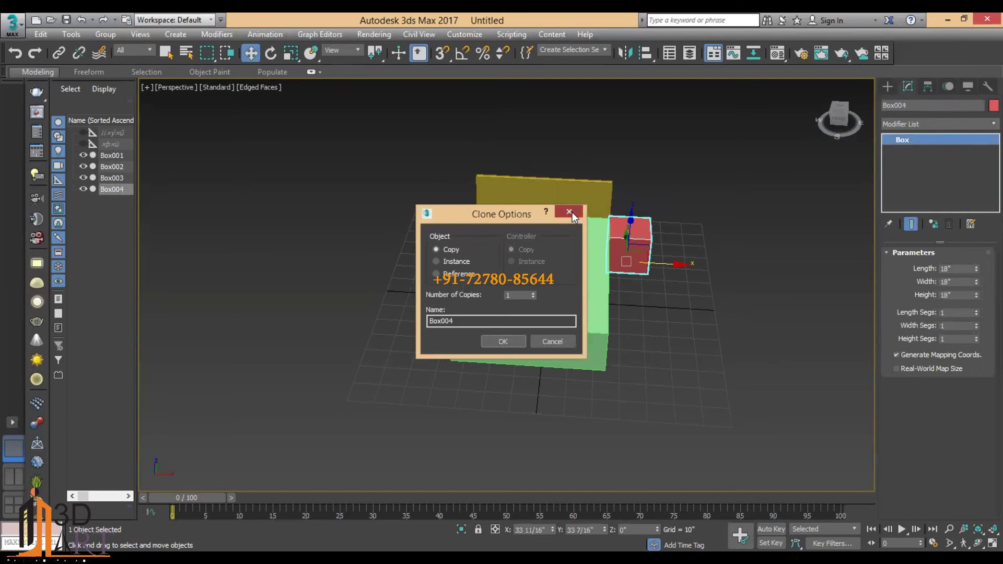
- Zoom and orbit the Perspective view in on the red box beside the bed
scroll(452, 250, "up", 1)
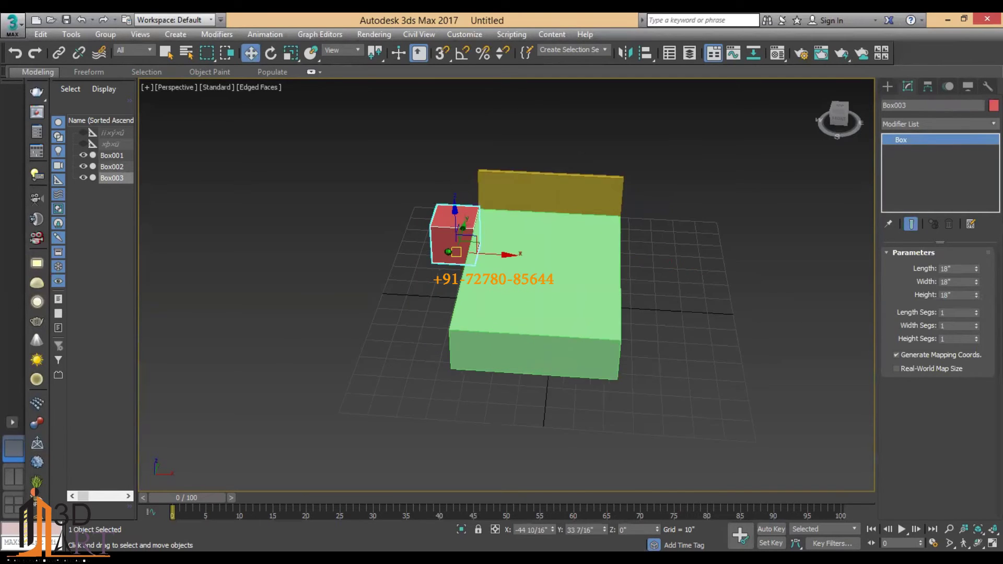
scroll(460, 243, "up", 2)
scroll(470, 235, "up", 2)
scroll(479, 228, "up", 2)
scroll(478, 228, "up", 2)
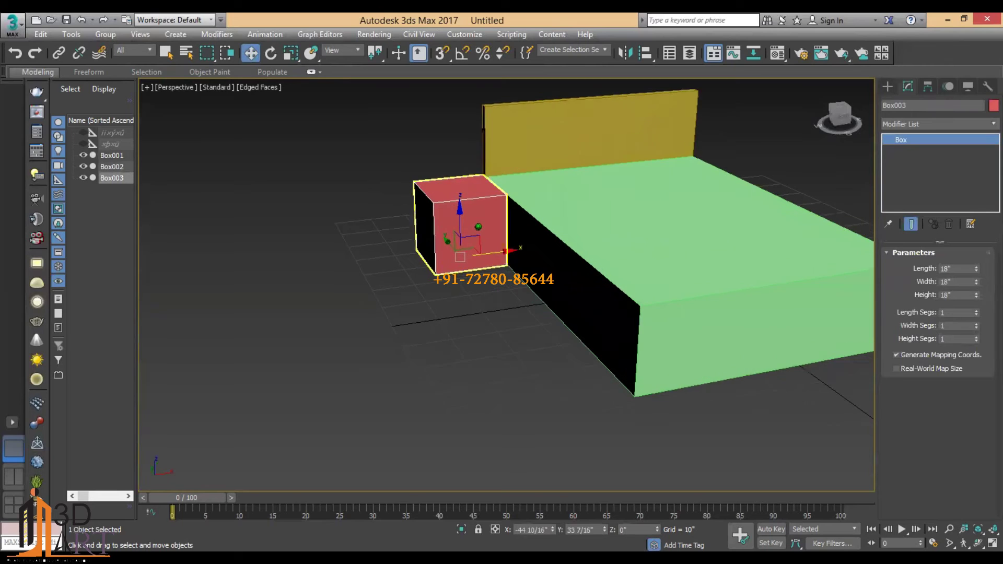
scroll(496, 162, "up", 2)
mouse_move(734, 179)
middle_mouse_down("alt")
mouse_move(650, 177)
mouse_move(719, 199)
middle_mouse_up("alt")
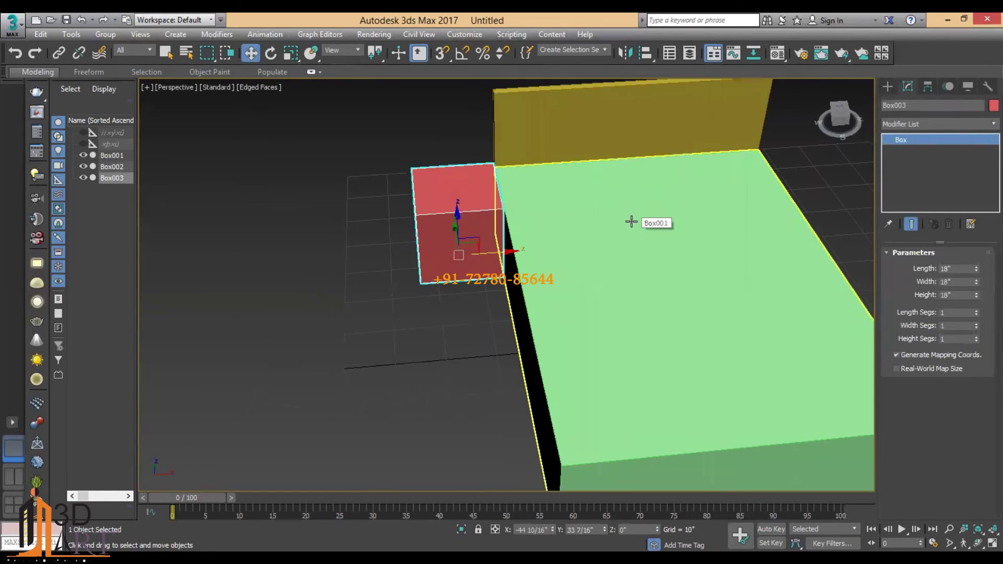
left_click(422, 303)
left_click(450, 224)
scroll(456, 231, "up", 2)
middle_click_drag(458, 232, 460, 180, "alt")
left_click(888, 89)
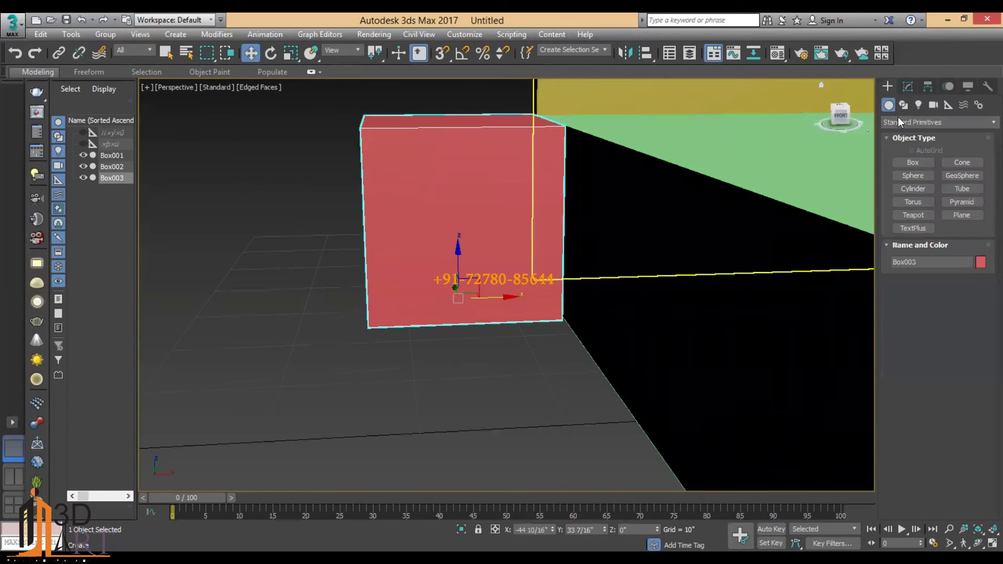
left_click(913, 161)
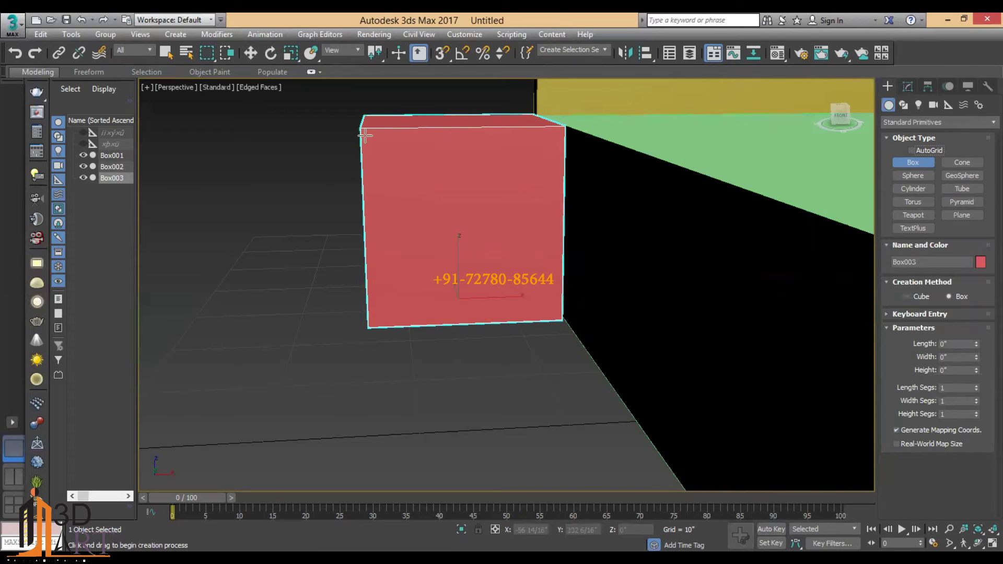
left_click_drag(365, 136, 530, 198)
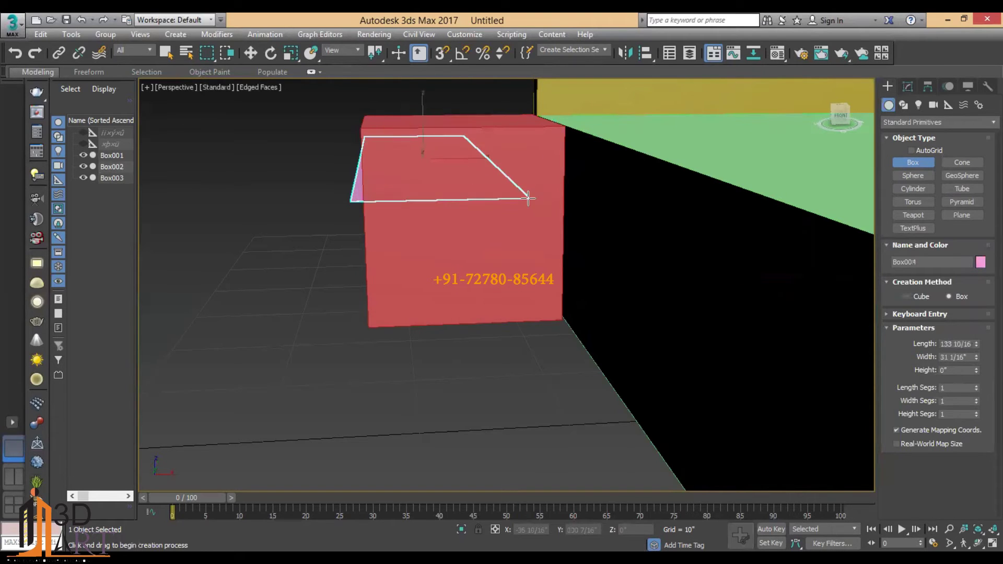
mouse_move(460, 208)
middle_mouse_down("alt")
mouse_move(497, 195)
mouse_move(467, 224)
mouse_move(489, 205)
mouse_move(440, 201)
middle_mouse_up("alt")
scroll(468, 224, "down", 3)
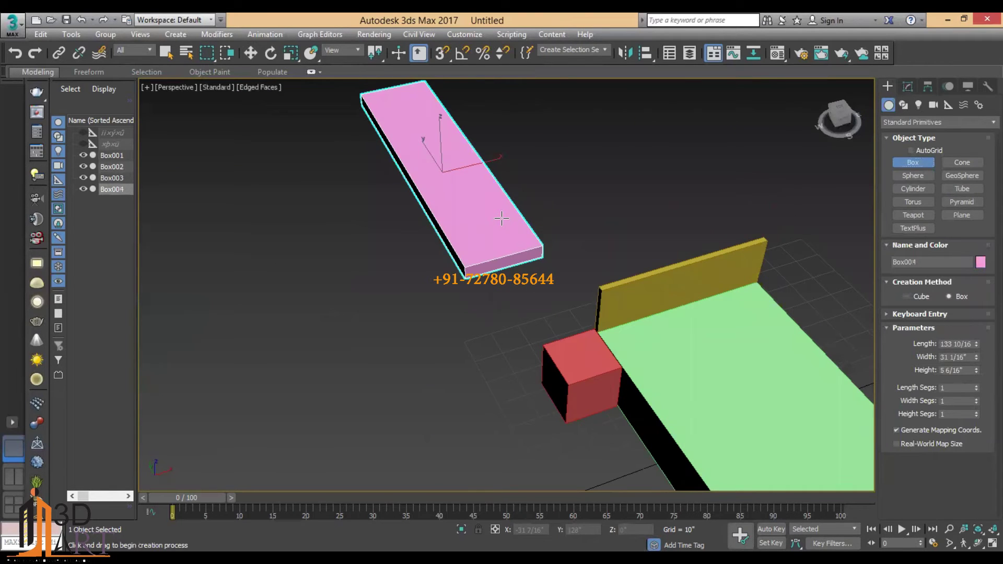
mouse_move(502, 220)
middle_mouse_down("alt")
mouse_move(511, 197)
mouse_move(419, 196)
middle_mouse_up("alt")
scroll(509, 209, "up", 3)
scroll(513, 199, "up", 4)
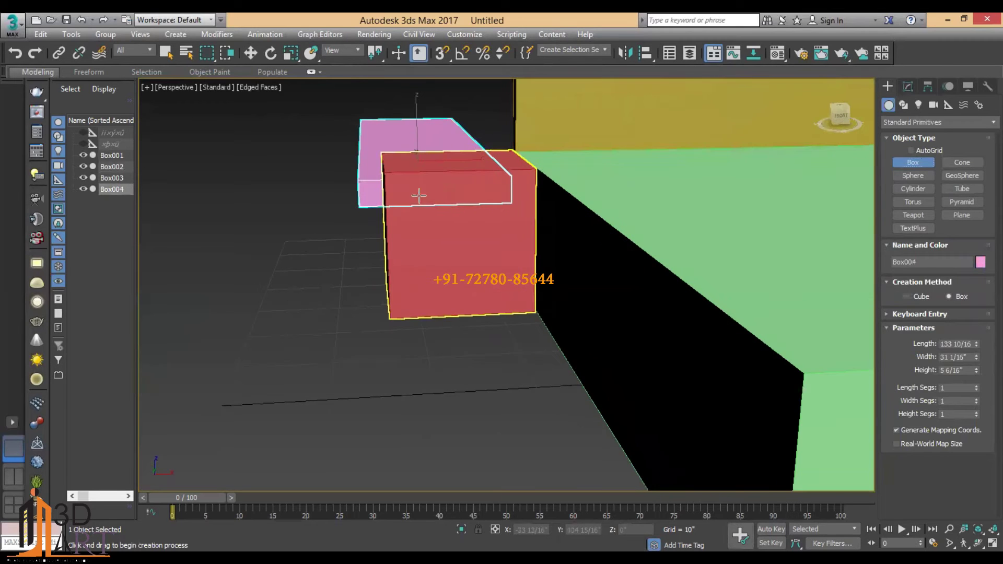
left_click_drag(397, 186, 510, 213)
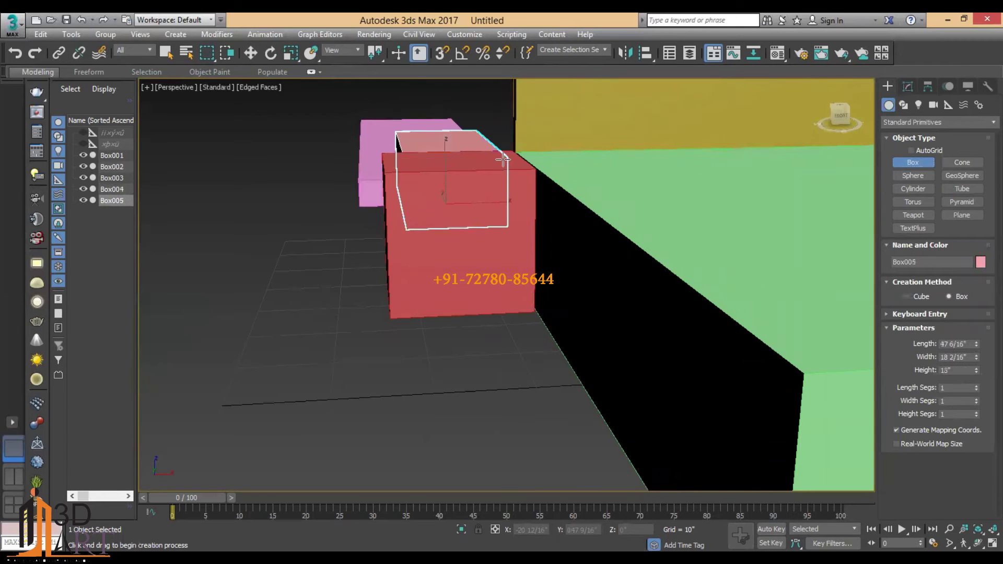
left_click(500, 178)
middle_click_drag(499, 178, 530, 185, "alt")
key("w")
left_click(354, 186, "ctrl")
key("Delete")
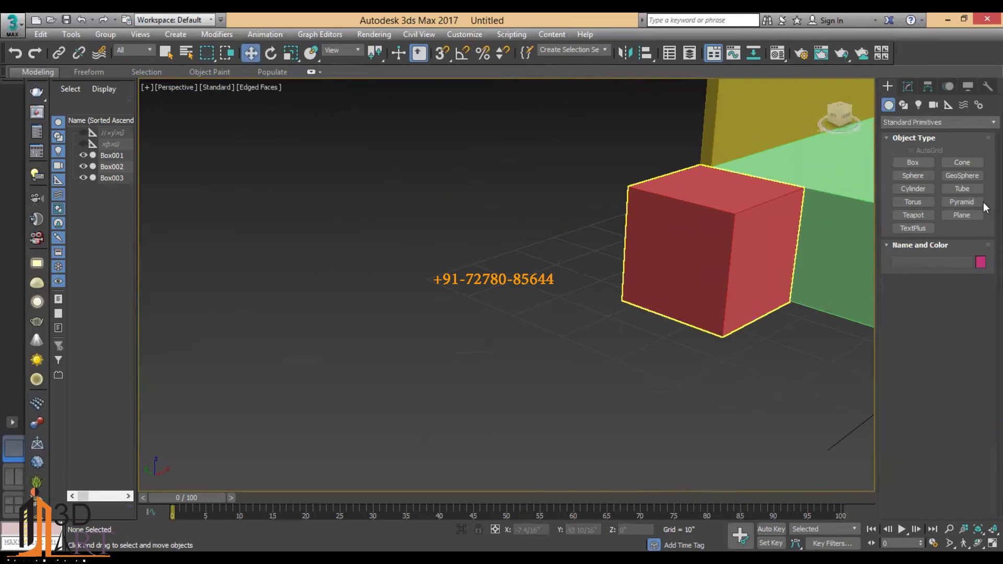
- With AutoGrid on, draw a drawer-front box on the red table's face and a handle bar on it
left_click(913, 163)
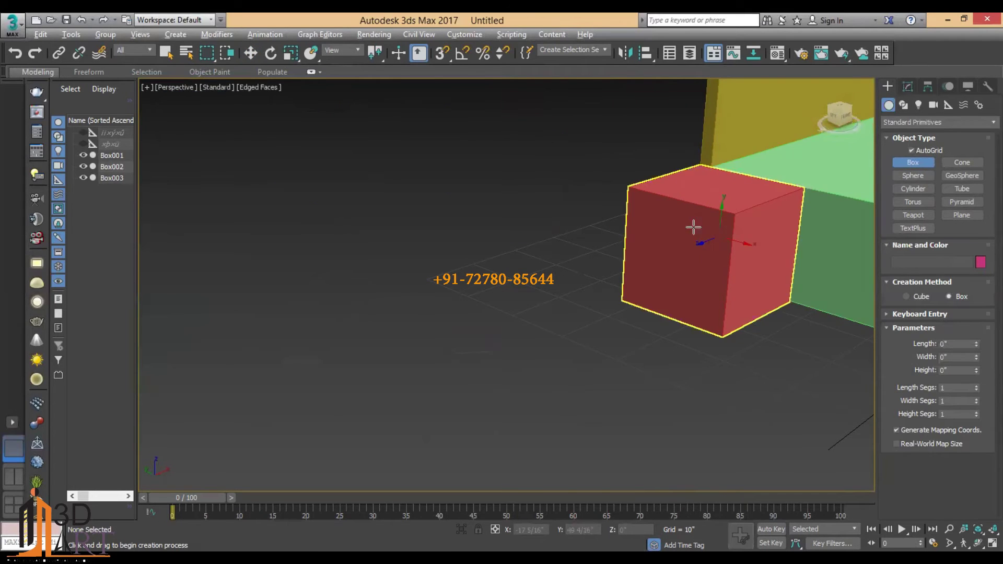
middle_click_drag(695, 224, 576, 172, "alt")
scroll(576, 173, "up", 2)
scroll(574, 165, "up", 1)
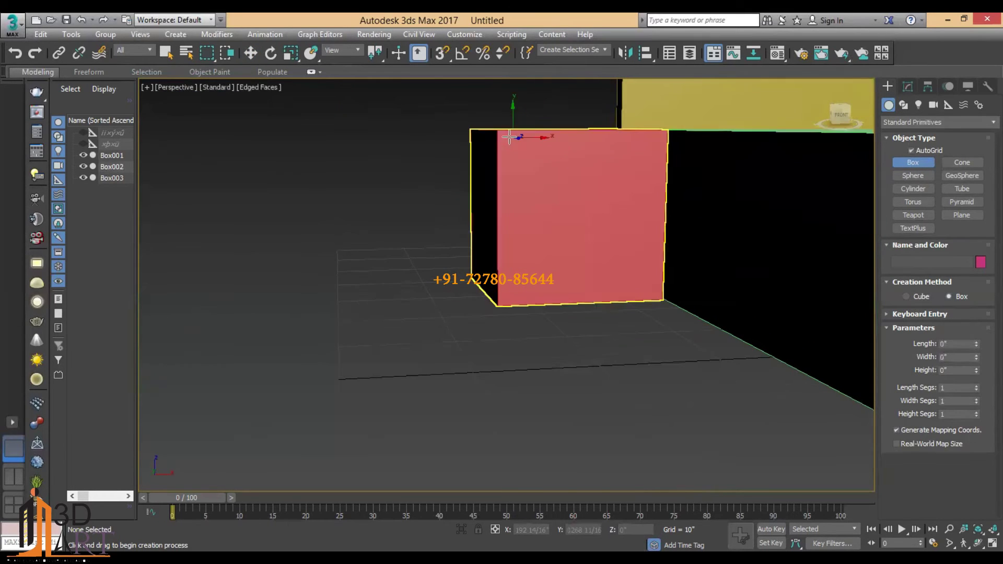
left_click_drag(503, 134, 662, 207)
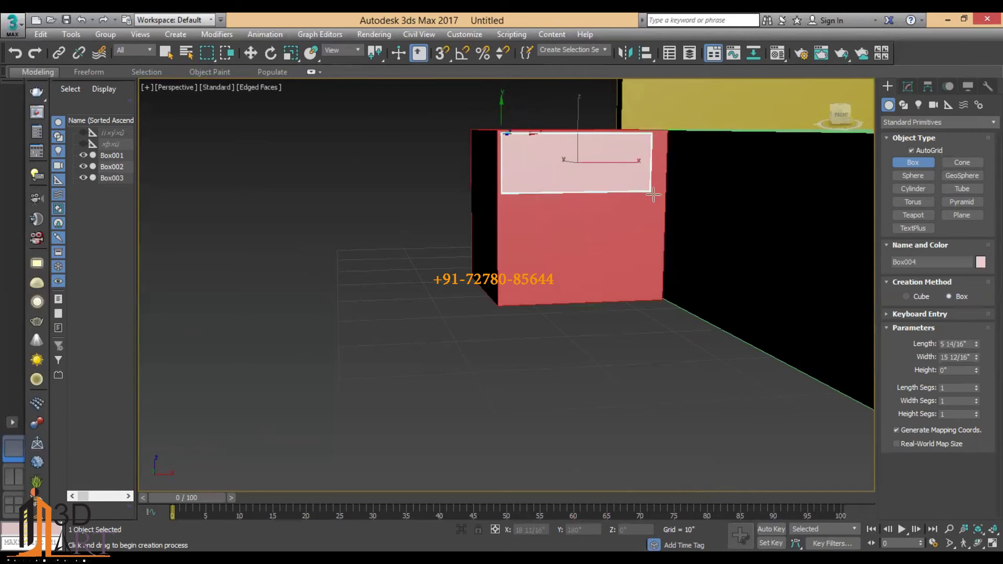
left_click(665, 251)
mouse_move(665, 250)
middle_mouse_down("alt")
mouse_move(768, 287)
mouse_move(653, 284)
middle_mouse_up("alt")
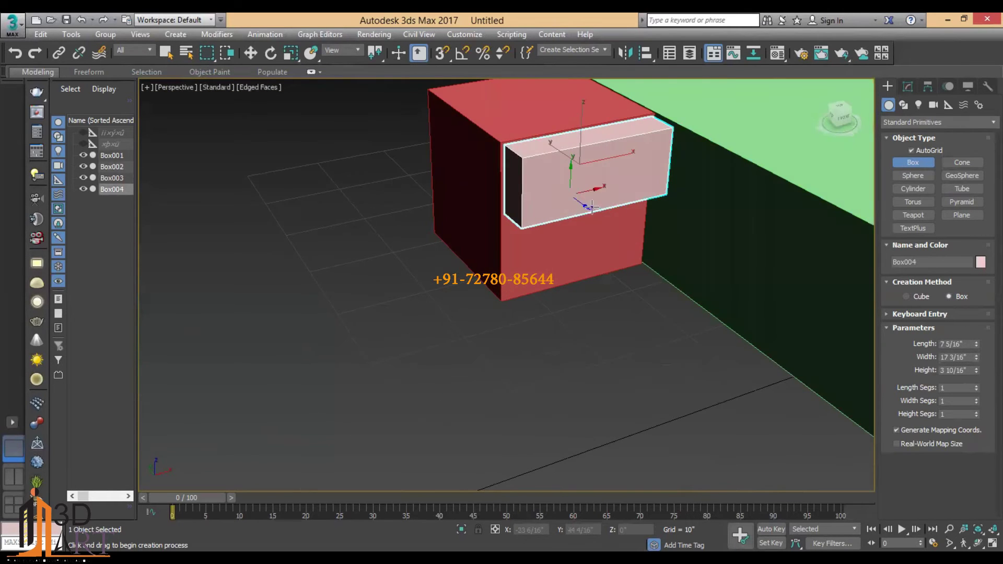
left_click_drag(575, 196, 596, 206)
- Draw a trial pink box on the floor
left_click_drag(293, 327, 549, 385)
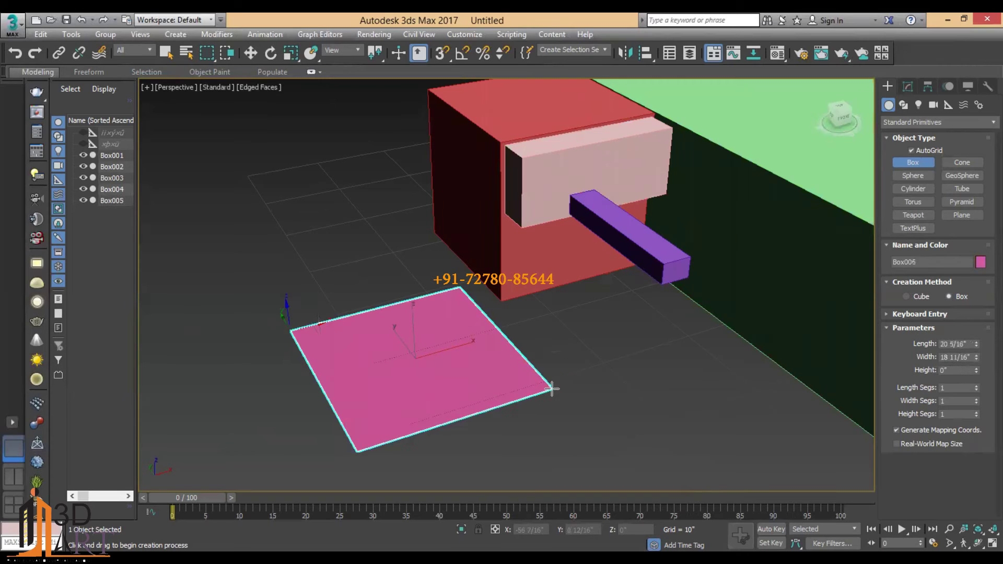
left_click(523, 271)
left_click(517, 248)
key("w")
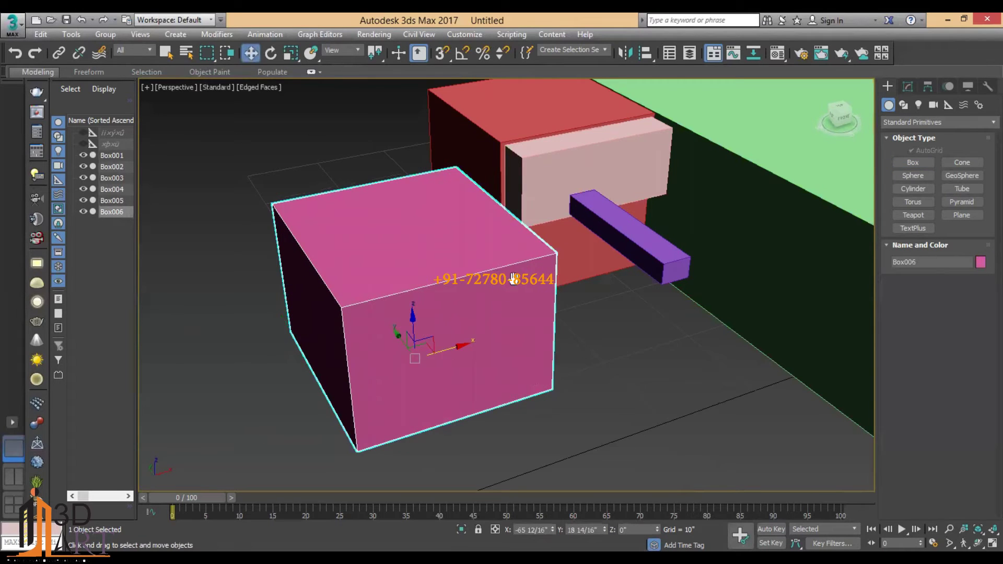
middle_click_drag(516, 248, 828, 209, "alt")
- Draw a box on top of the pink box, then delete it
left_click(909, 163)
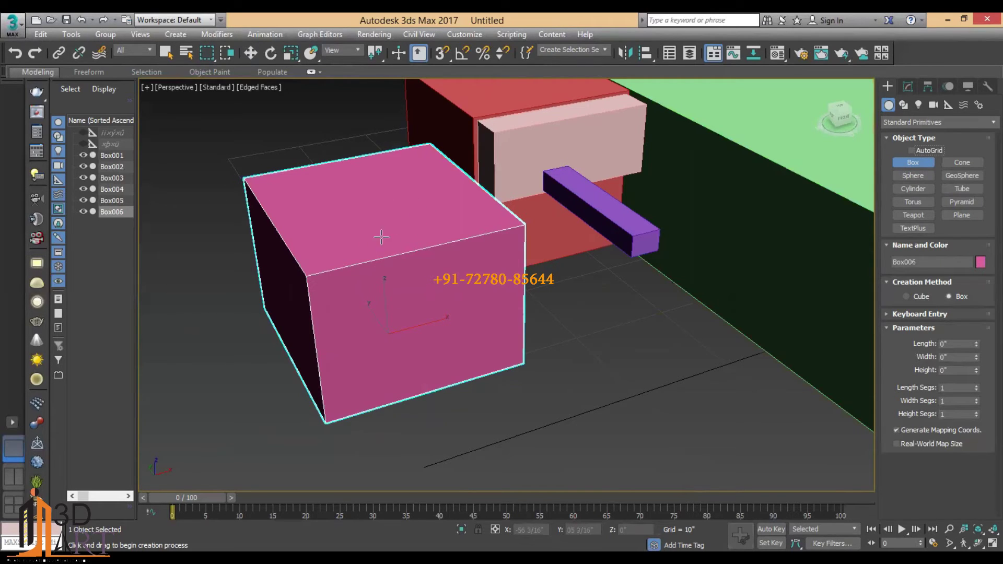
left_click_drag(345, 243, 482, 260)
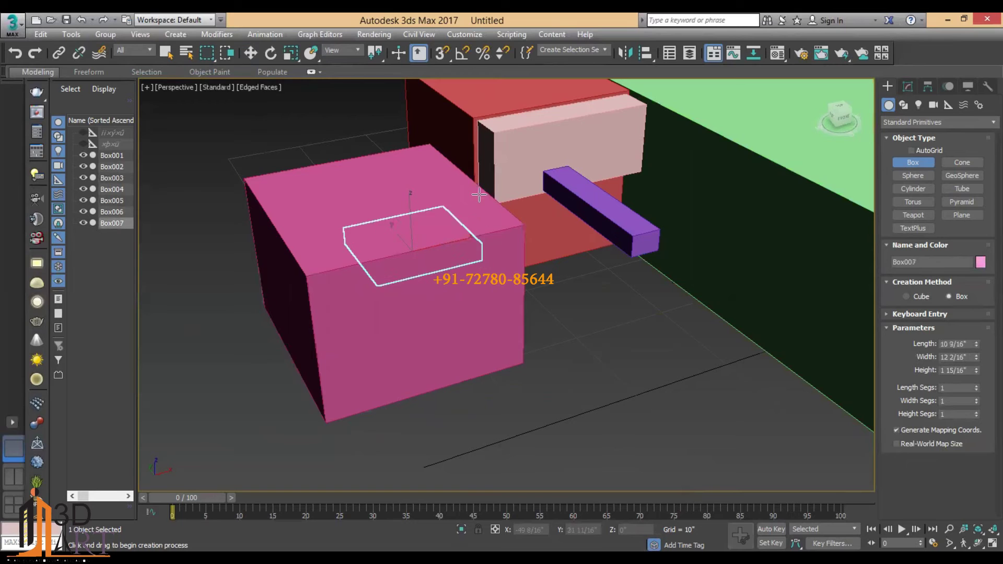
left_click(475, 122)
mouse_move(425, 242)
middle_mouse_down("alt")
mouse_move(565, 242)
mouse_move(550, 251)
mouse_move(426, 224)
mouse_move(433, 248)
middle_mouse_up("alt")
key("Delete")
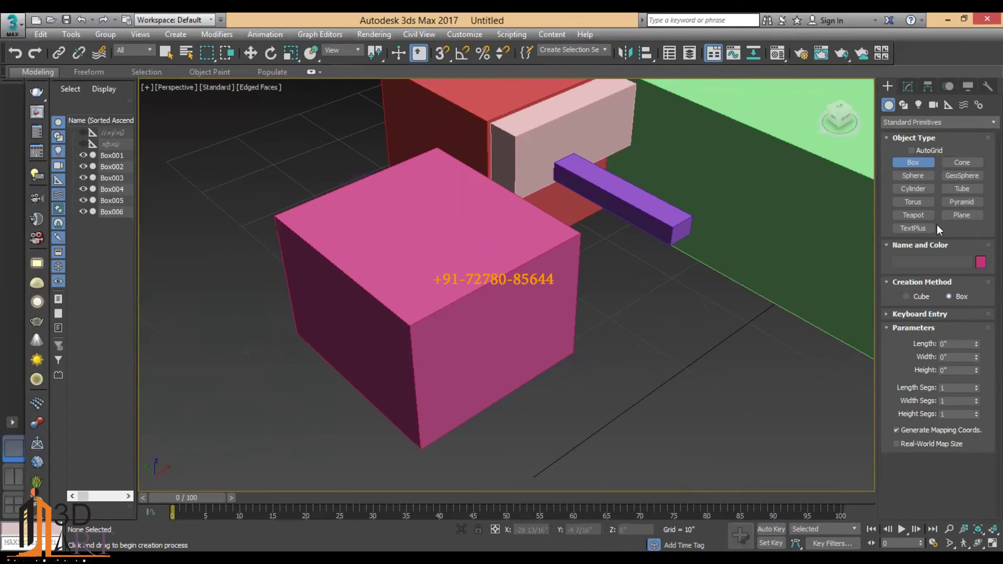
- With AutoGrid, draw a tall box on the pink box and small boxes by the purple bar
left_click(910, 151)
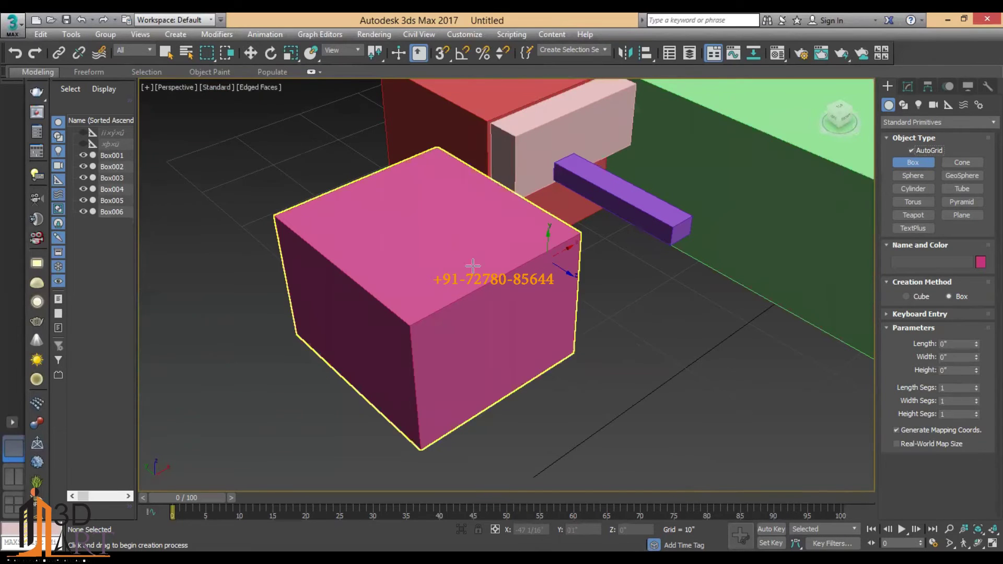
left_click_drag(442, 242, 504, 313)
left_click_drag(493, 179, 551, 209)
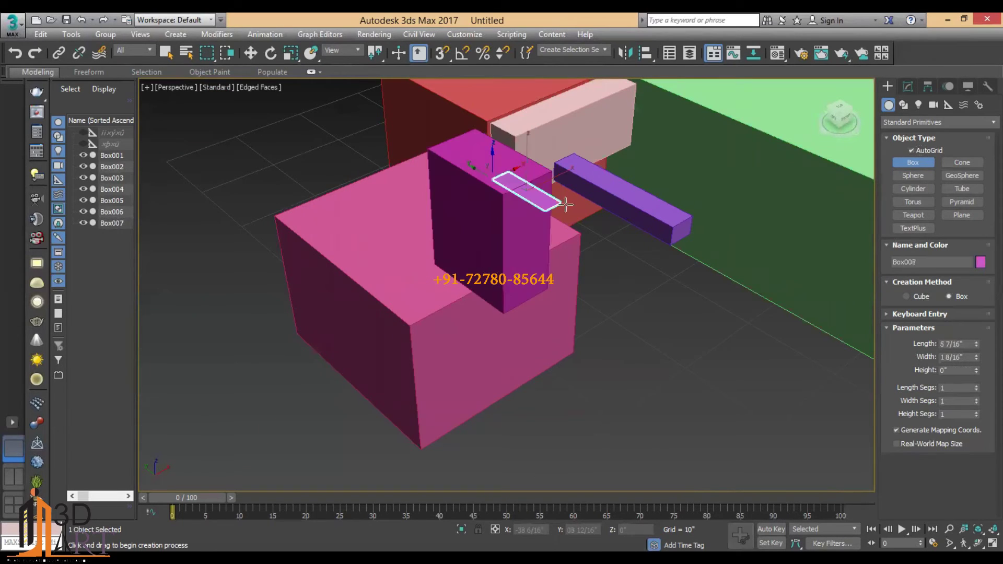
left_click(549, 167)
left_click_drag(538, 155, 577, 171)
left_click(577, 148)
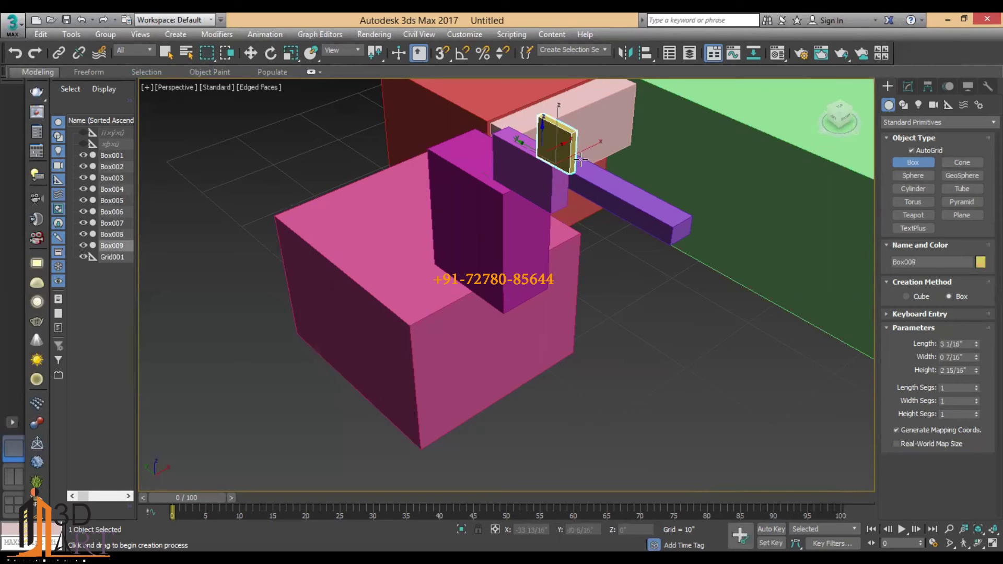
key("w")
middle_click_drag(591, 261, 569, 349, "alt")
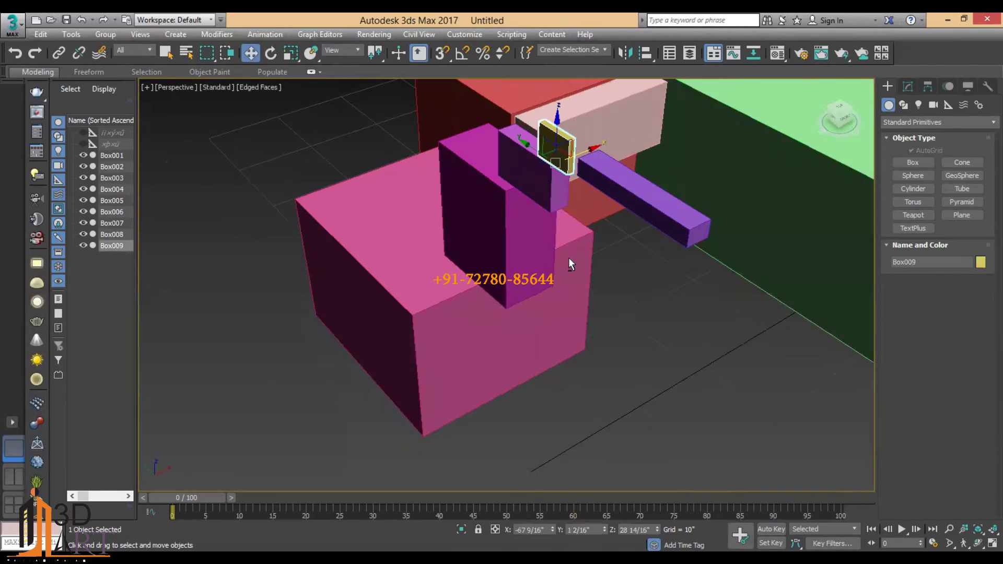
- Delete the pink test boxes and select the purple handle bar
left_click_drag(601, 459, 555, 374)
left_click_drag(434, 128, 433, 125)
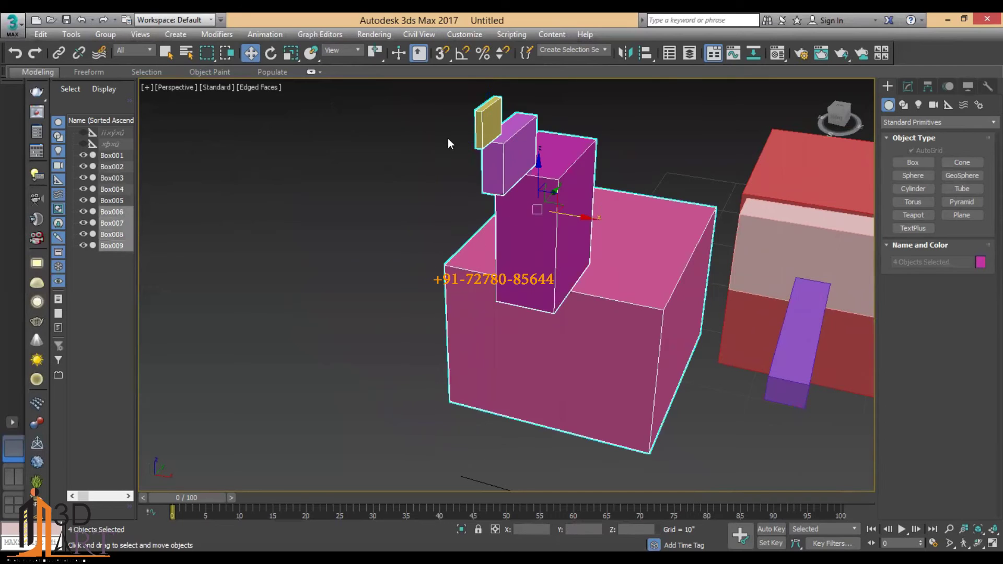
key("Delete")
left_click(806, 337)
middle_click_drag(806, 337, 676, 325)
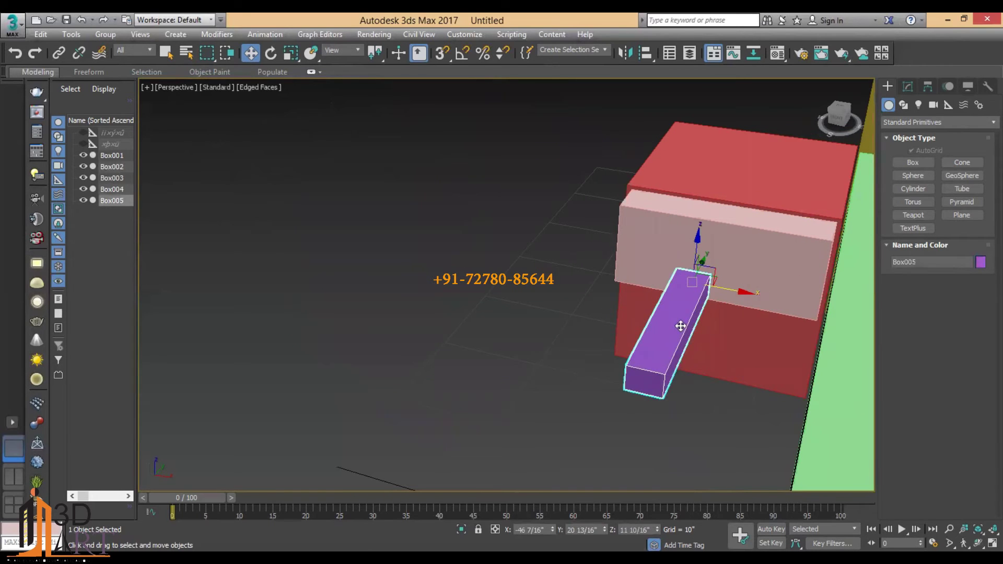
- Delete the purple handle bar and shorten the drawer front's length slightly
key("Delete")
left_click(680, 291)
middle_click_drag(698, 261, 768, 276, "alt")
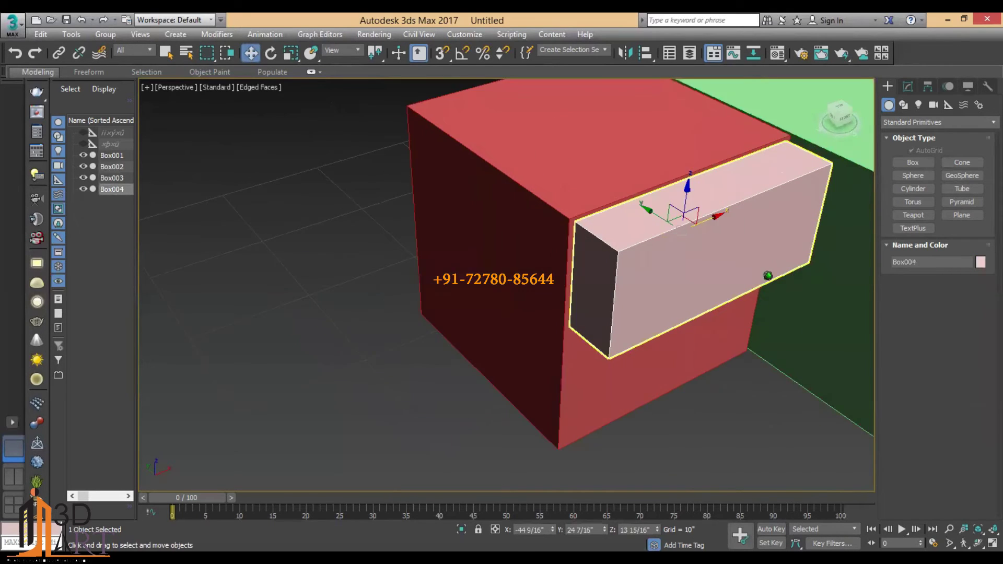
scroll(768, 276, "up", 3)
key("r")
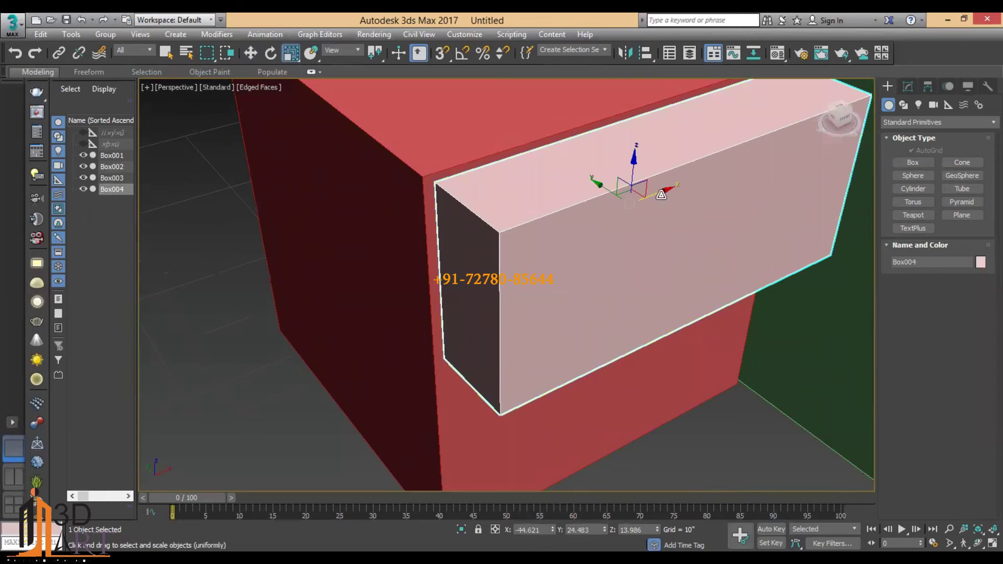
left_click(908, 87)
left_click(976, 271)
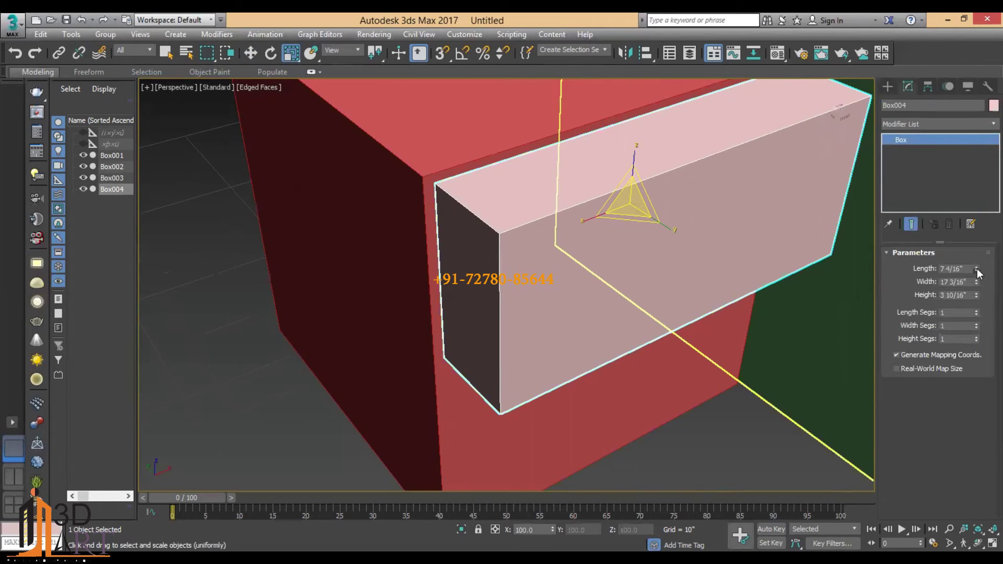
- In Front view, make the drawer panel 17 8/16" wide and 0 3/16" thick
key("alt+w")
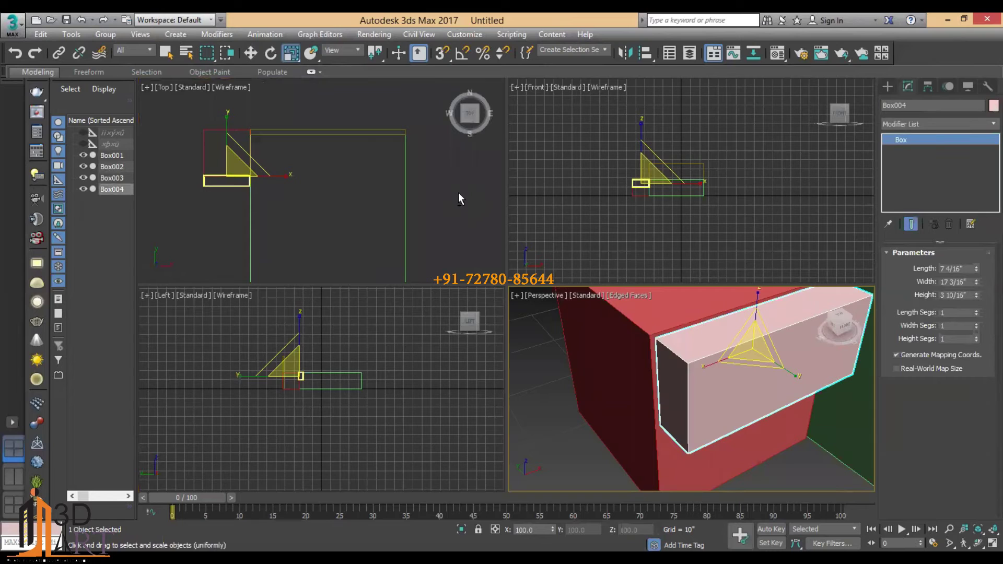
key("alt+w")
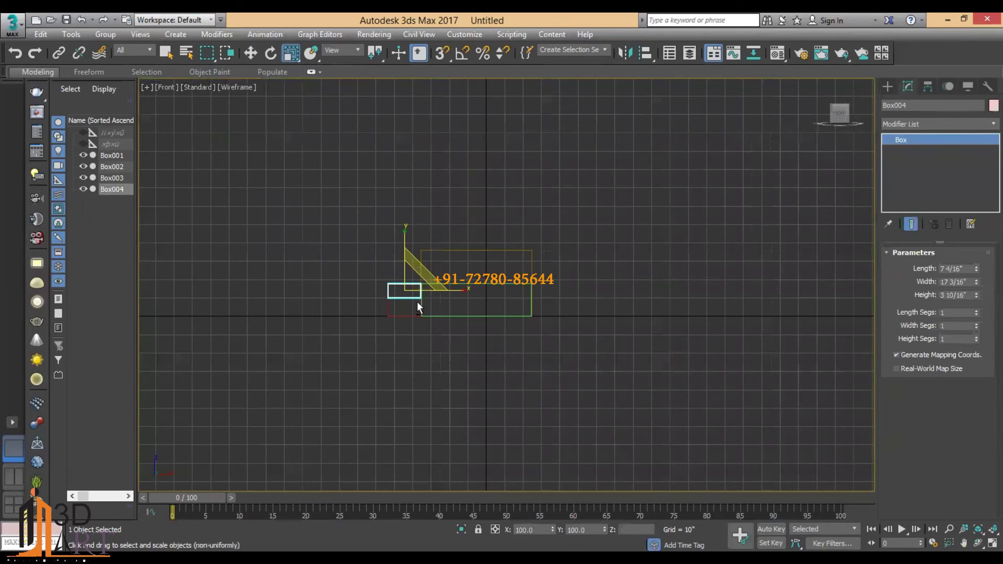
scroll(407, 301, "up", 3)
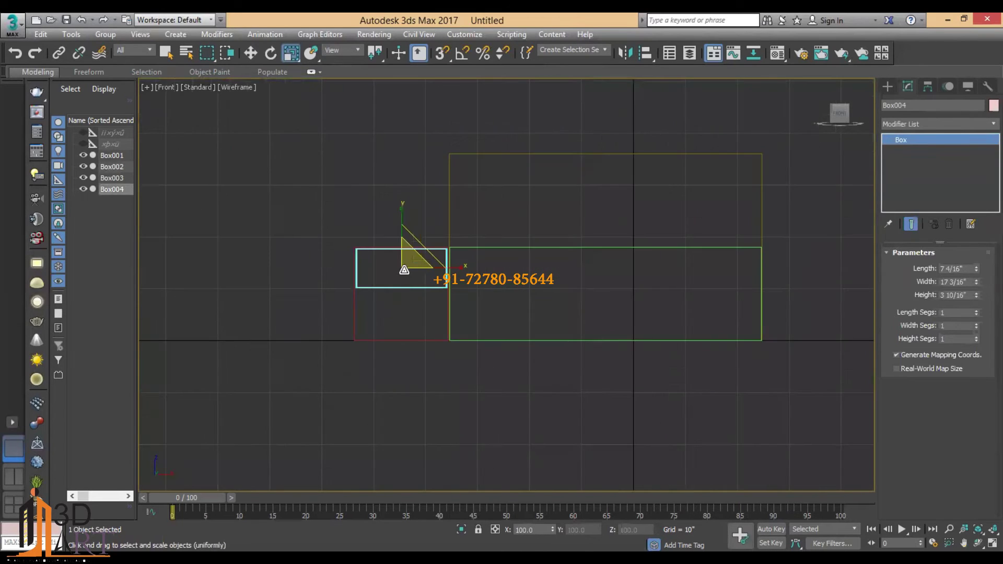
scroll(405, 293, "up", 3)
scroll(407, 269, "up", 1)
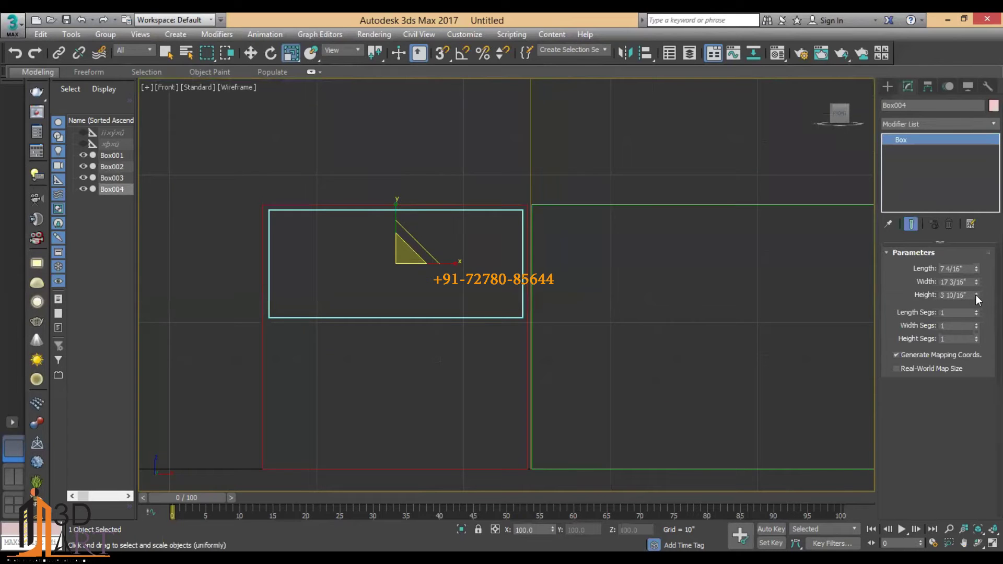
left_click_drag(976, 295, 976, 305)
left_click(975, 284)
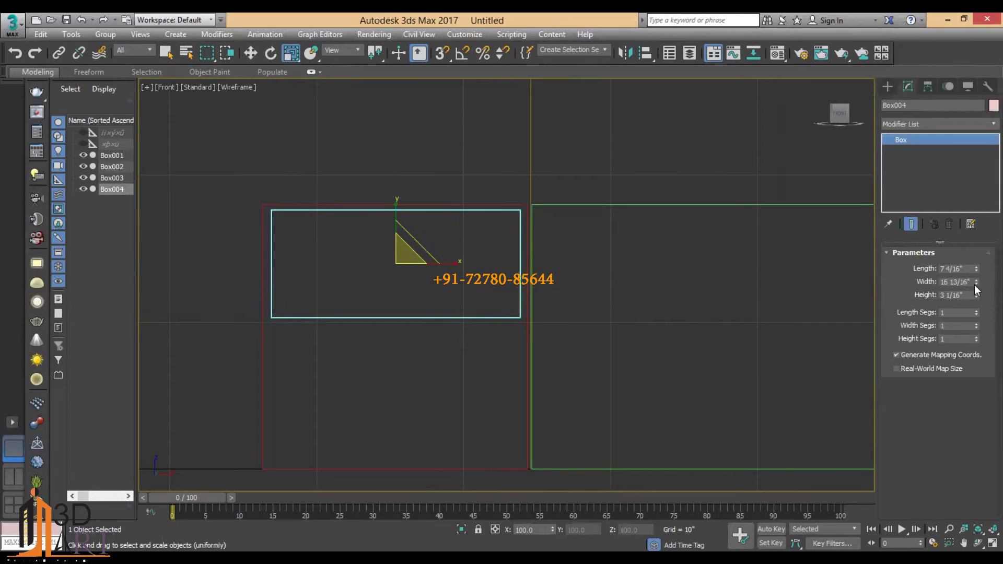
left_click(974, 280)
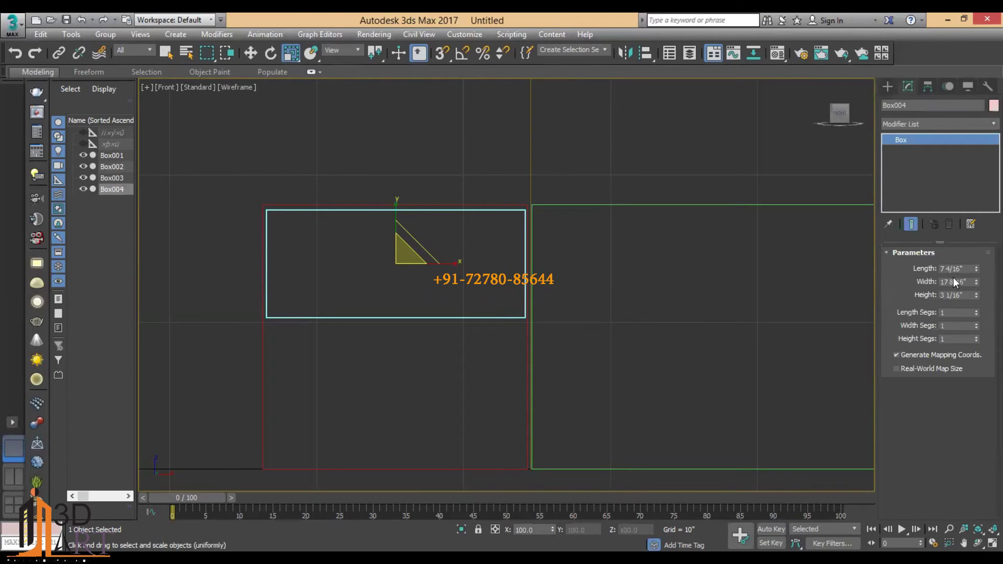
key("alt+w")
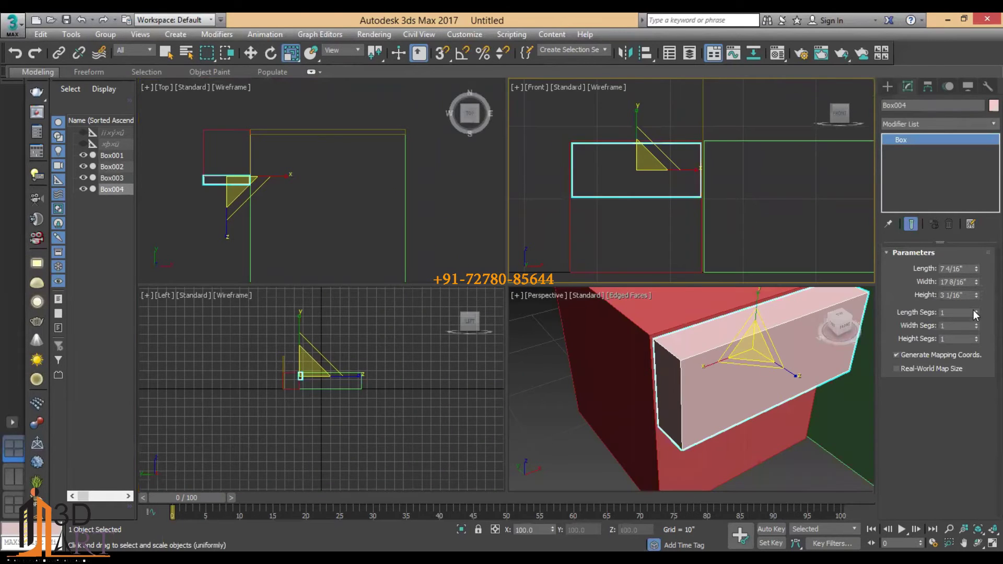
left_click_drag(977, 296, 992, 353)
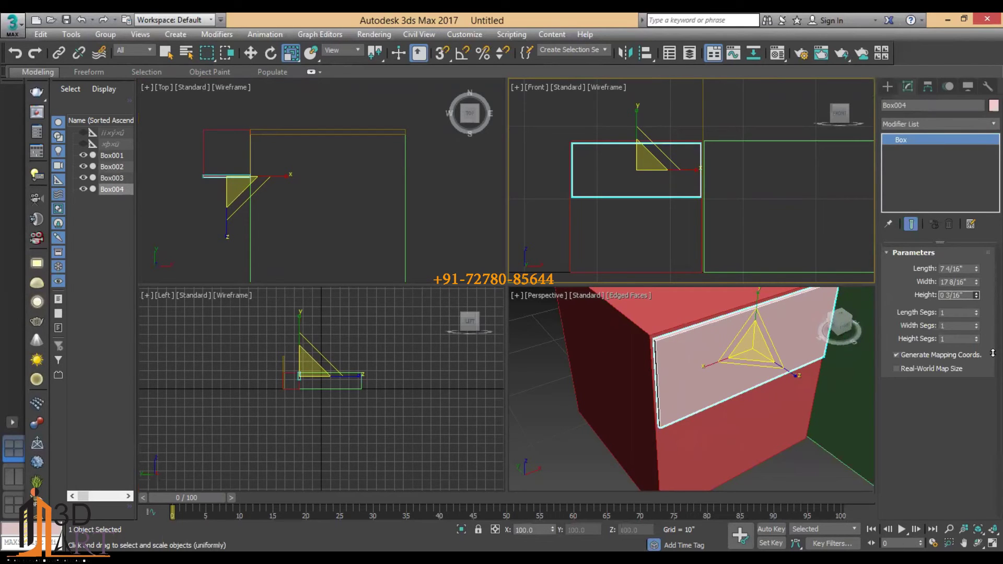
key("alt+w")
key("alt+w")
key("alt+w")
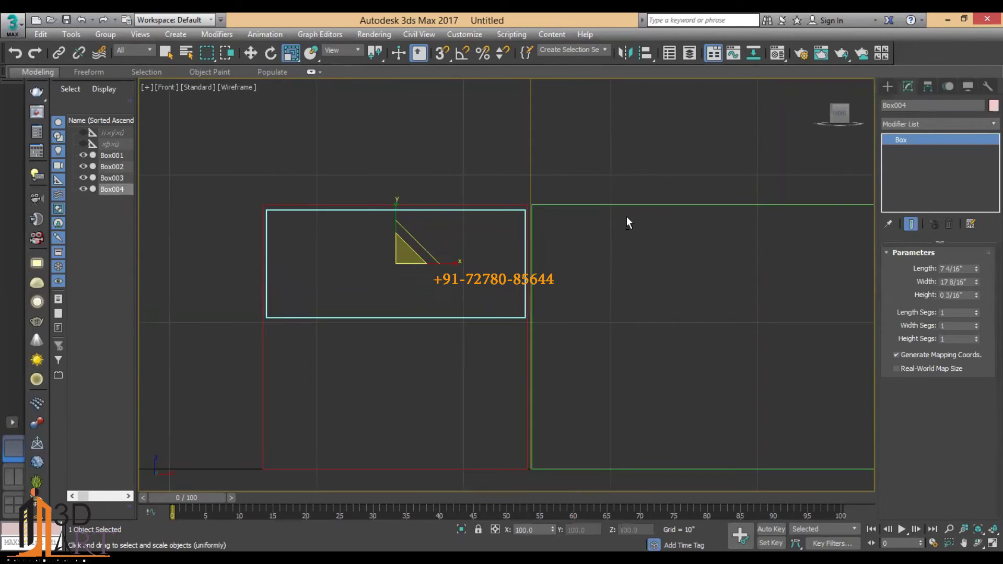
- Shift-drag the drawer panel downward to create a copy, Box005, stacked with the first
key("w")
middle_click_drag(432, 253, 488, 215)
left_click_drag(454, 194, 459, 309)
left_click(490, 340)
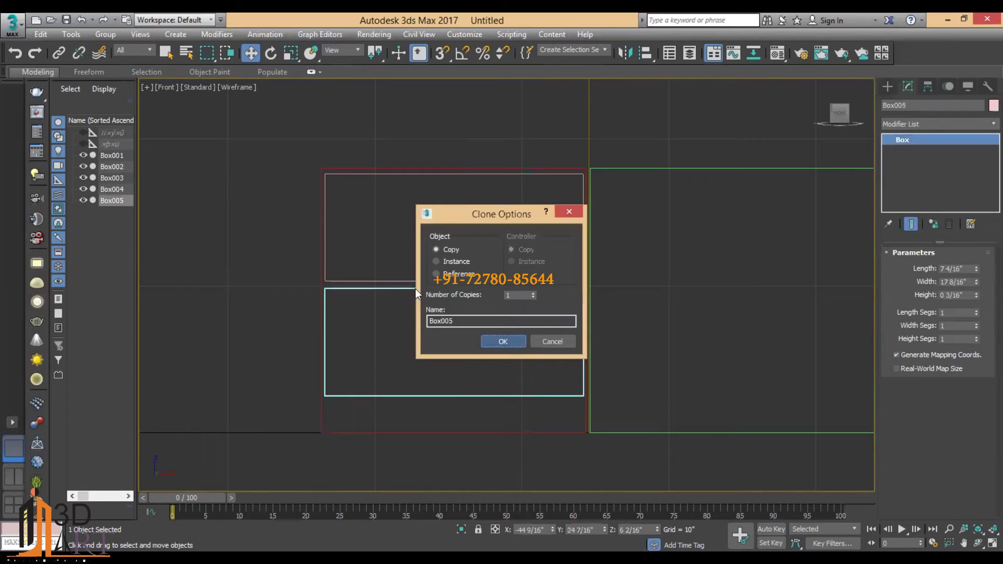
left_click(412, 281, "ctrl")
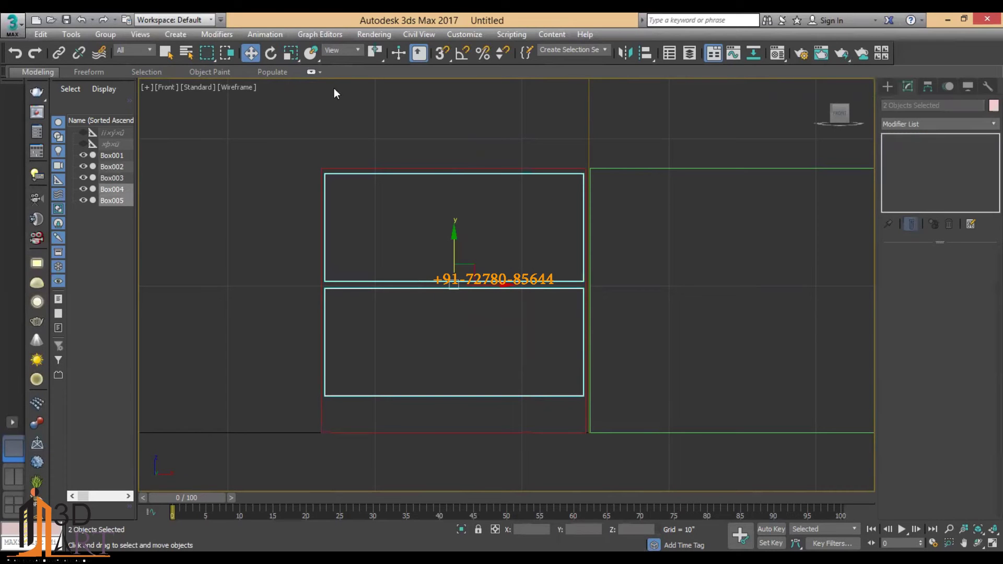
key("alt+w")
key("alt+w")
scroll(732, 235, "down", 5)
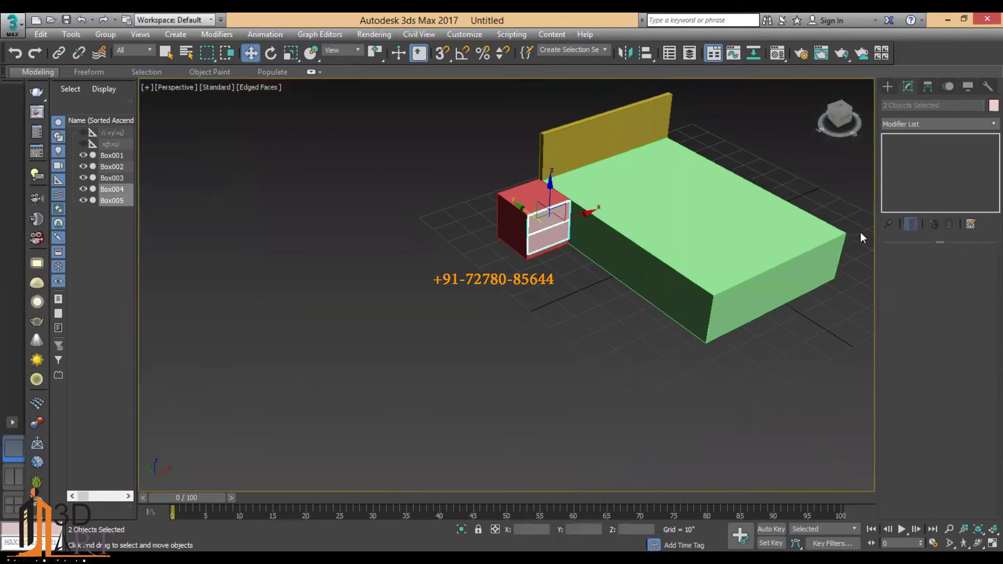
left_click(887, 88)
left_click(913, 163)
left_click_drag(405, 336, 519, 358)
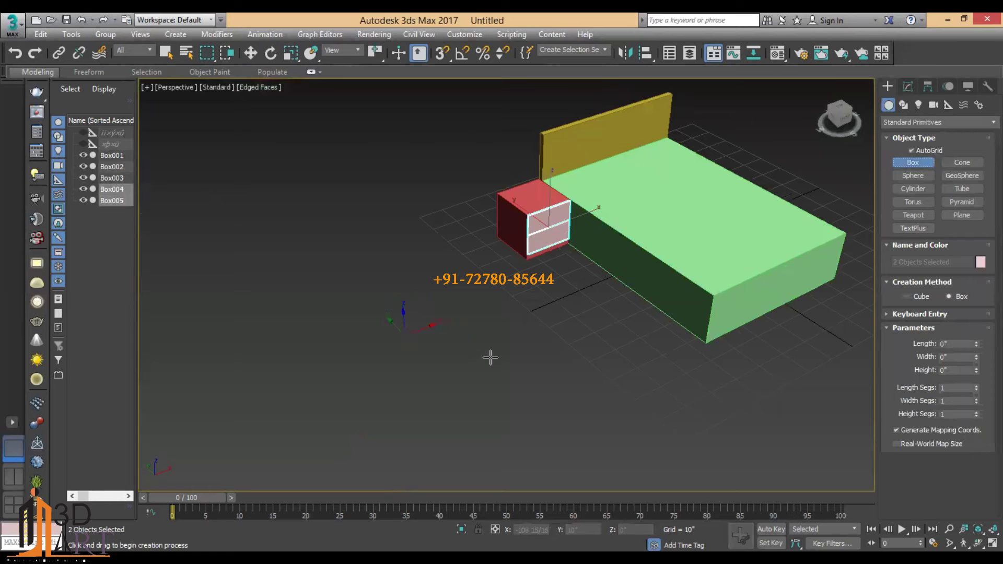
left_click(753, 338)
left_click_drag(975, 344, 977, 369)
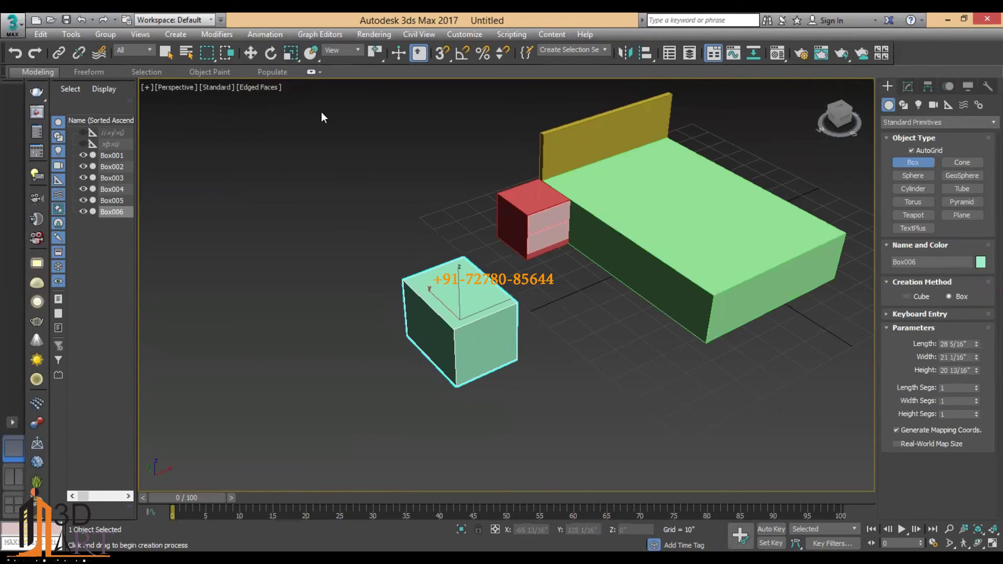
key("r")
mouse_move(460, 340)
left_mouse_down()
mouse_move(477, 312)
mouse_move(474, 285)
left_mouse_up()
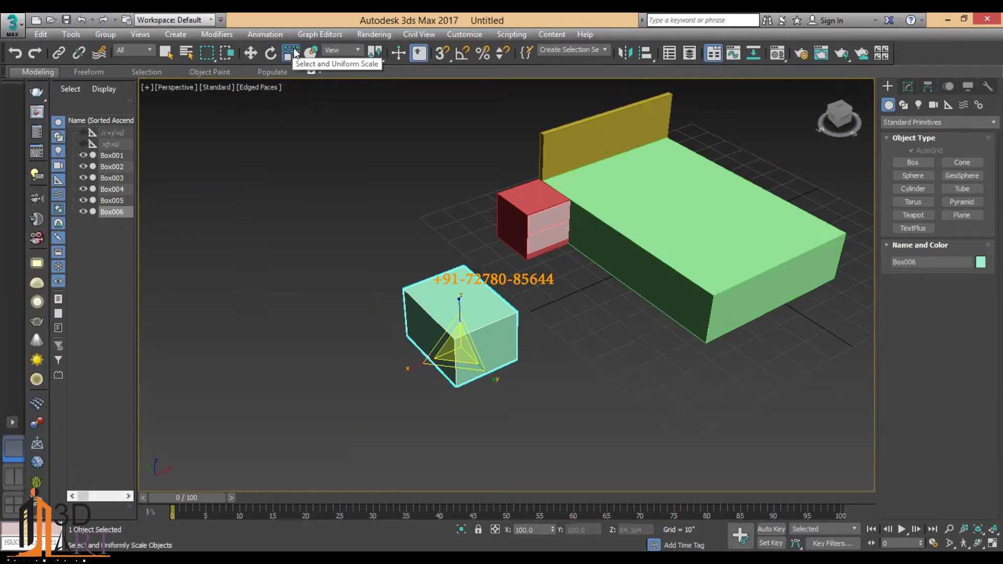
key("r")
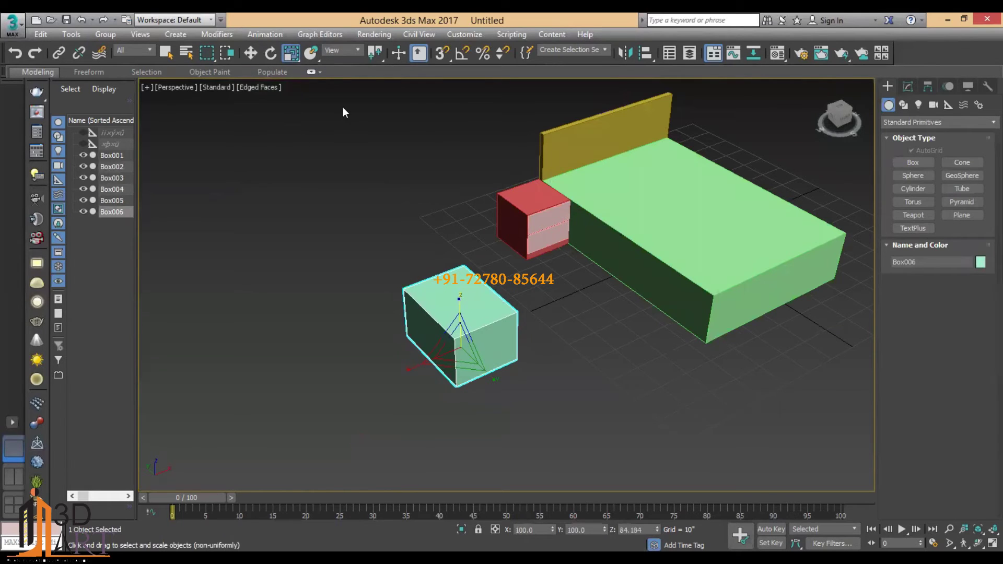
left_click_drag(460, 314, 464, 268)
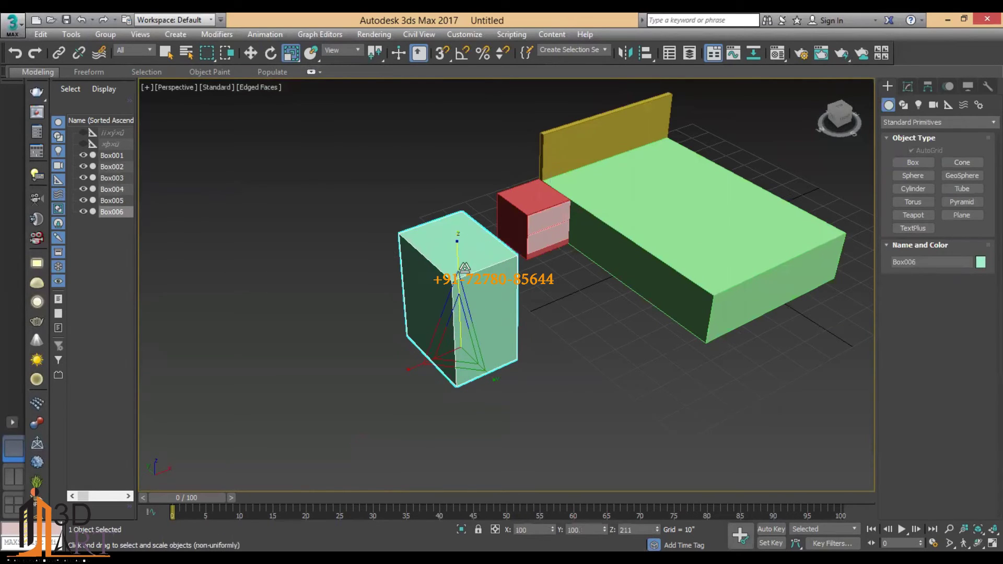
left_click(908, 87)
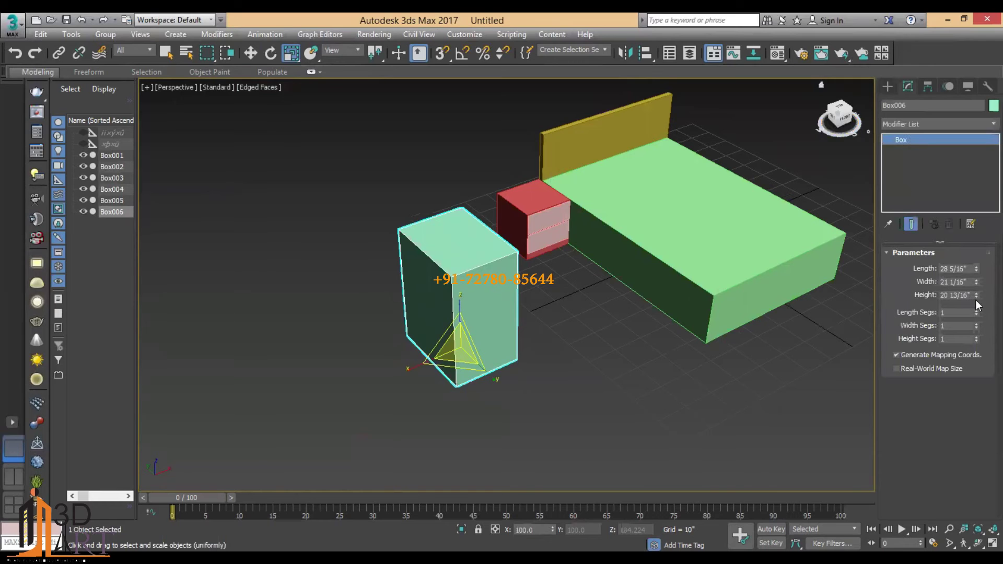
left_click(888, 86)
left_click(909, 163)
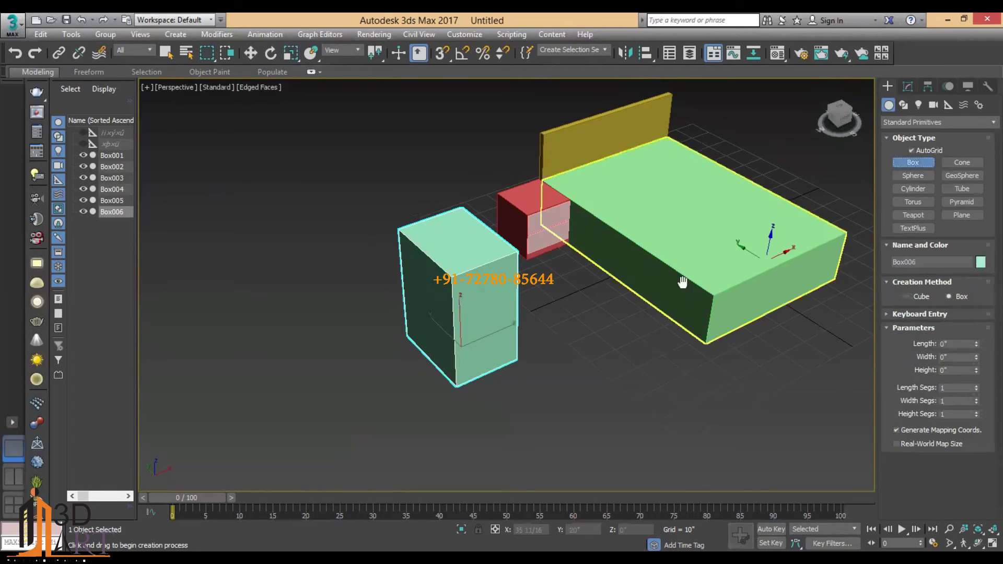
middle_click_drag(615, 401, 545, 343)
left_click_drag(545, 345, 631, 361)
left_click(632, 282)
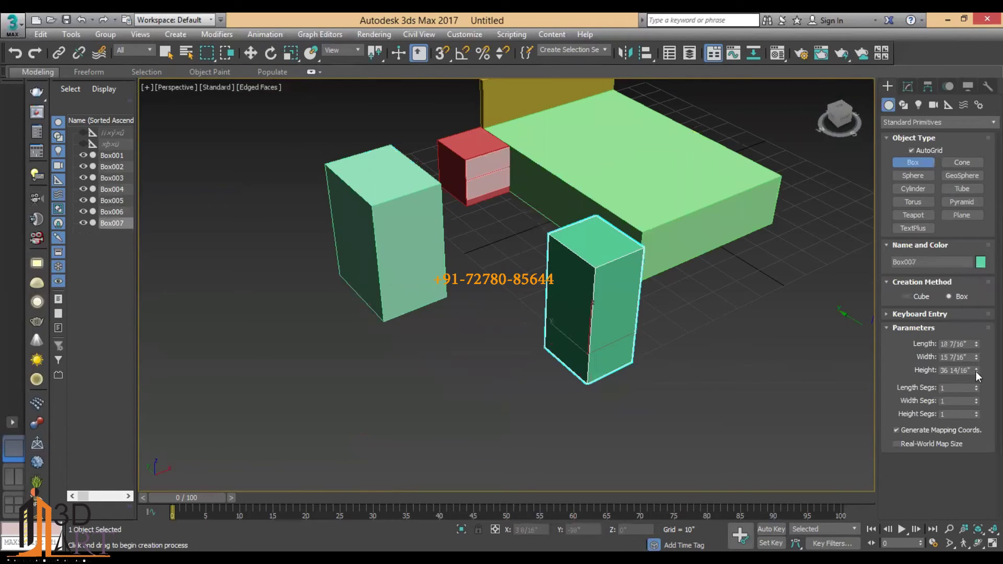
double_click(949, 370)
type("20")
key("Return")
middle_click_drag(582, 340, 561, 380)
scroll(561, 380, "down", 4)
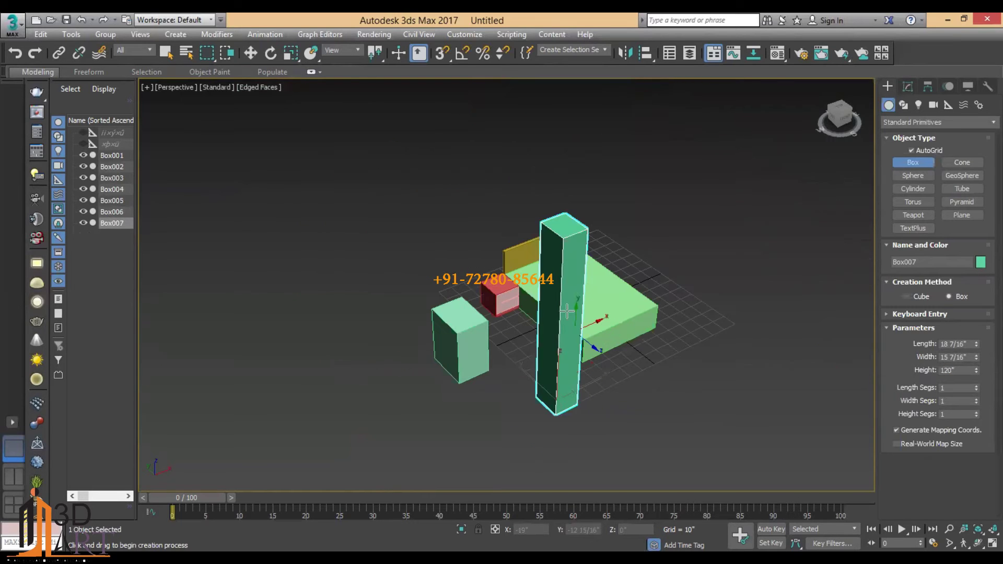
left_click(906, 88)
key("r")
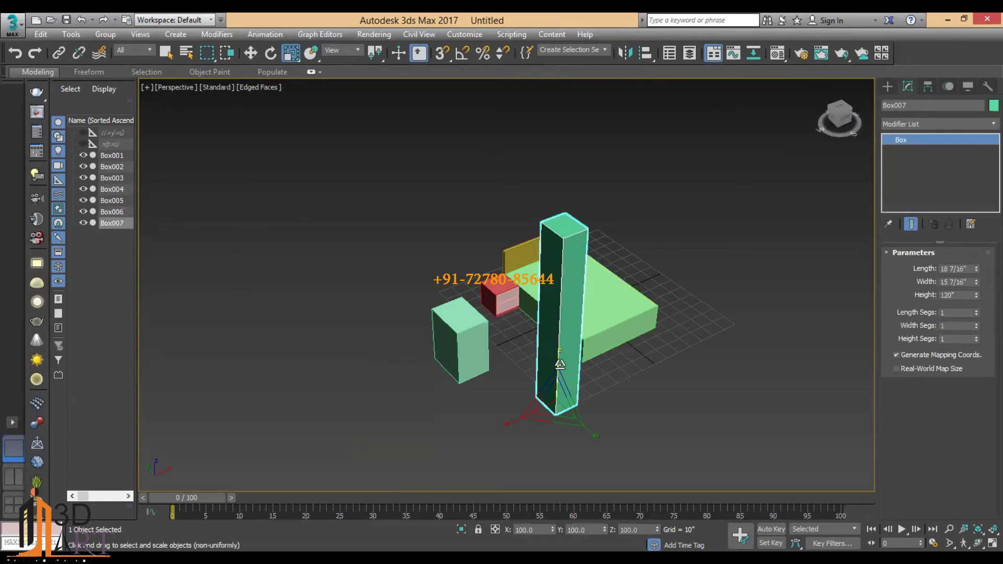
left_click_drag(560, 363, 570, 486)
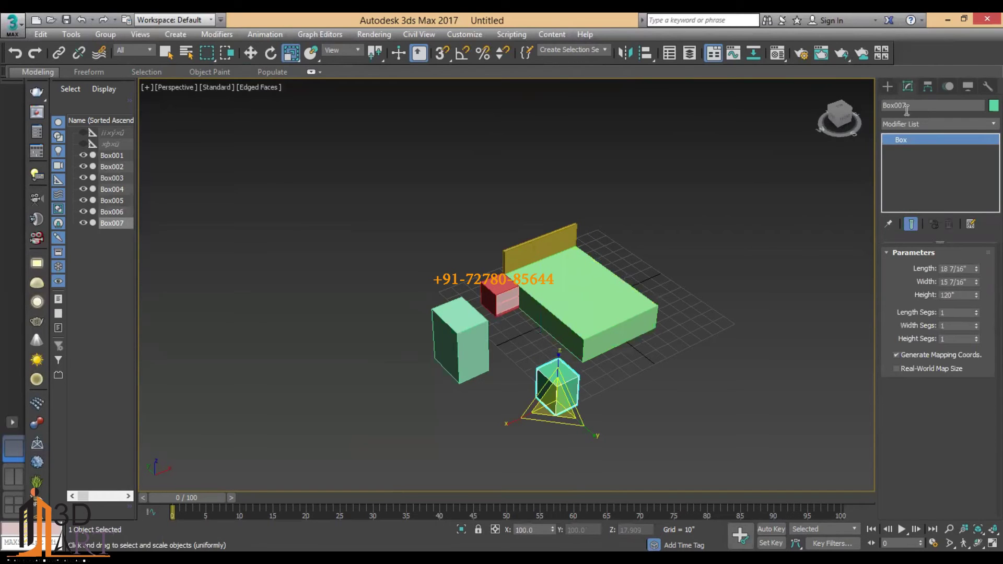
left_click_drag(977, 296, 977, 302)
- Delete the leftover test column and the other test box
key("Delete")
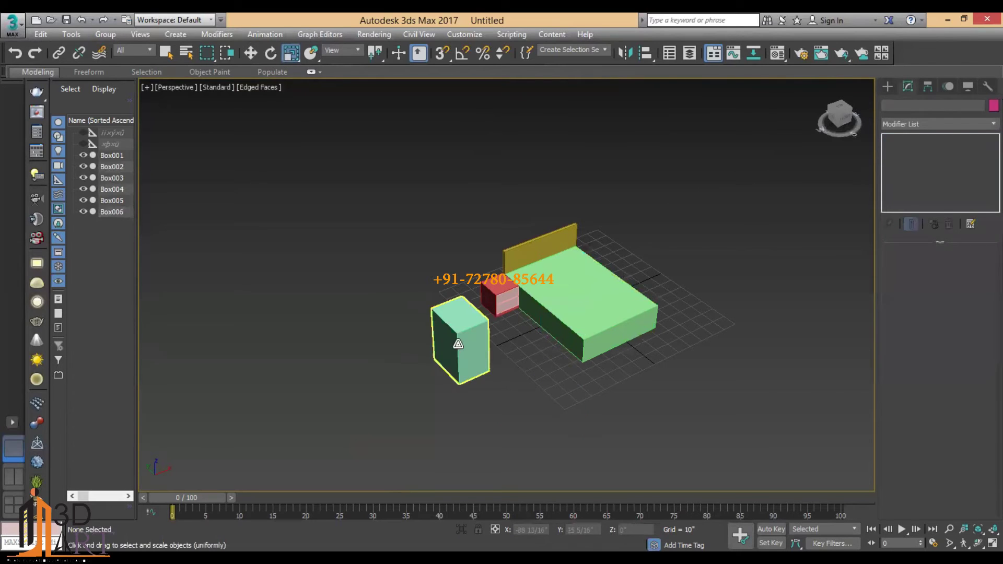
left_click(460, 340)
key("Delete")
key("alt+w")
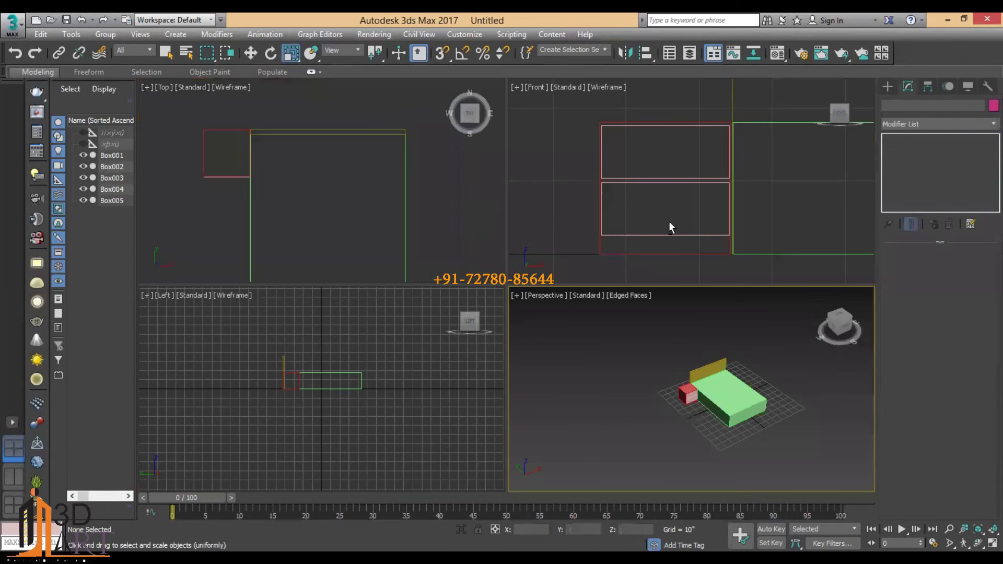
key("alt+w")
- Scale both drawer panels taller and nudge the lower panel up slightly
left_click(460, 266)
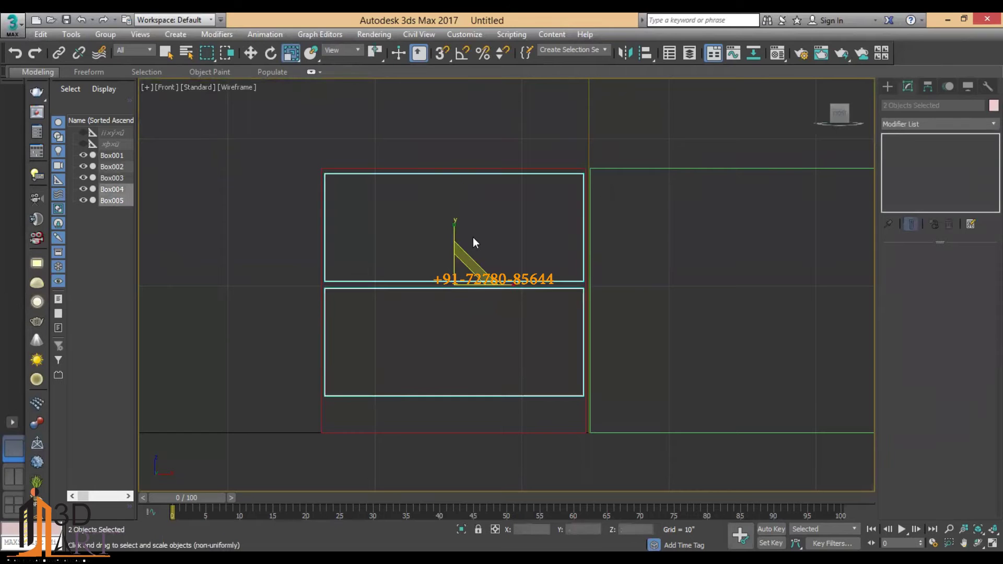
left_click_drag(456, 227, 455, 249)
key("w")
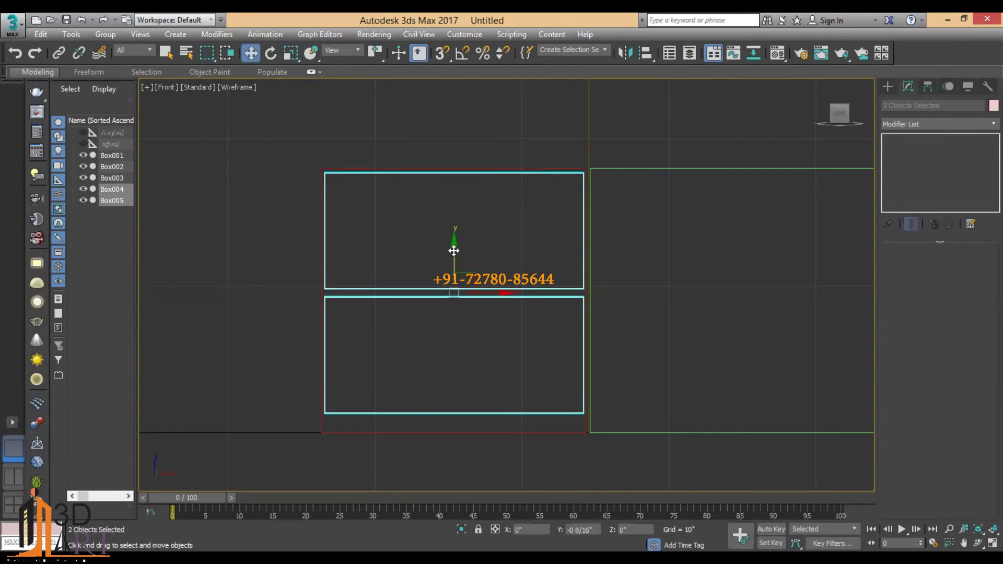
left_click(446, 296)
scroll(446, 295, "up", 2)
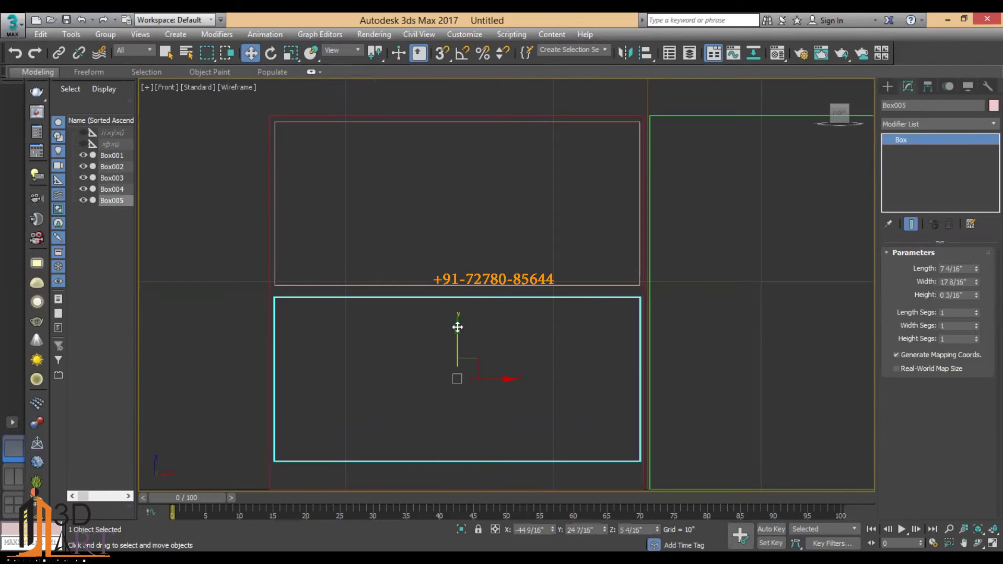
left_click_drag(457, 331, 457, 323)
left_click(648, 344)
middle_click_drag(653, 345, 598, 328)
scroll(598, 328, "down", 2)
- Orbit close to the side table, select its body, and undo an accidental drag onto the bed
key("p")
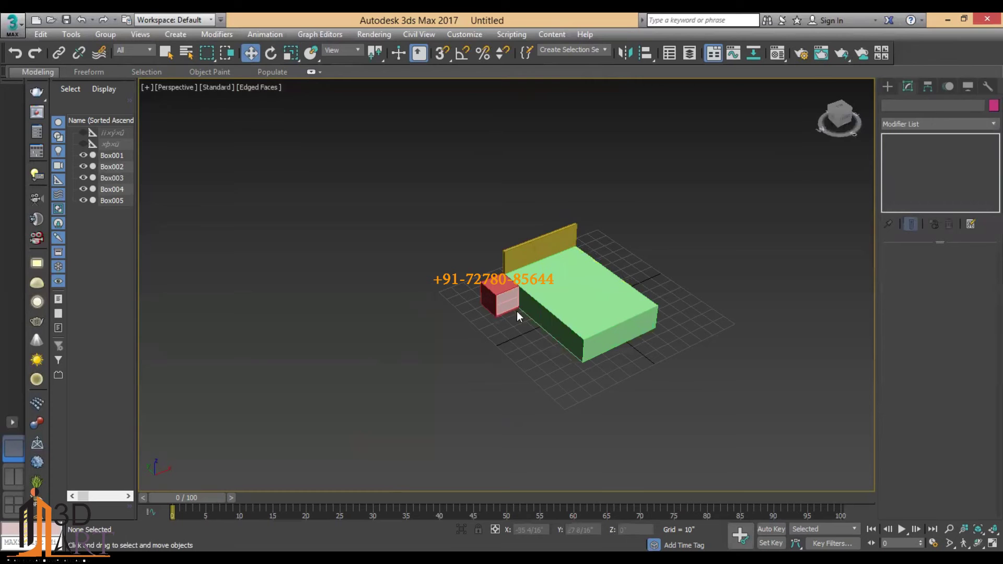
middle_click_drag(553, 291, 554, 272, "alt")
scroll(472, 320, "up", 3)
mouse_move(472, 319)
middle_mouse_down("alt")
mouse_move(460, 269)
mouse_move(460, 280)
middle_mouse_up("alt")
scroll(474, 244, "up", 4)
middle_click_drag(475, 244, 465, 217, "alt")
left_click(467, 214)
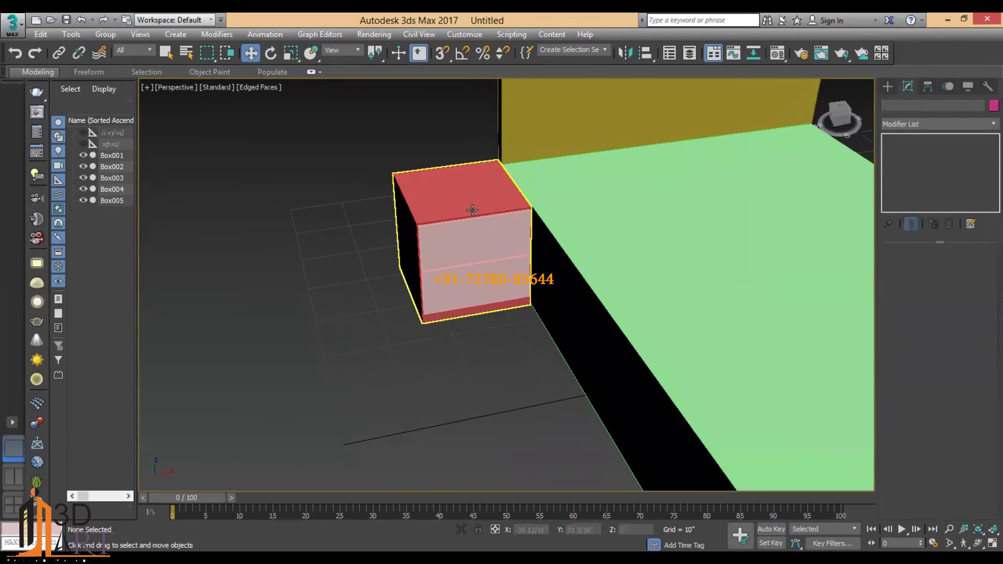
left_click(448, 194)
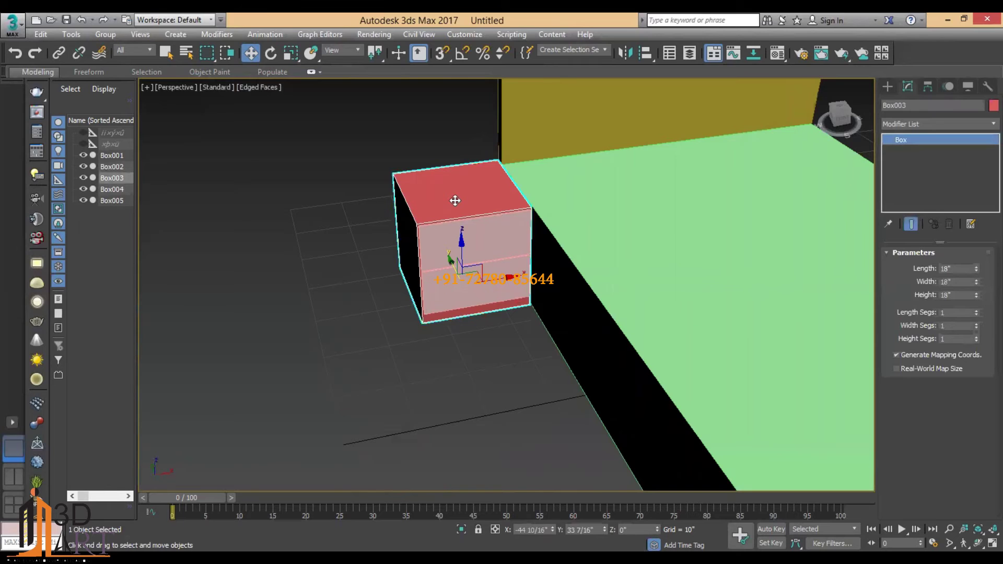
left_click_drag(514, 277, 819, 244)
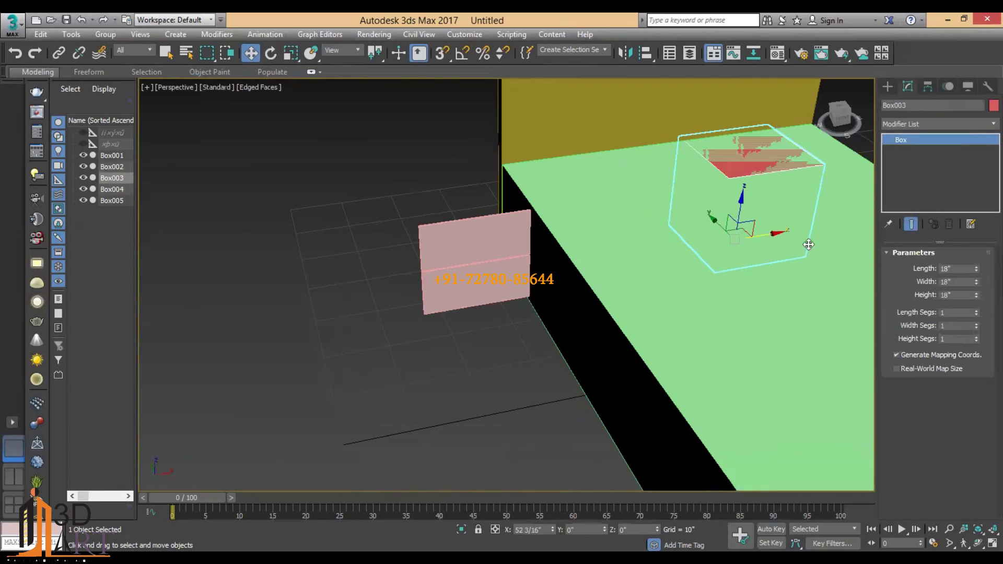
key("ctrl+z")
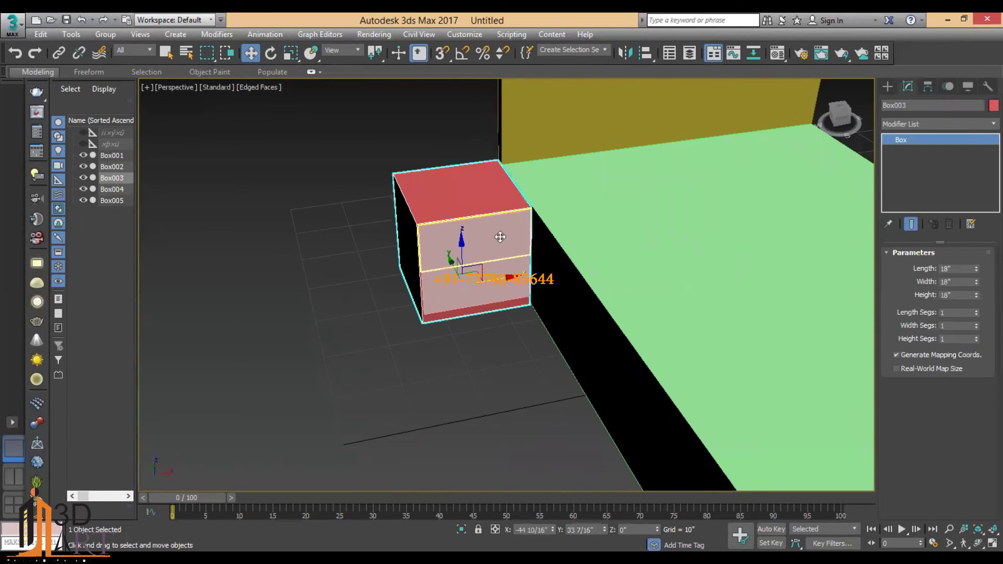
- Gather the three side-table pieces into a selection and undo an accidental move left
left_click(497, 270, "ctrl")
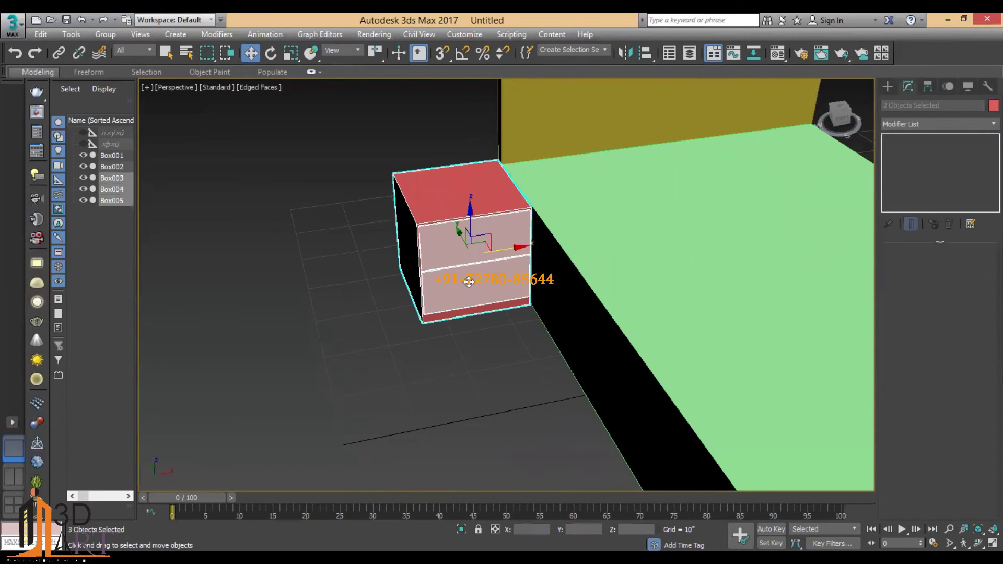
left_click(435, 229)
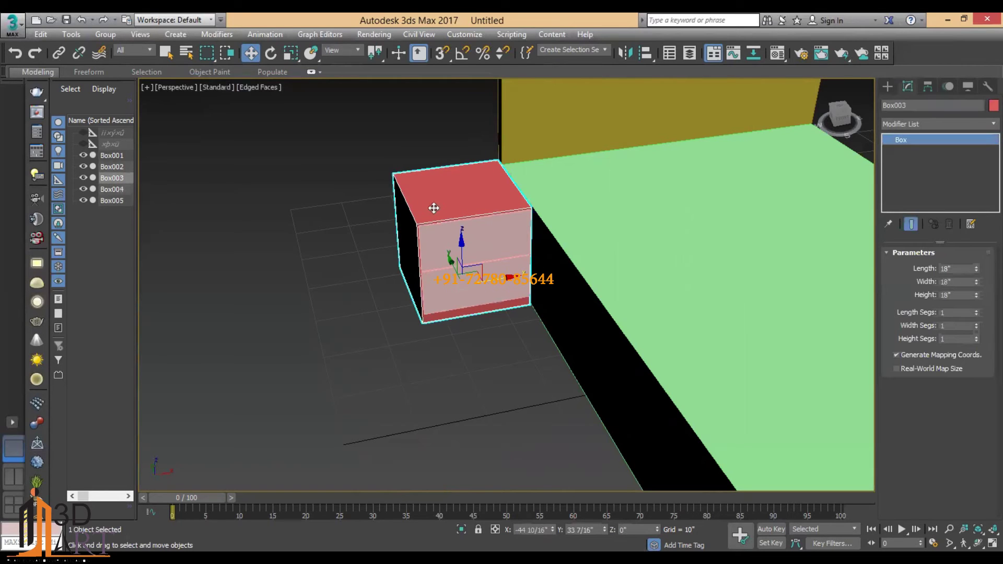
left_click(445, 231, "ctrl")
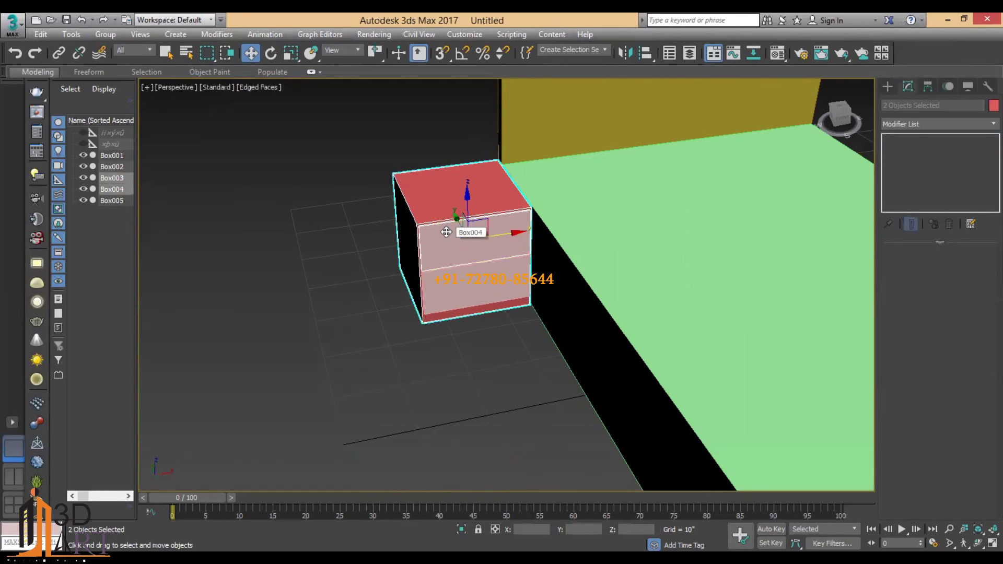
left_click(462, 290, "ctrl")
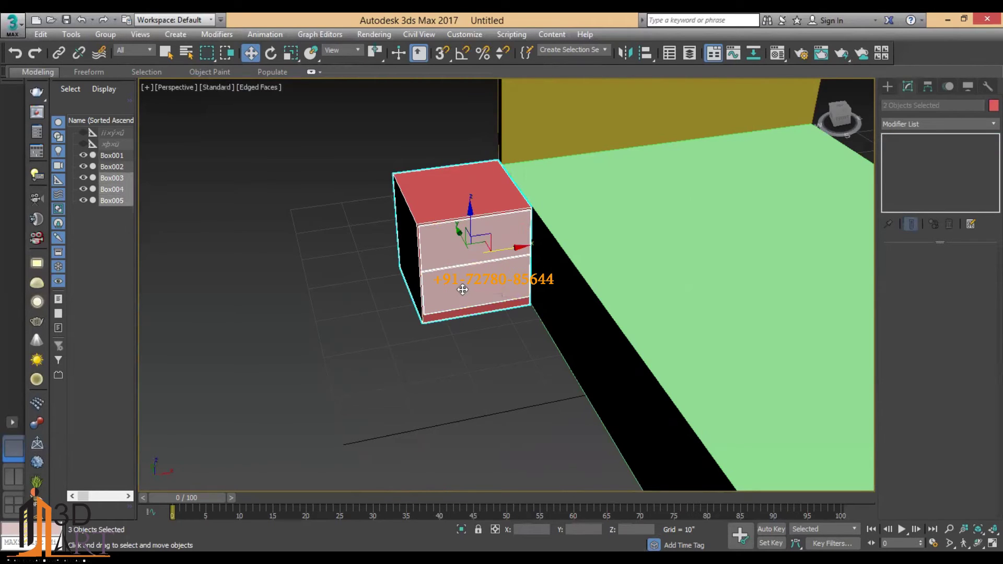
left_click_drag(510, 246, 411, 263)
key("ctrl+z")
- Reselect the top drawer front, cabinet top and lower drawer (Box003–Box005) together
left_click(443, 344)
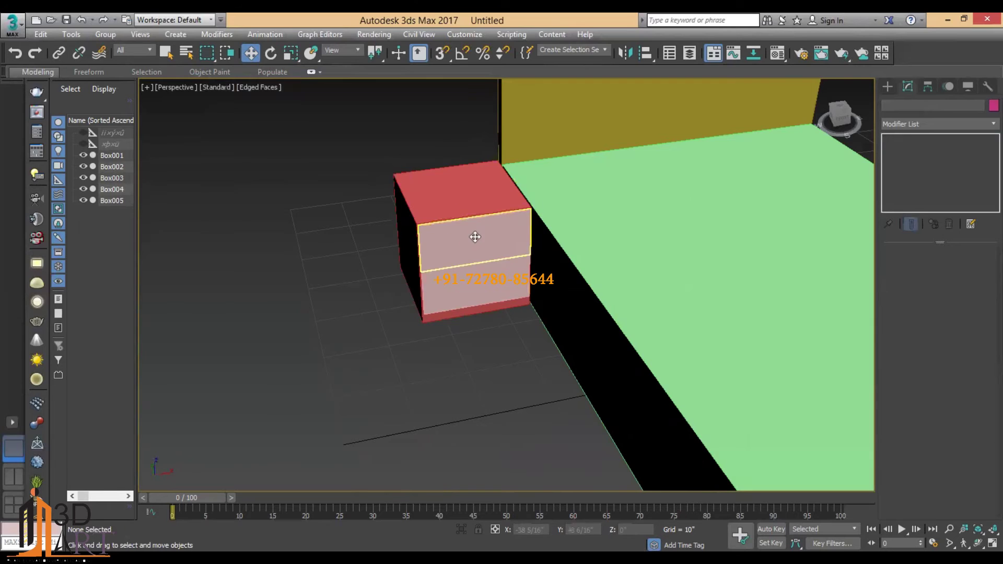
left_click(475, 237)
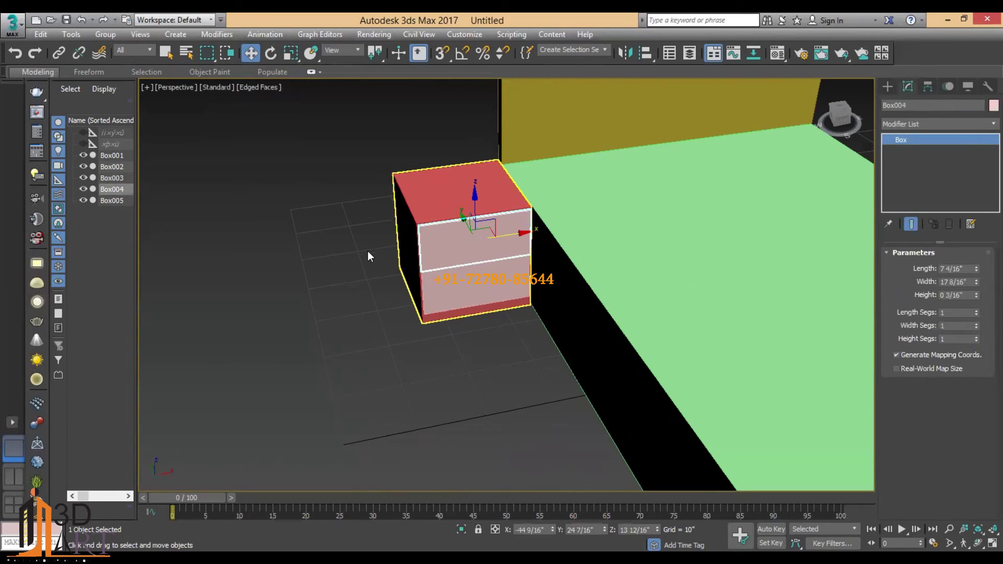
left_click(424, 205, "ctrl")
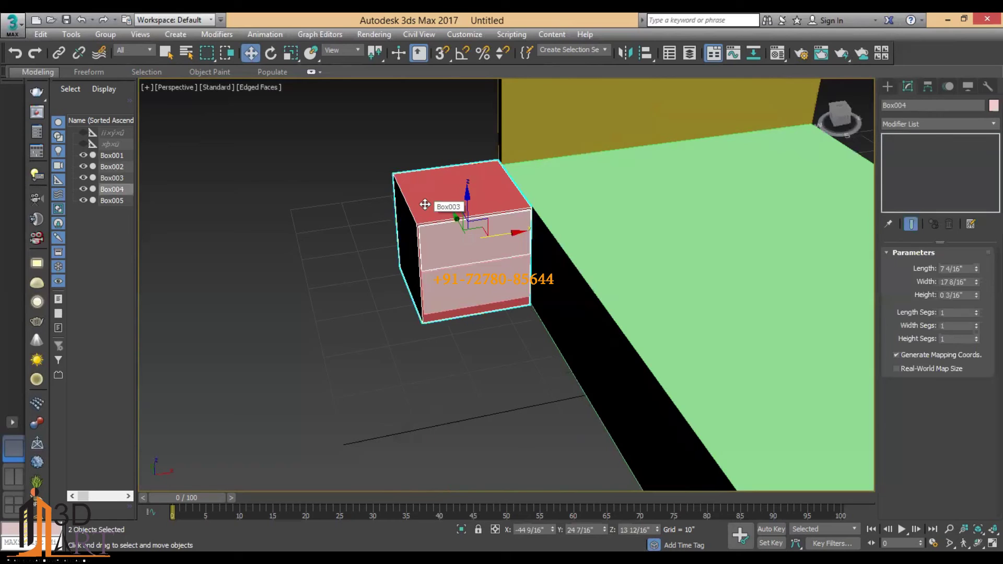
left_click(436, 287, "ctrl")
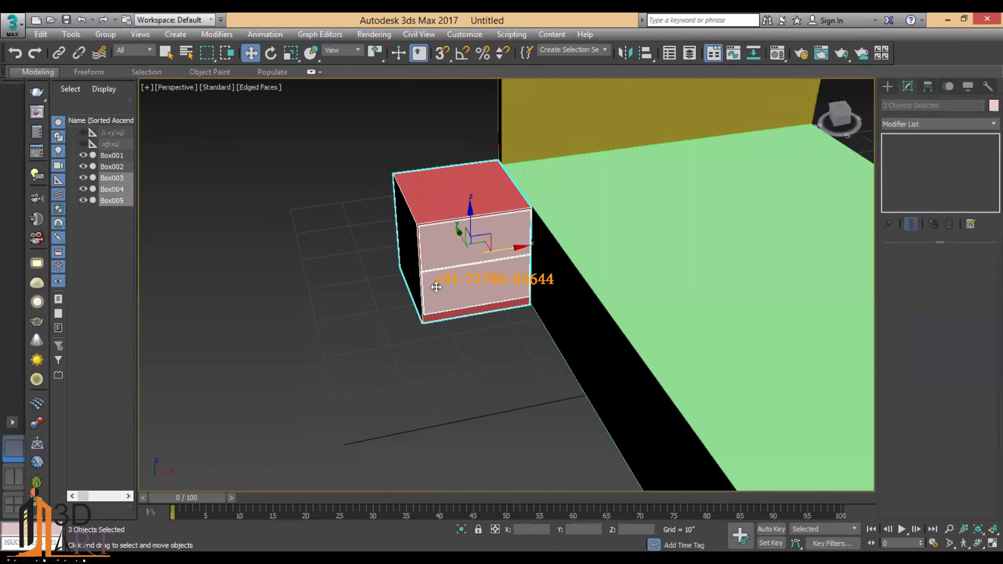
- Group the three selected boxes under the name 'side table' via Group > Group
left_click(108, 36)
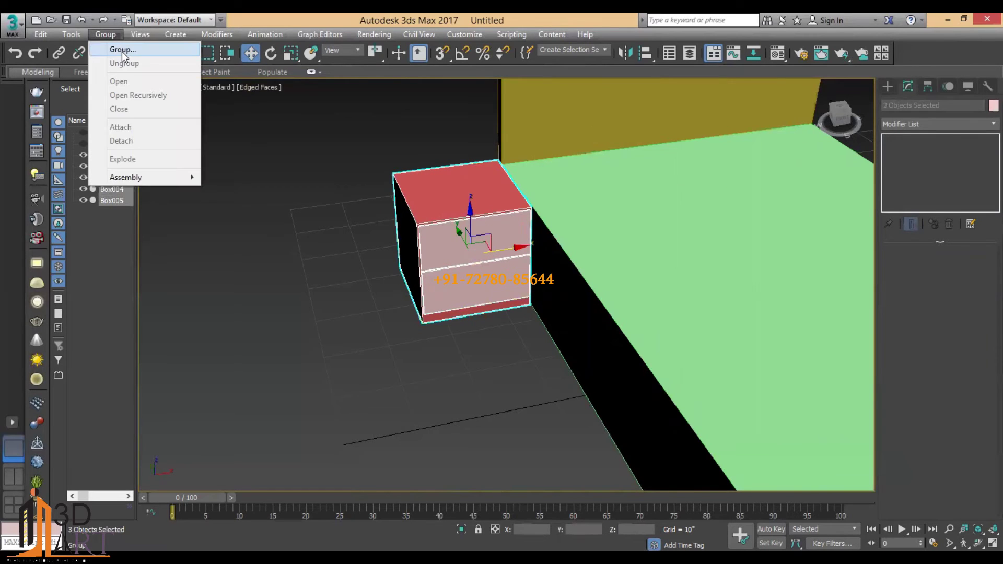
left_click(121, 52)
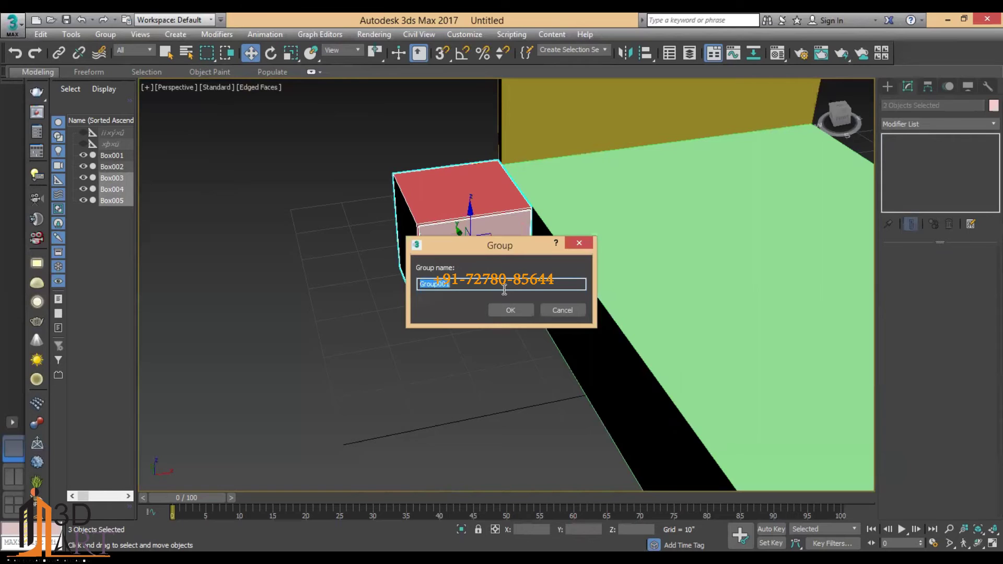
type("side ")
type("table")
left_click(513, 313)
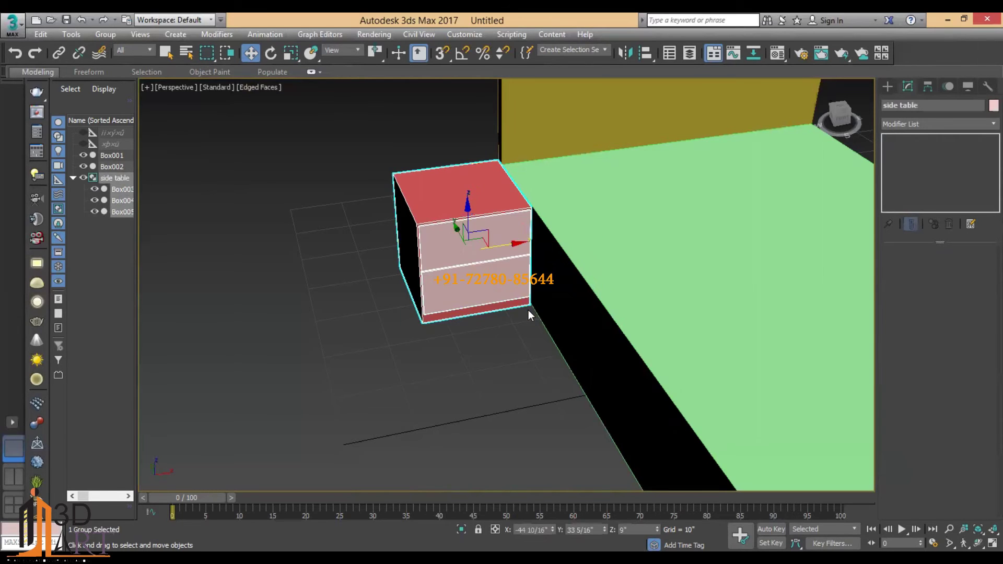
- In Top view, clone the side table group to the bed's right side as side table001
key("t")
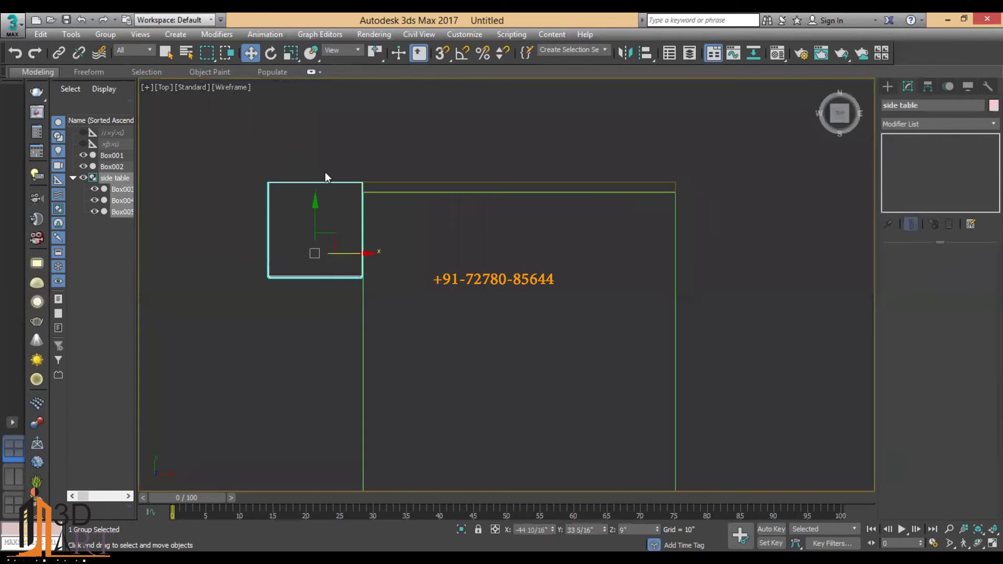
left_click_drag(300, 257, 710, 268)
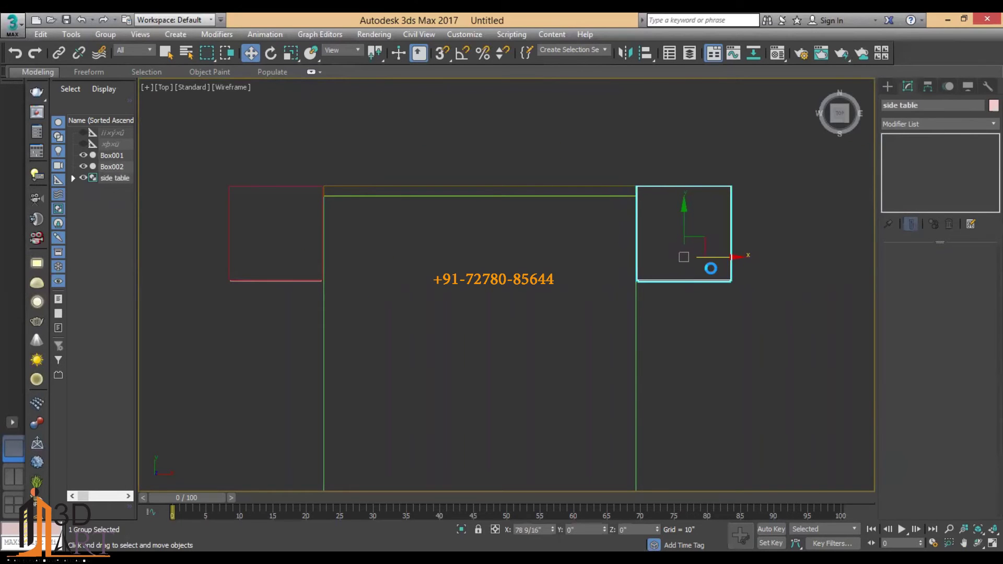
key("ctrl+v")
key("Return")
- Return to Perspective, orbit around the whole scene and select the green bed base
key("p")
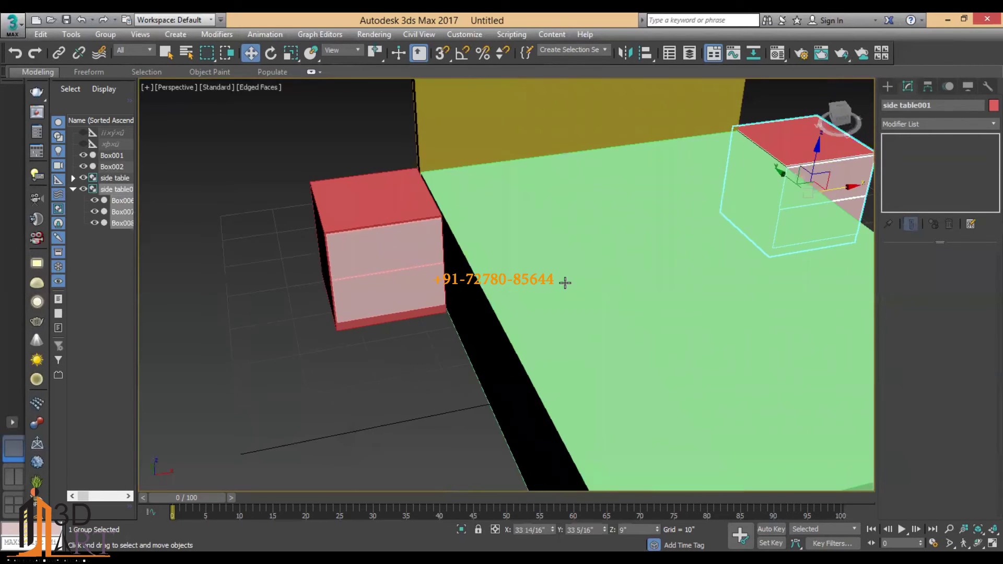
scroll(565, 283, "down", 5)
mouse_move(609, 331)
middle_mouse_down("alt")
mouse_move(564, 314)
mouse_move(691, 292)
middle_mouse_up("alt")
left_click(564, 314)
scroll(627, 303, "up", 3)
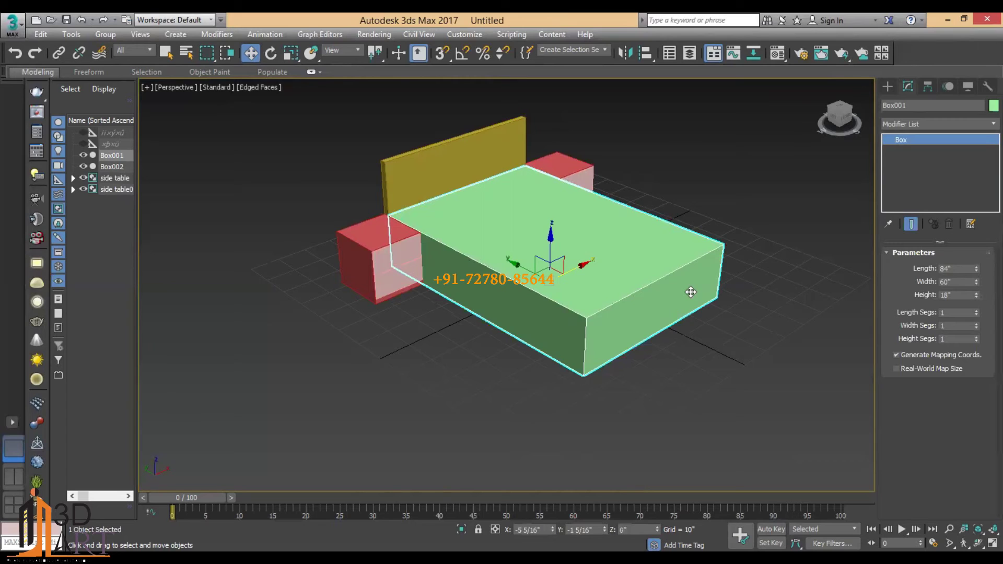
- Activate ChamferBox creation from the Extended Primitives category in the Create panel
left_click(889, 87)
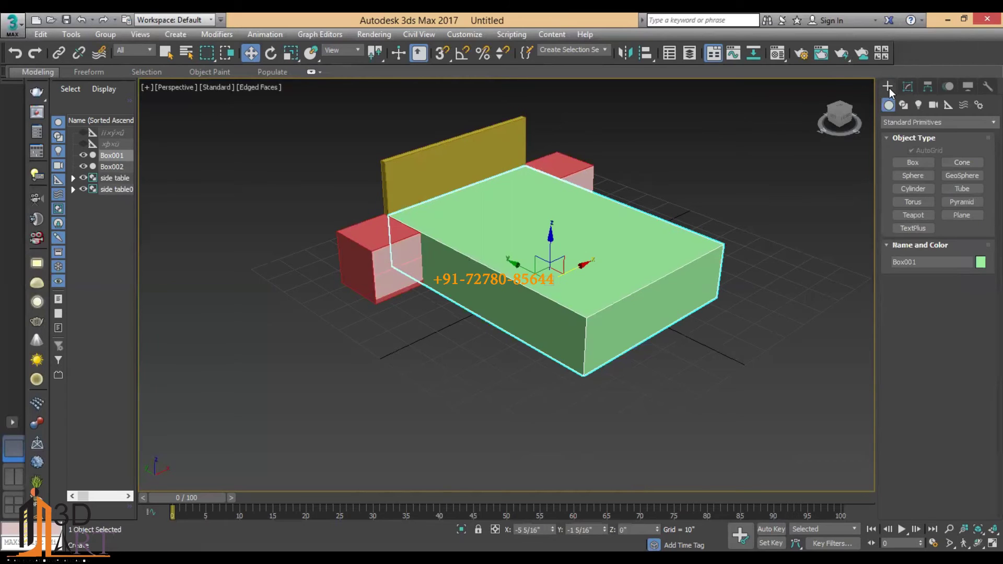
left_click(907, 126)
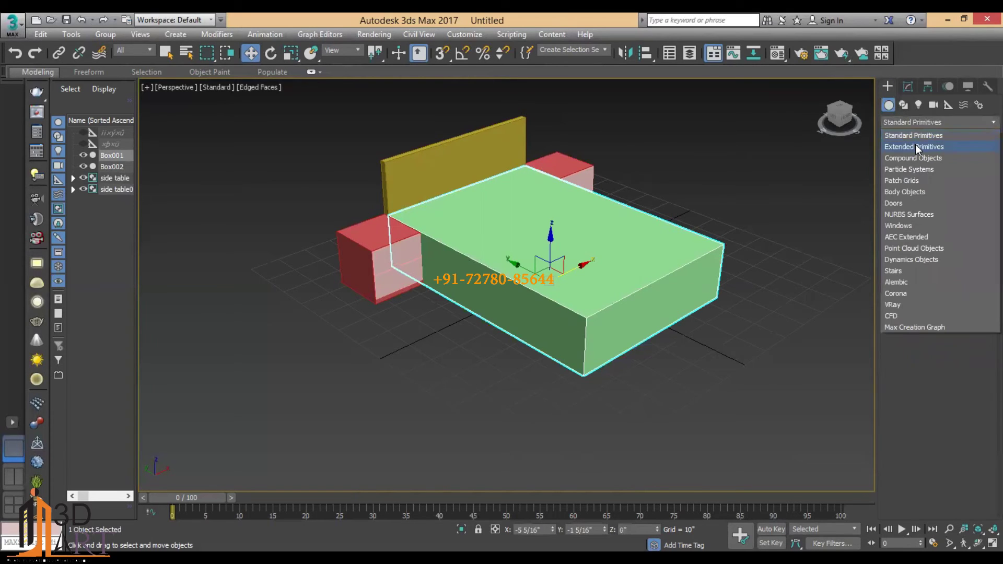
left_click(915, 145)
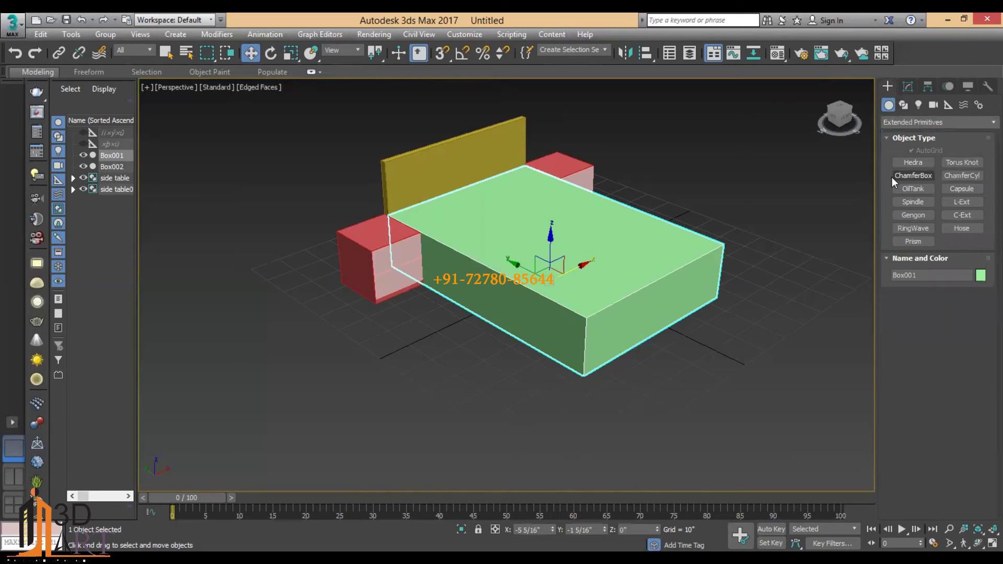
left_click(909, 175)
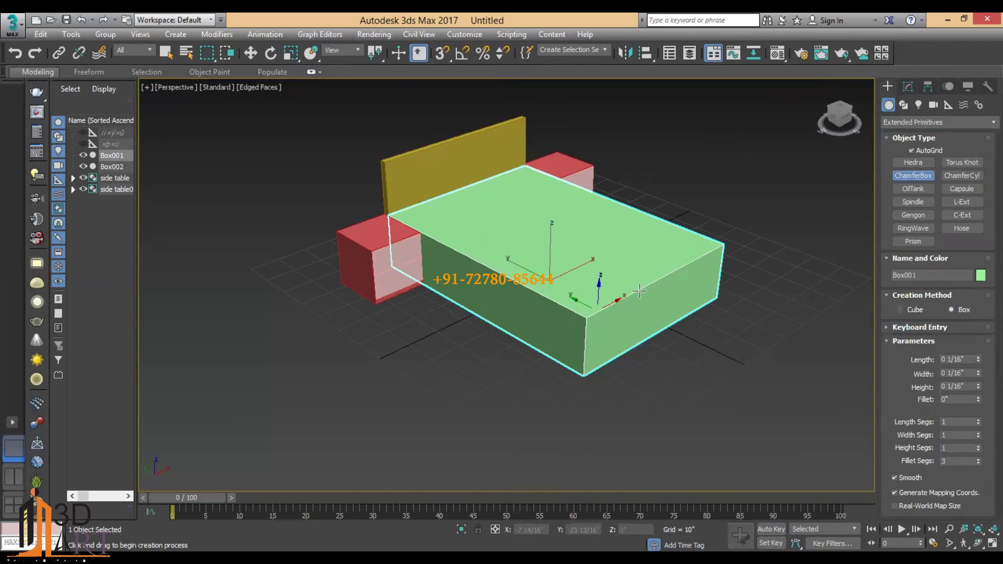
- Draw a ChamferBox mattress across the bed top, 8 14/16" thick, and reset its fillet to 0
scroll(602, 307, "up", 5)
scroll(602, 307, "down", 5)
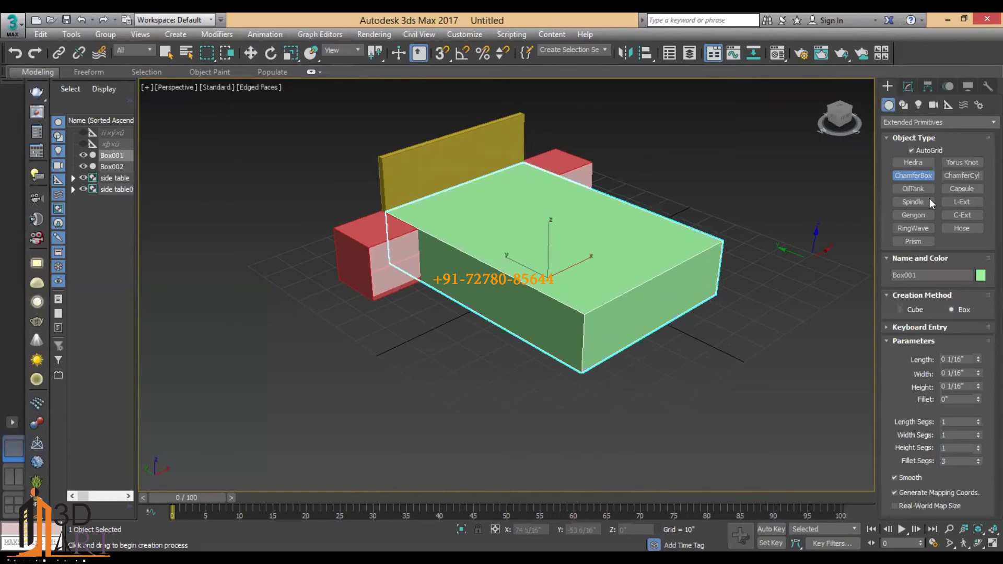
scroll(382, 208, "up", 1)
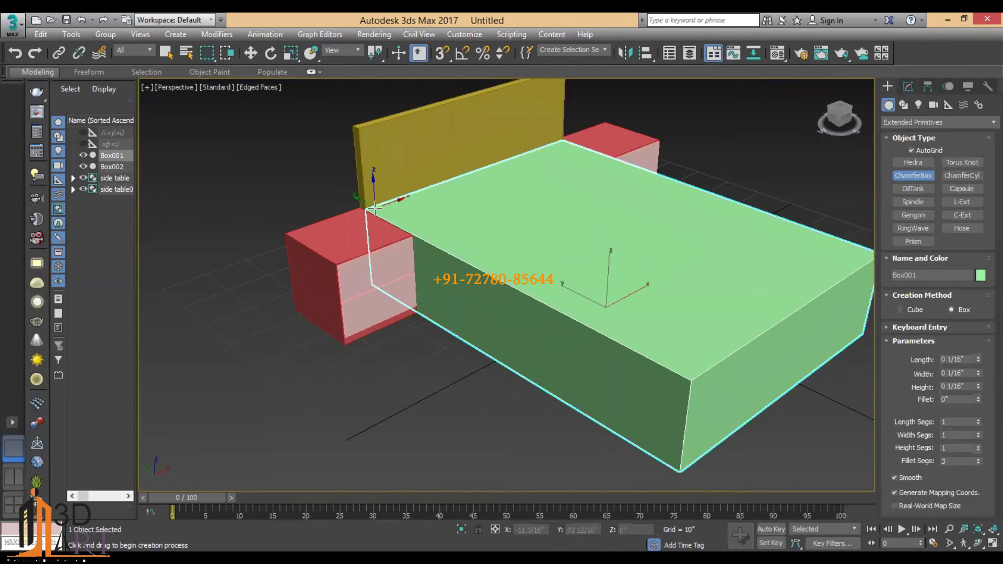
left_click_drag(381, 207, 870, 248)
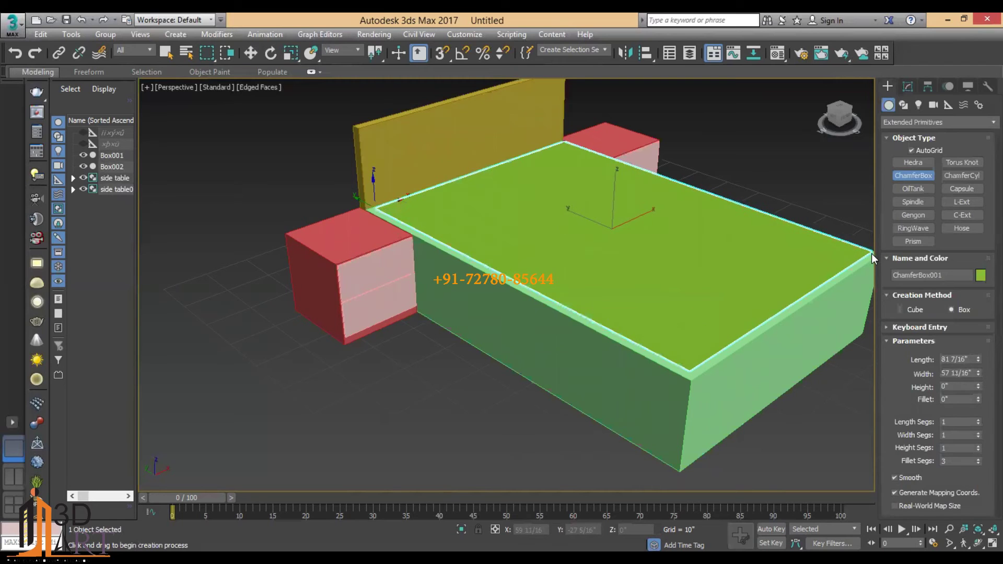
left_click_drag(869, 249, 869, 255)
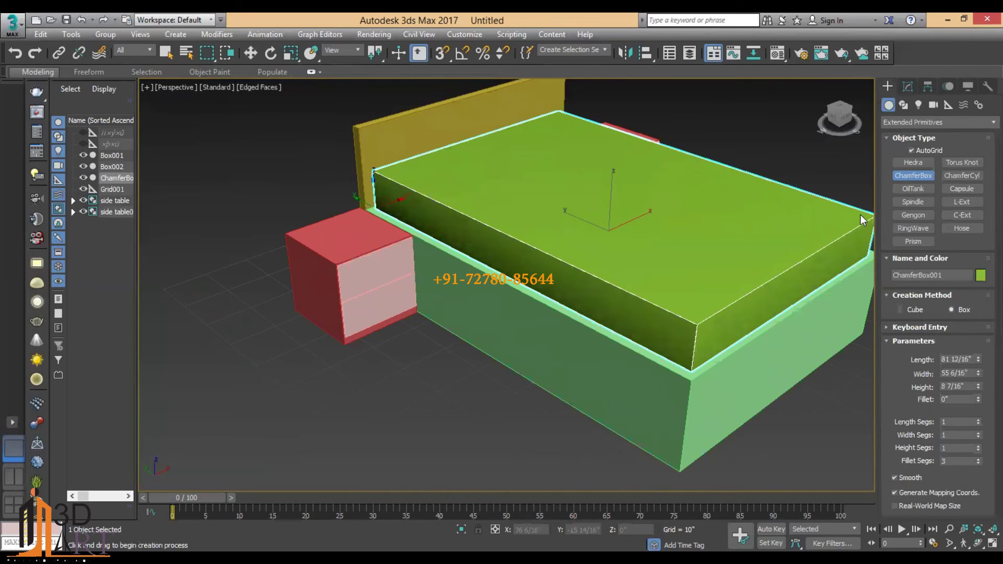
left_click(860, 213)
left_click(853, 214)
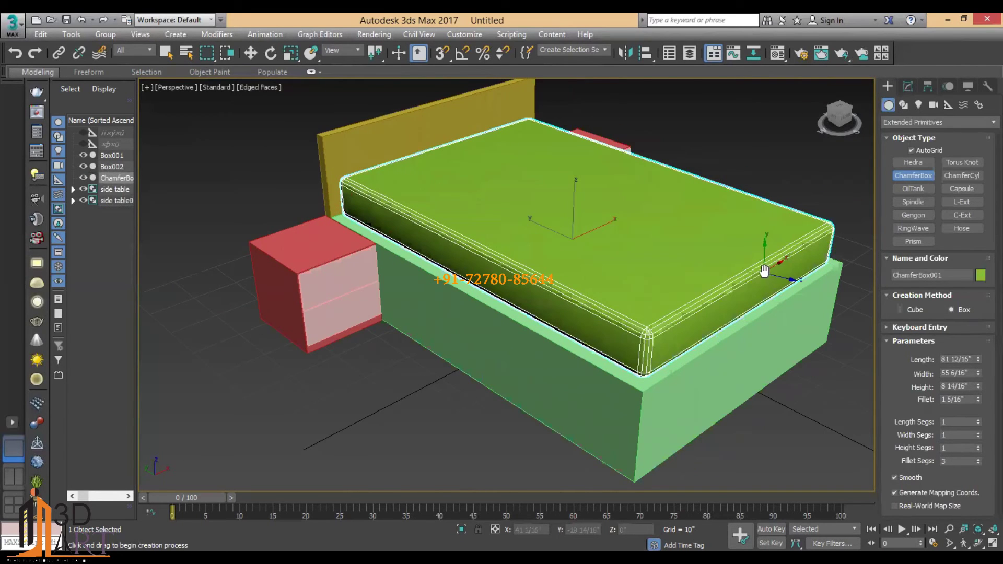
middle_click_drag(852, 219, 763, 219)
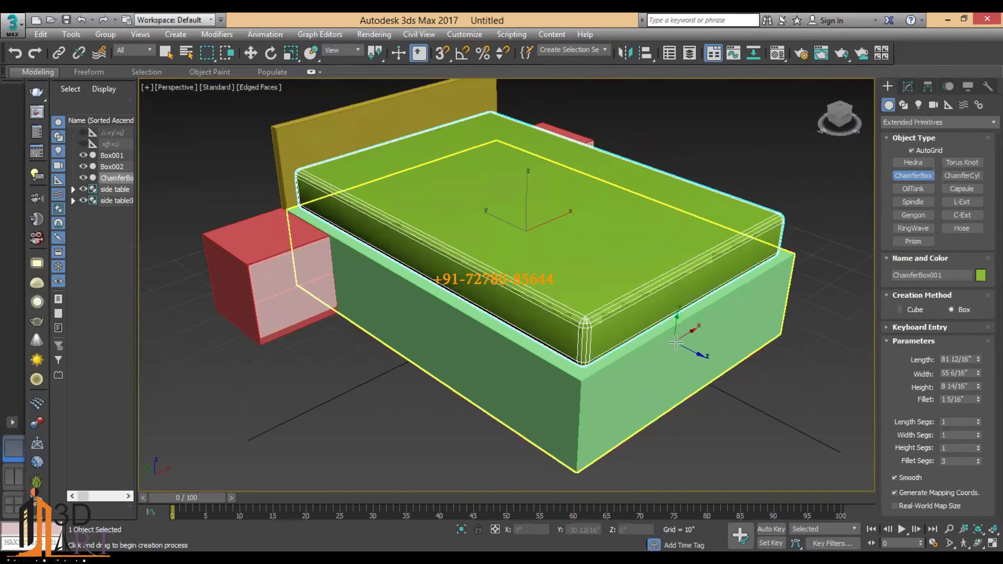
left_click(907, 88)
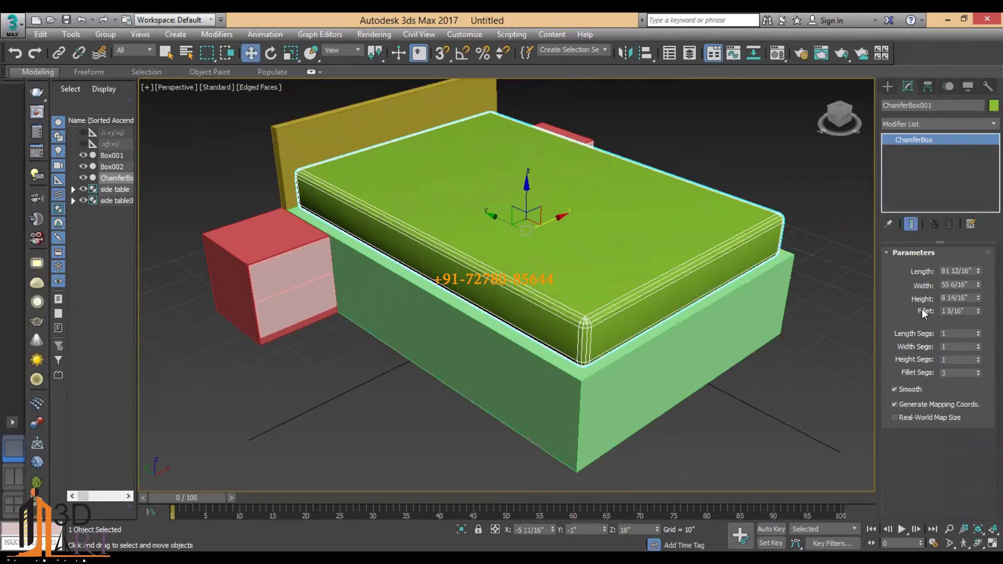
right_click(978, 312)
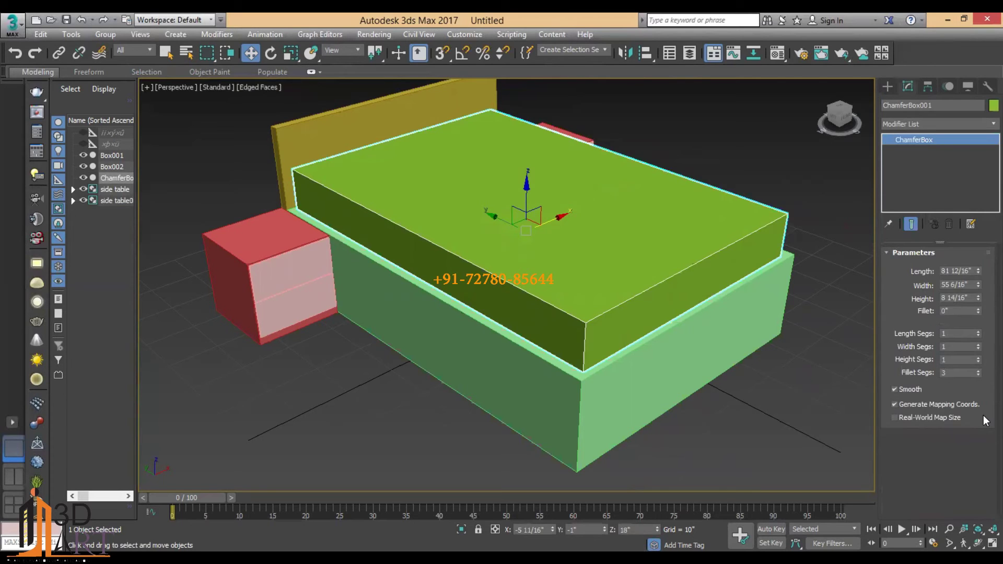
- Delete the mattress and switch the Create panel back to Standard Primitives
key("Delete")
left_click(586, 348)
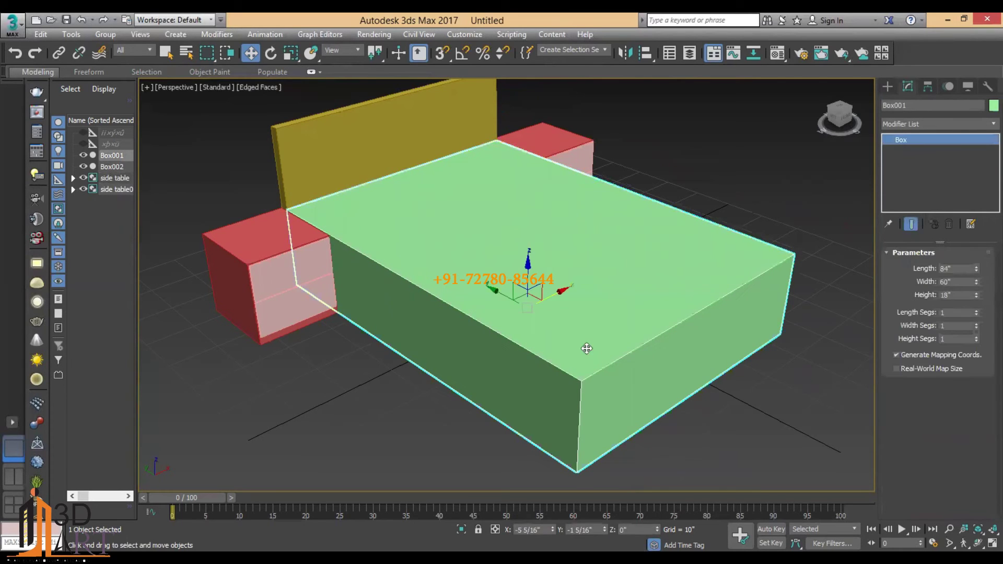
left_click(886, 86)
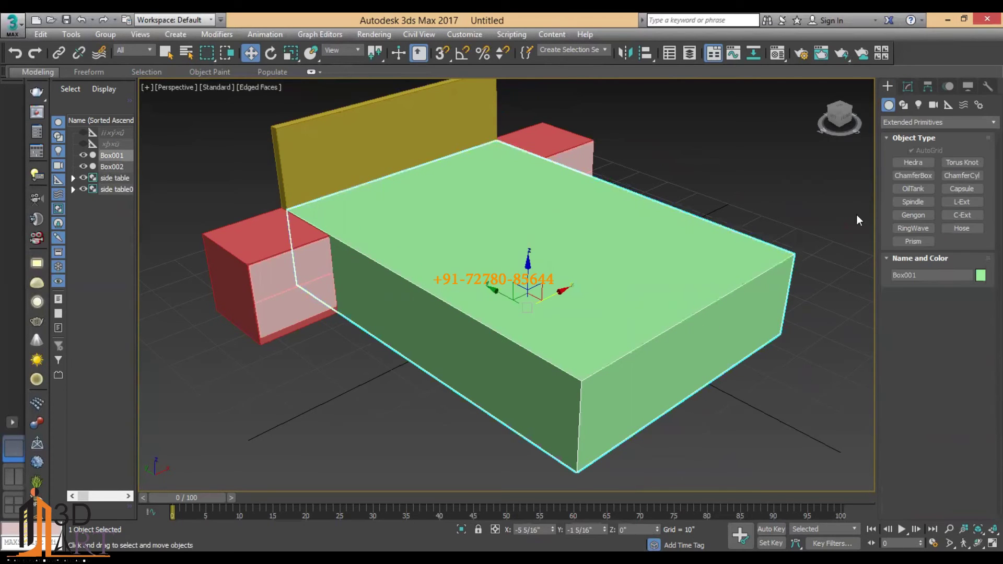
left_click(909, 162)
left_click(899, 123)
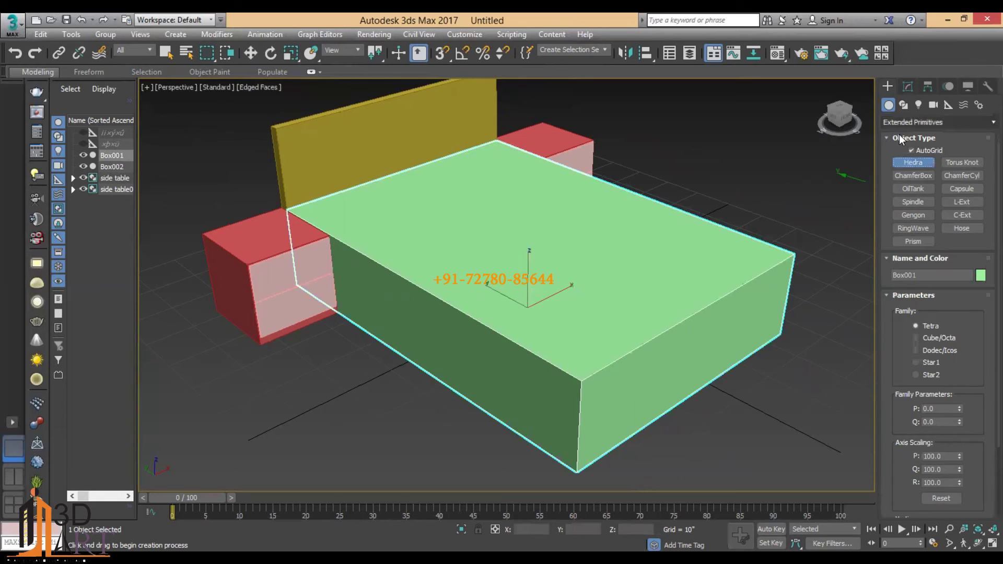
- Draw Box009 beside the bed and lengthen it to about 35 14/16"
scroll(750, 270, "down", 5)
left_click(556, 336)
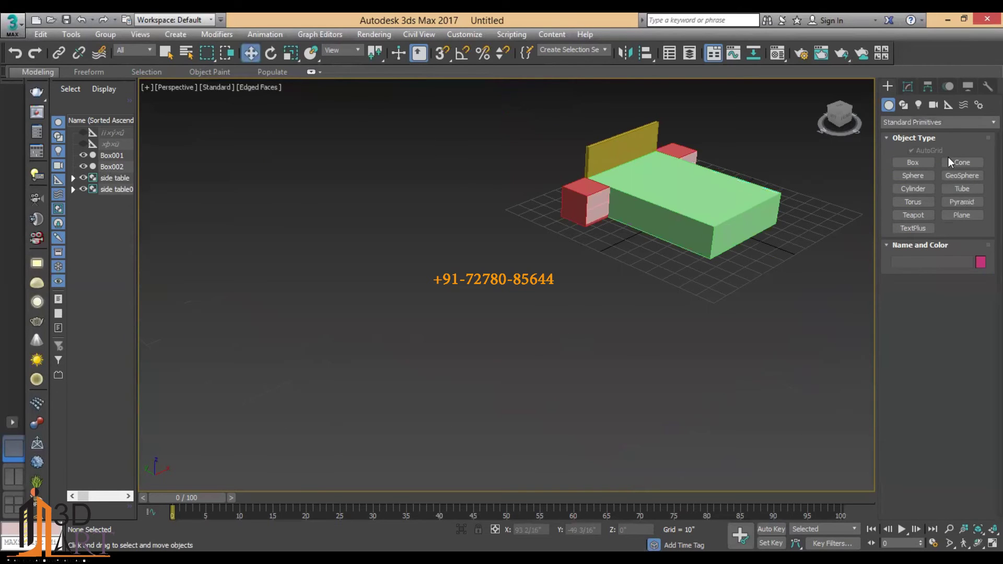
left_click(913, 162)
mouse_move(591, 341)
left_mouse_down()
mouse_move(646, 362)
mouse_move(683, 347)
left_mouse_up()
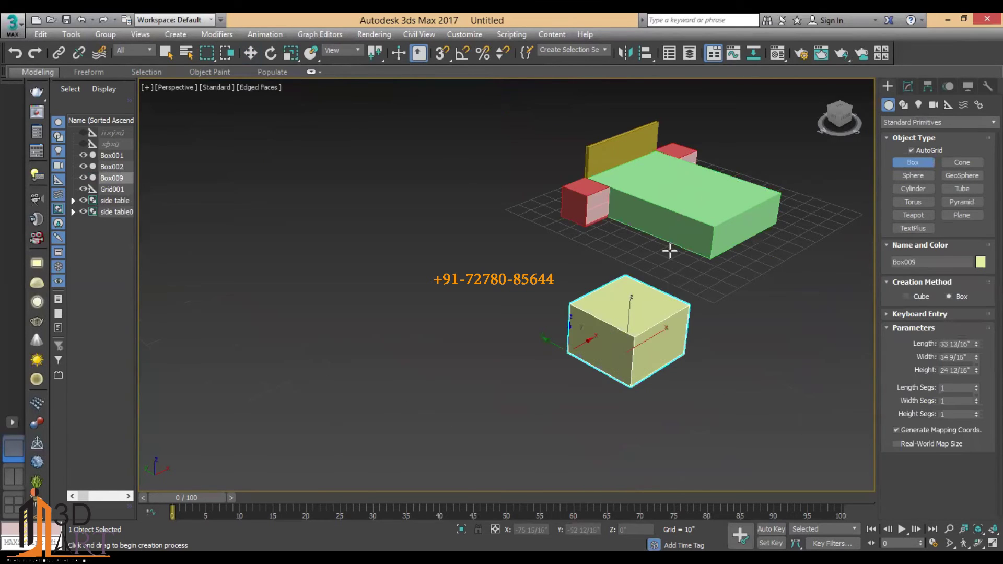
left_click(694, 246)
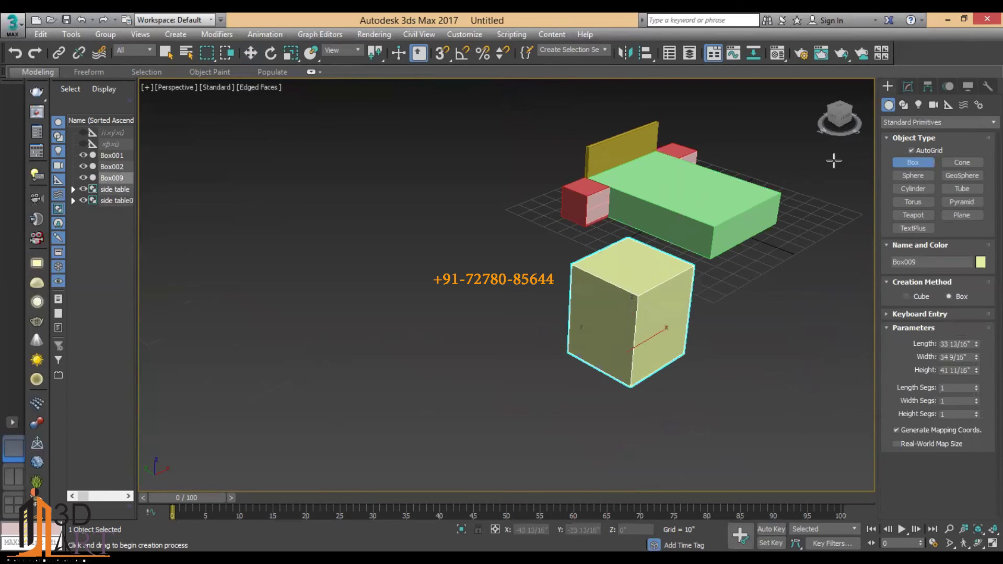
left_click(909, 86)
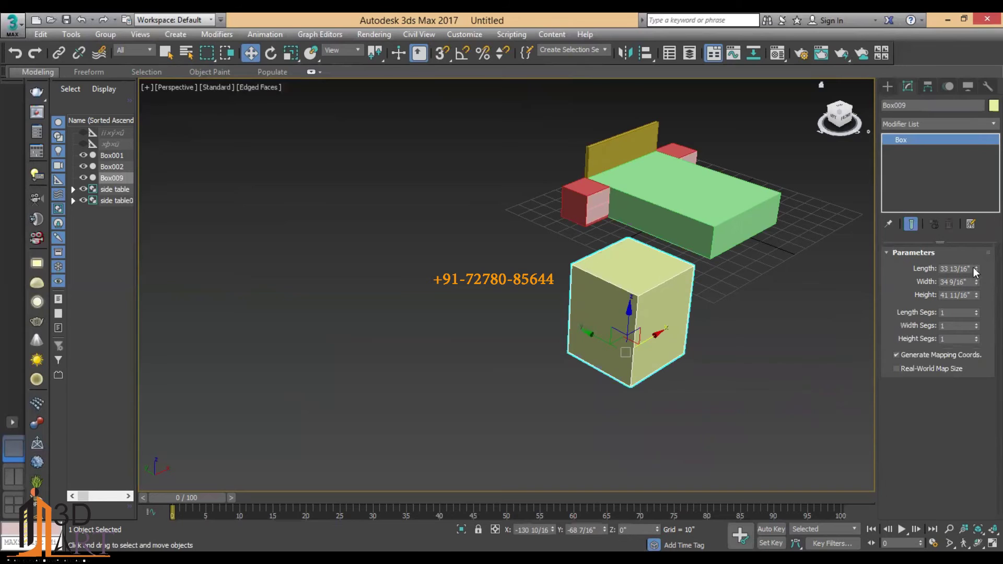
left_click_drag(978, 267, 973, 264)
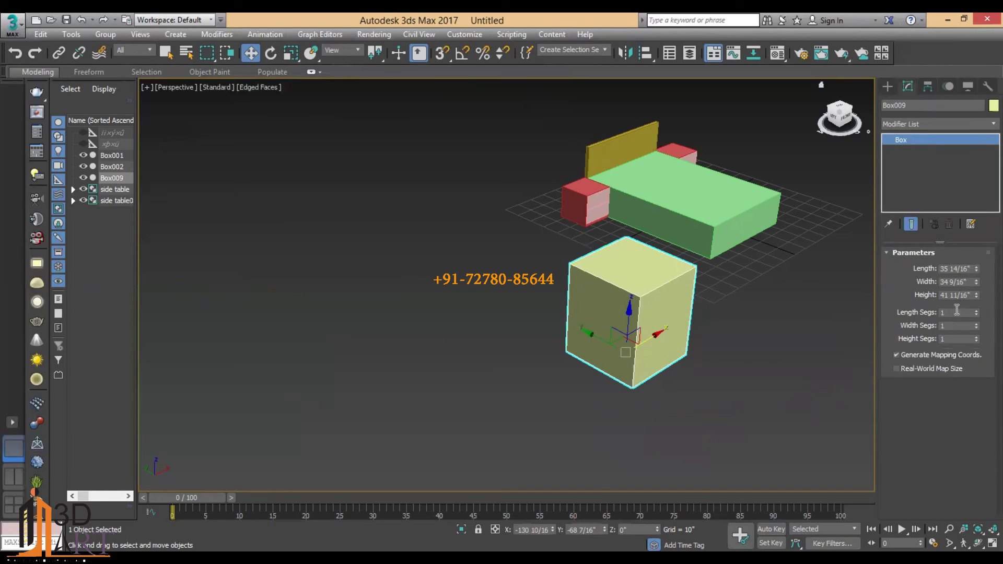
left_click(887, 86)
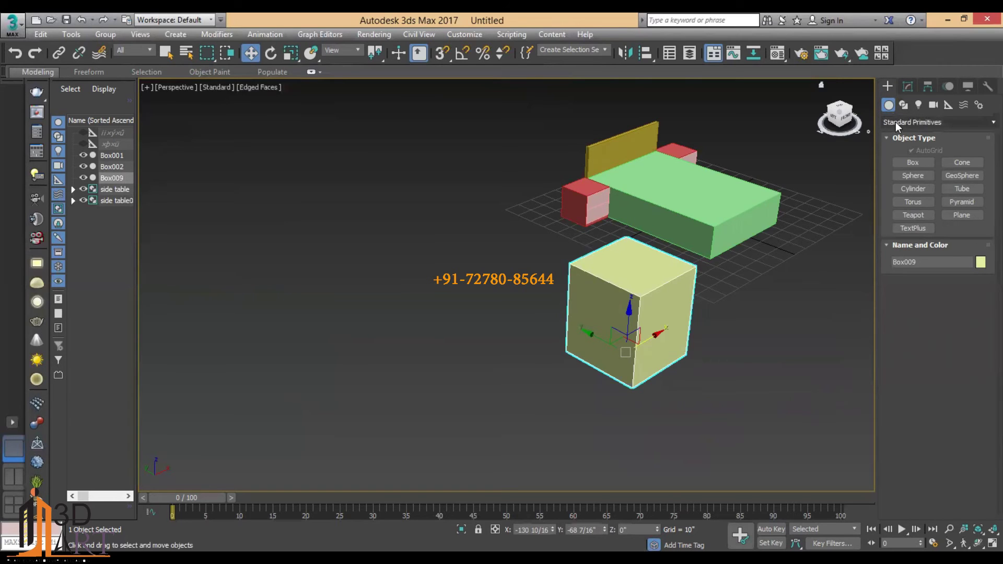
- Choose ChamferBox from Extended Primitives and cancel a first attempt beside the cube
left_click(935, 123)
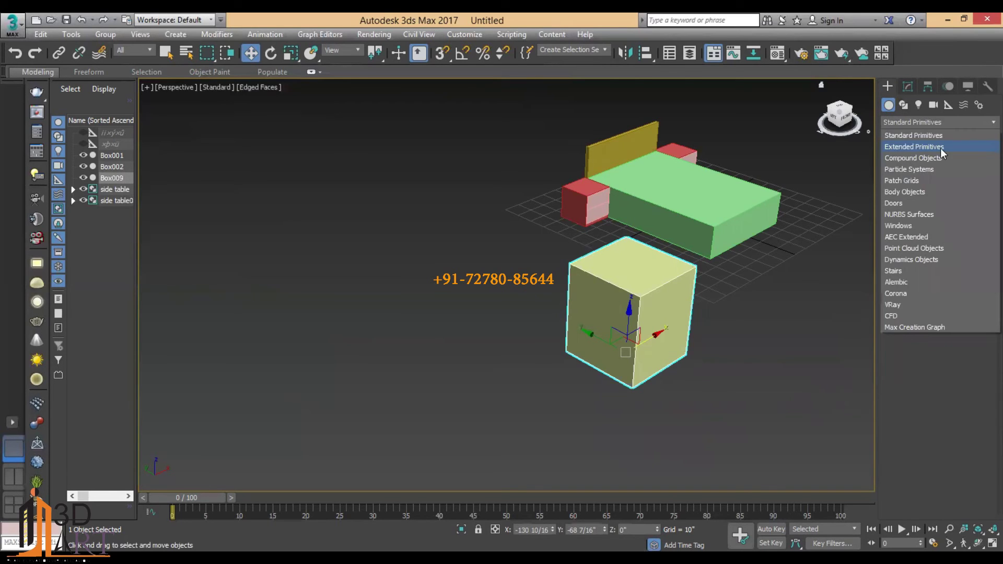
left_click(905, 148)
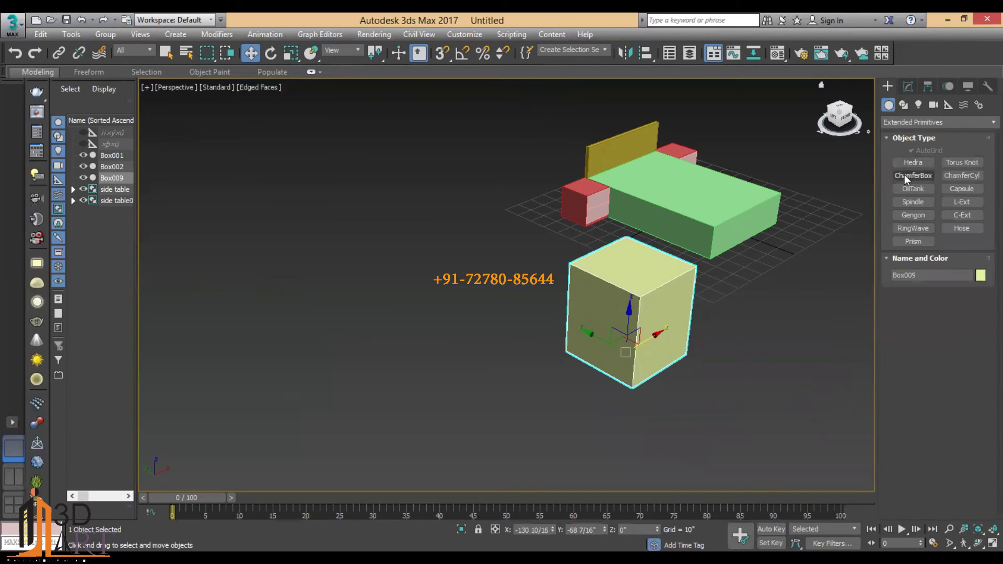
left_click(904, 175)
middle_click_drag(780, 298, 610, 265)
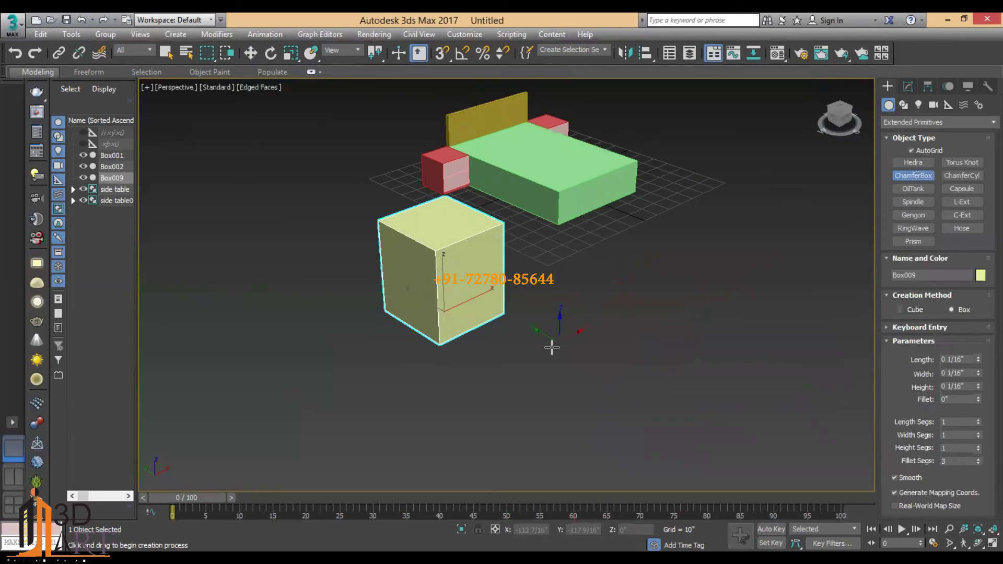
left_click_drag(552, 348, 671, 315)
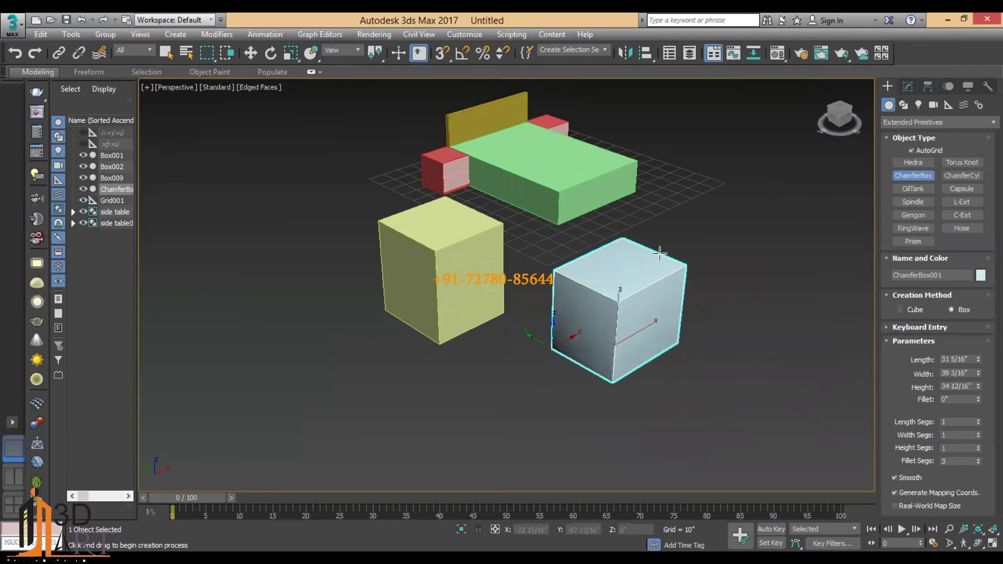
right_click(660, 254)
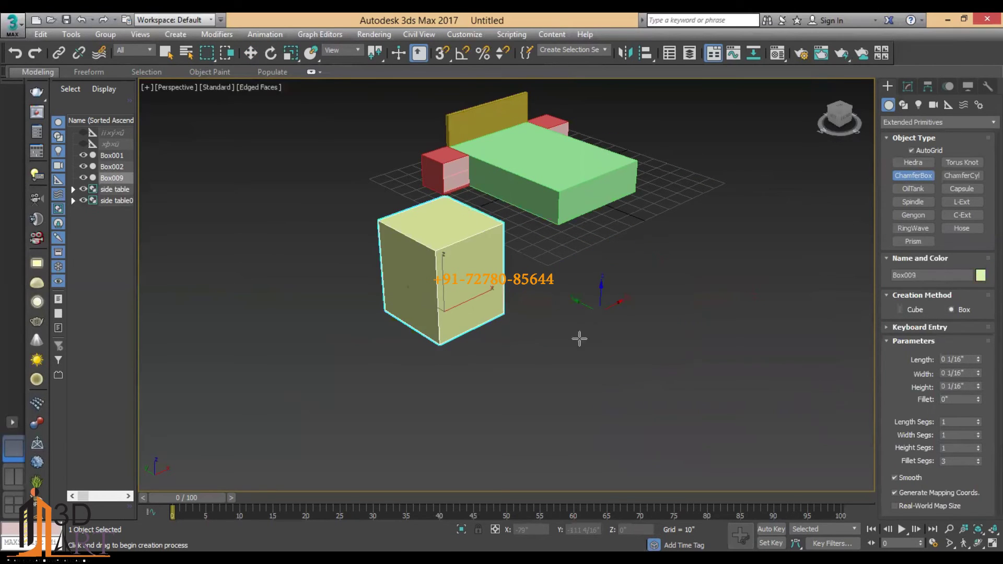
- Draw a 31 14/16 by 41 by 36 9/16-inch ChamferBox with a 5 6/16" fillet
left_click_drag(575, 349, 700, 346)
left_click(690, 272)
left_click(694, 252)
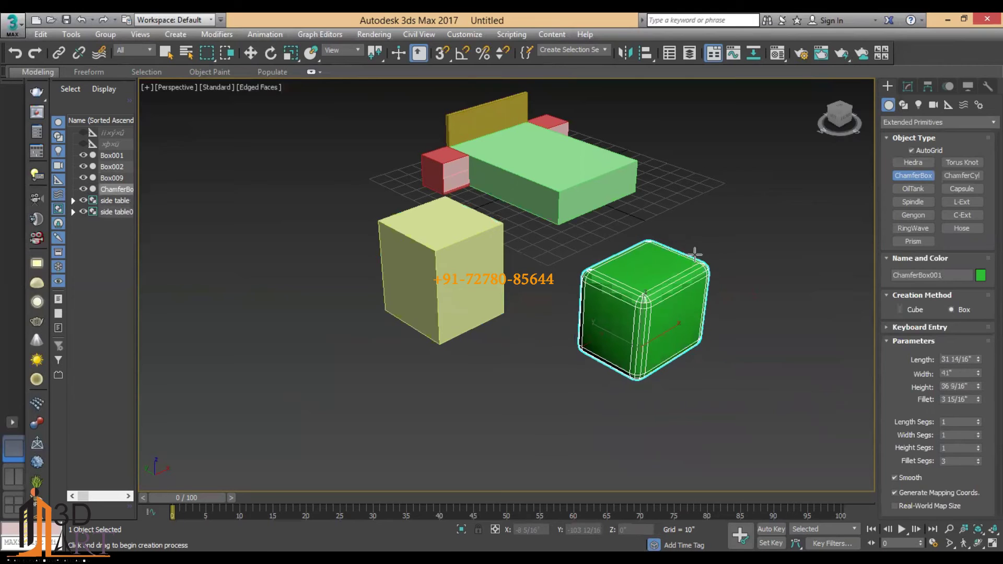
right_click(977, 400)
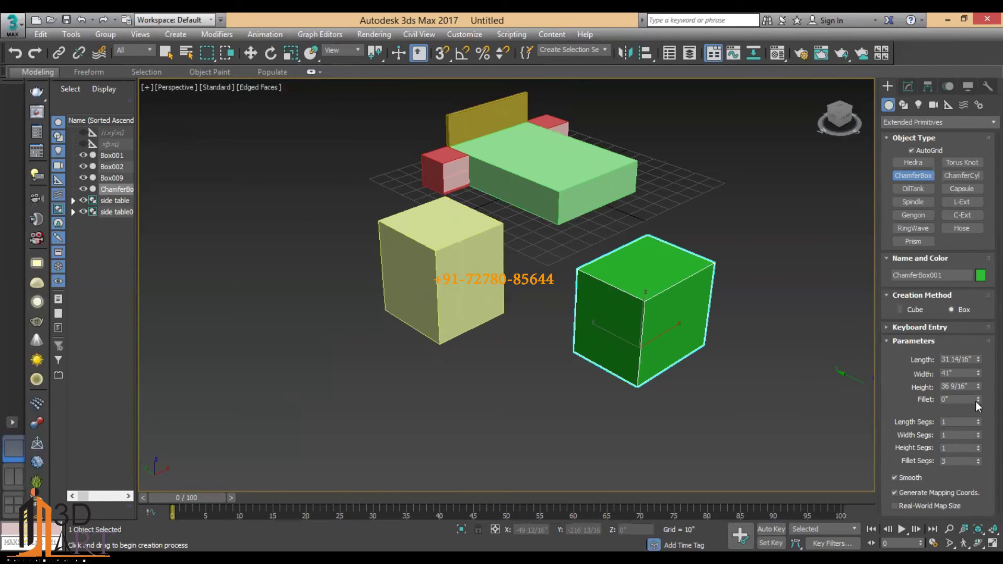
mouse_move(977, 400)
left_mouse_down()
mouse_move(946, 223)
mouse_move(862, 63)
left_mouse_up()
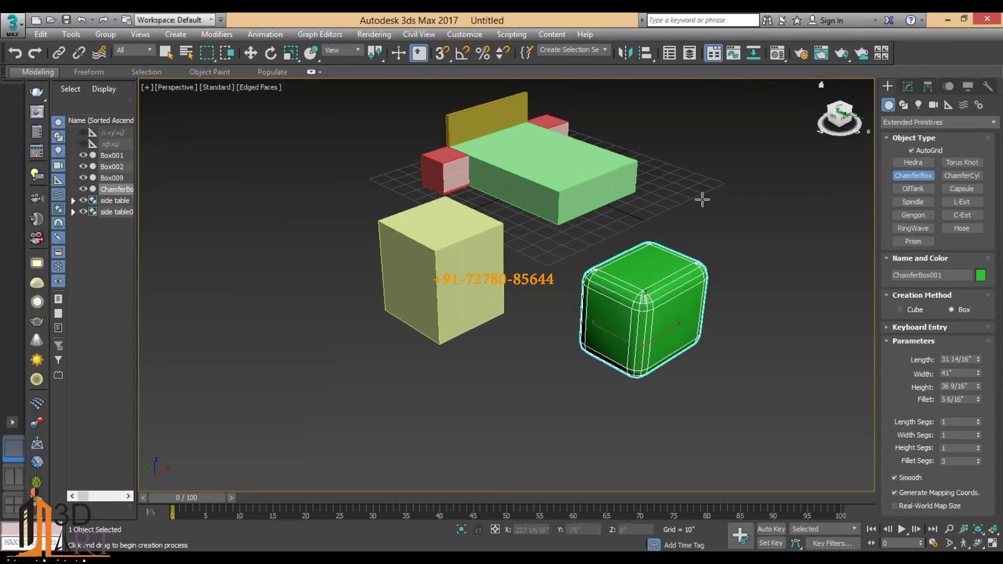
key("w")
scroll(671, 330, "up", 2)
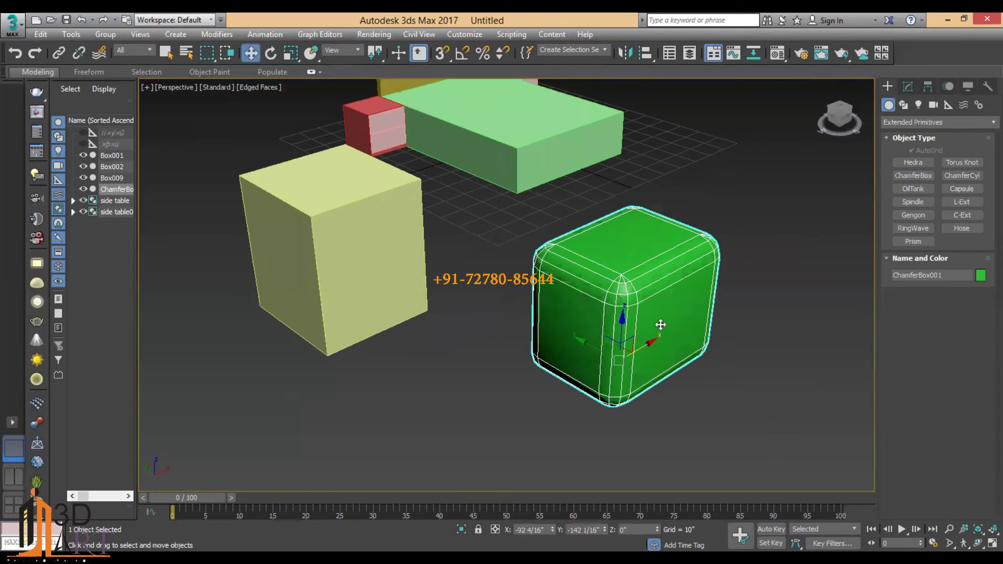
- Delete the test chamfer box and yellow cube, then select the green bed base
key("Delete")
left_click(374, 262)
key("Delete")
scroll(577, 343, "down", 3)
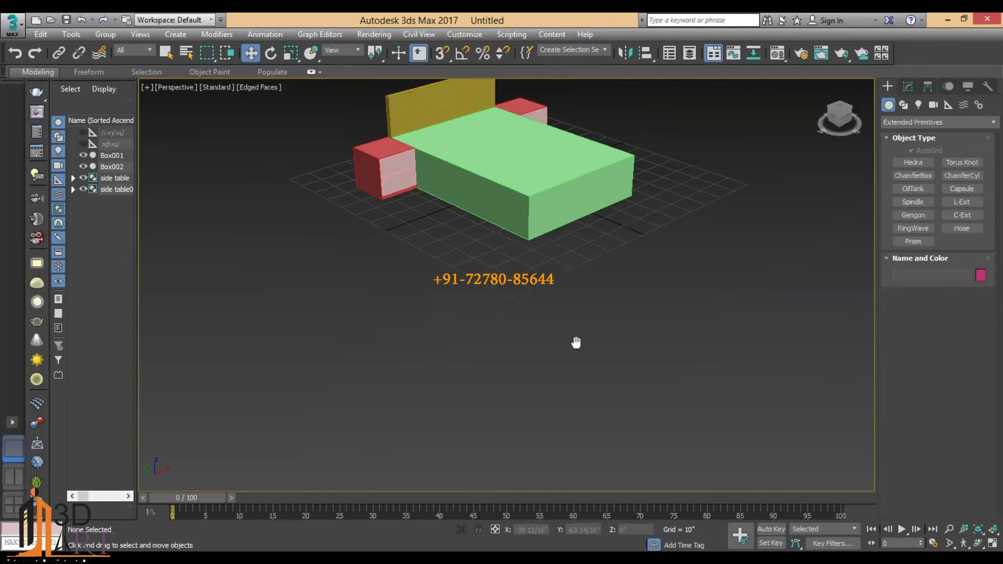
left_click(578, 343)
- Draw a ChamferBox mattress on the bed, 81 9/16 by 55 9/16 by 5 1/16 inches, 1 1/16" fillet
left_click(913, 175)
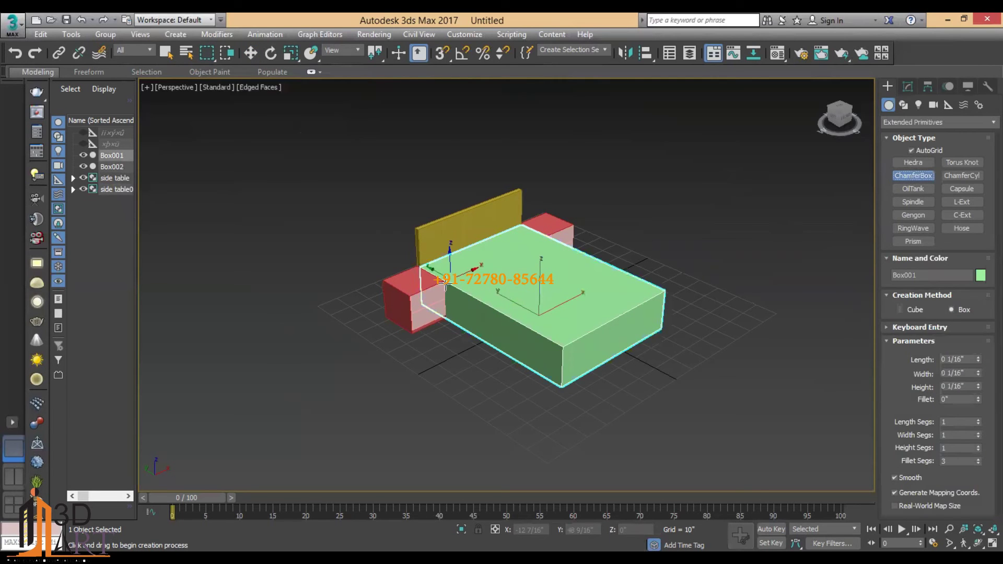
scroll(456, 282, "up", 2)
left_click_drag(406, 259, 761, 294)
left_click(755, 276)
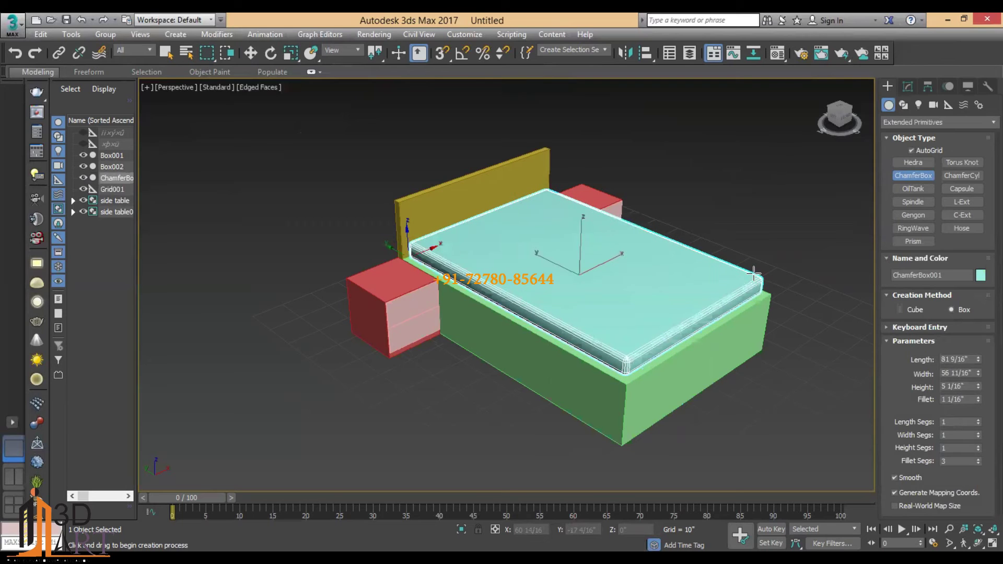
key("w")
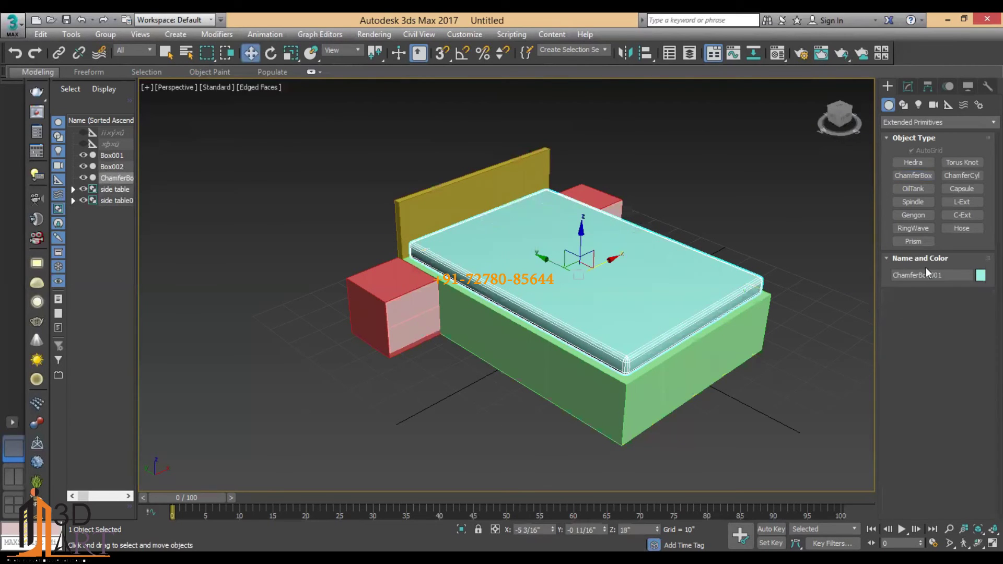
left_click(909, 88)
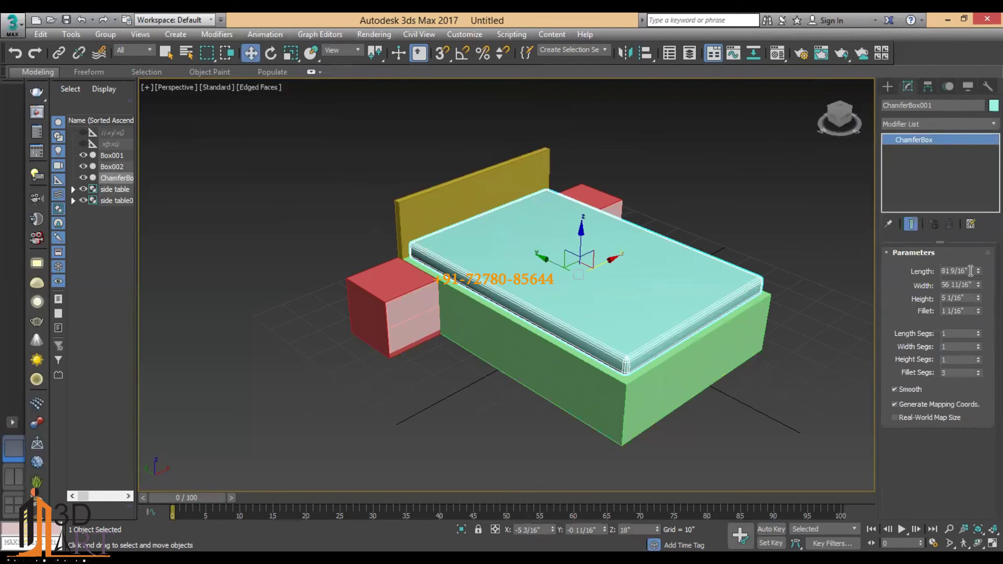
left_click_drag(979, 274, 980, 294)
- In maximized Top view, nudge the mattress and set Length 82 6/16" and Width 57 4/16"
key("alt+w")
key("alt+w")
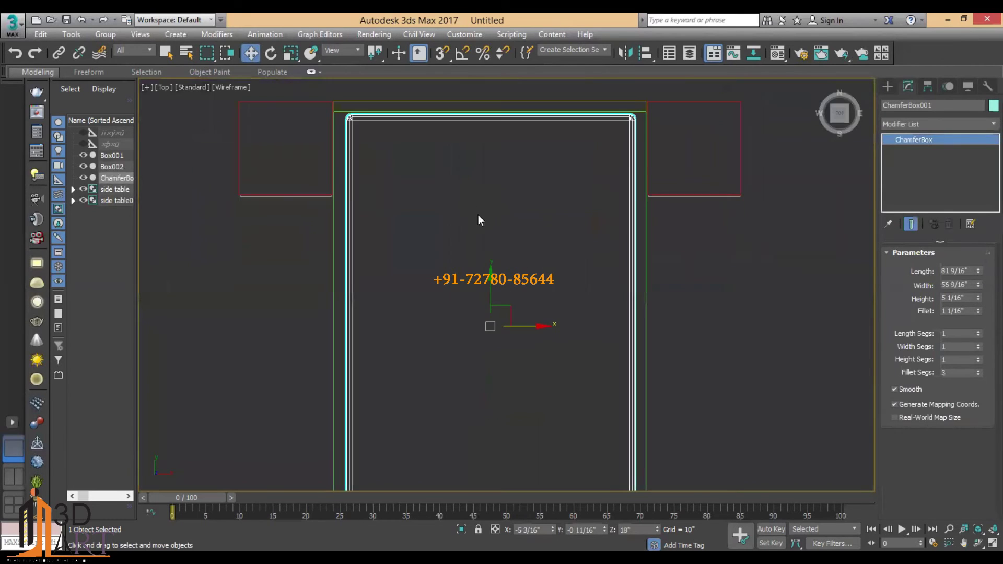
middle_click_drag(541, 290, 569, 231)
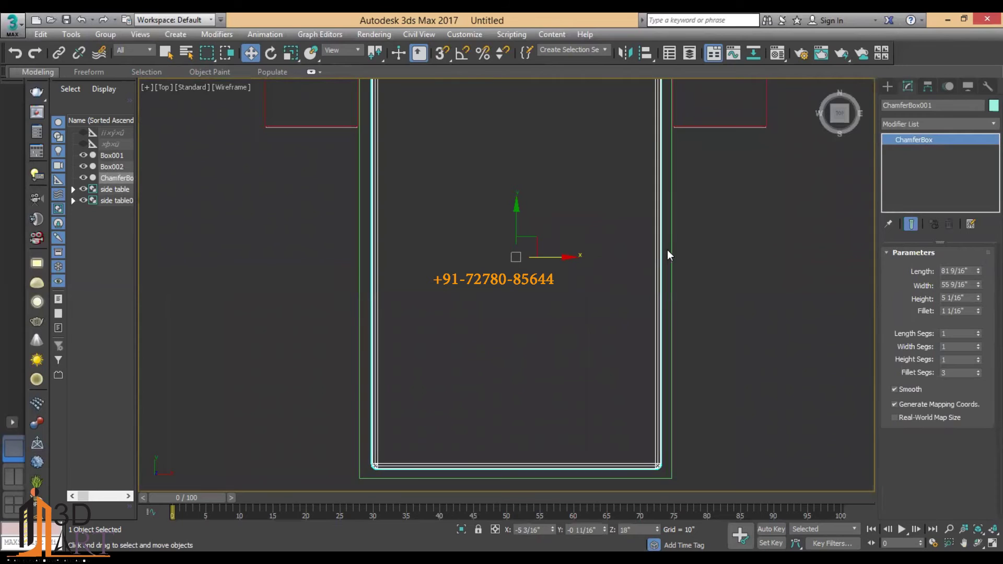
left_click_drag(537, 259, 535, 259)
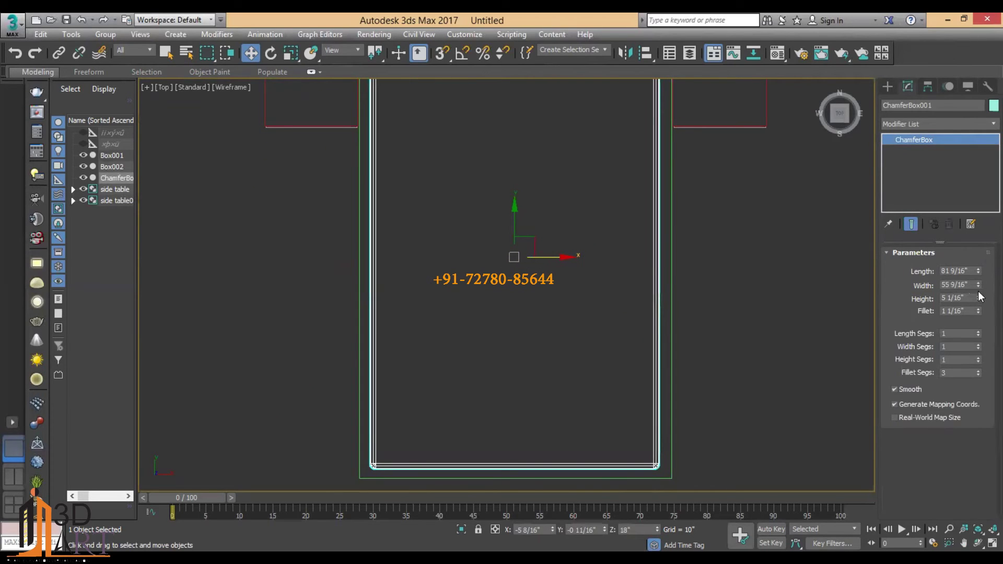
left_click(978, 269)
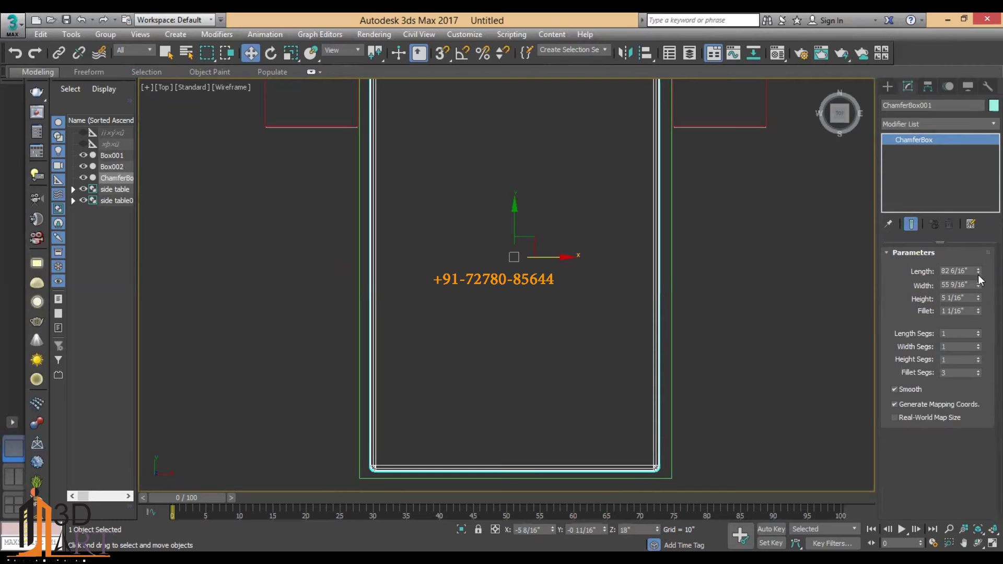
left_click_drag(978, 283, 978, 283)
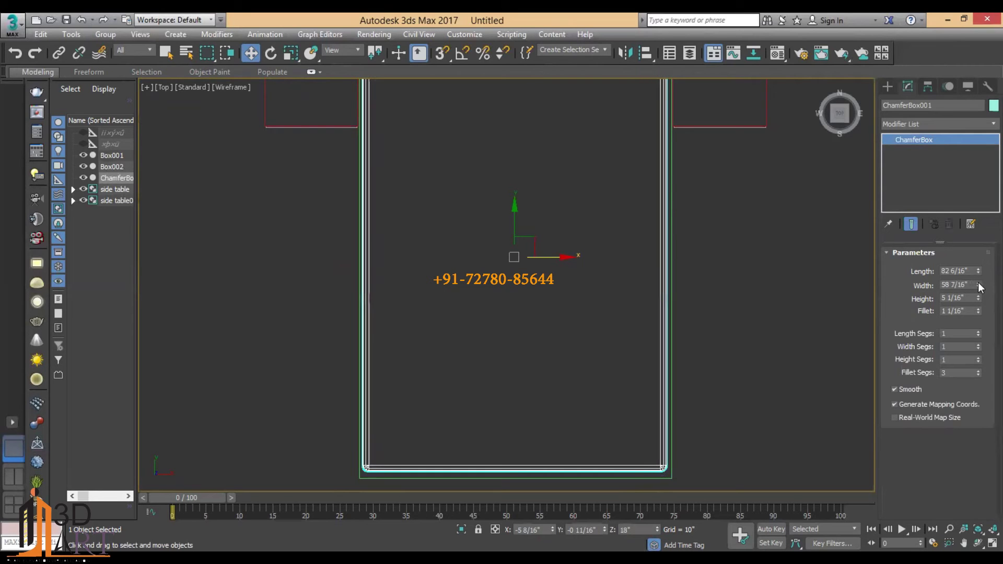
left_click(977, 286)
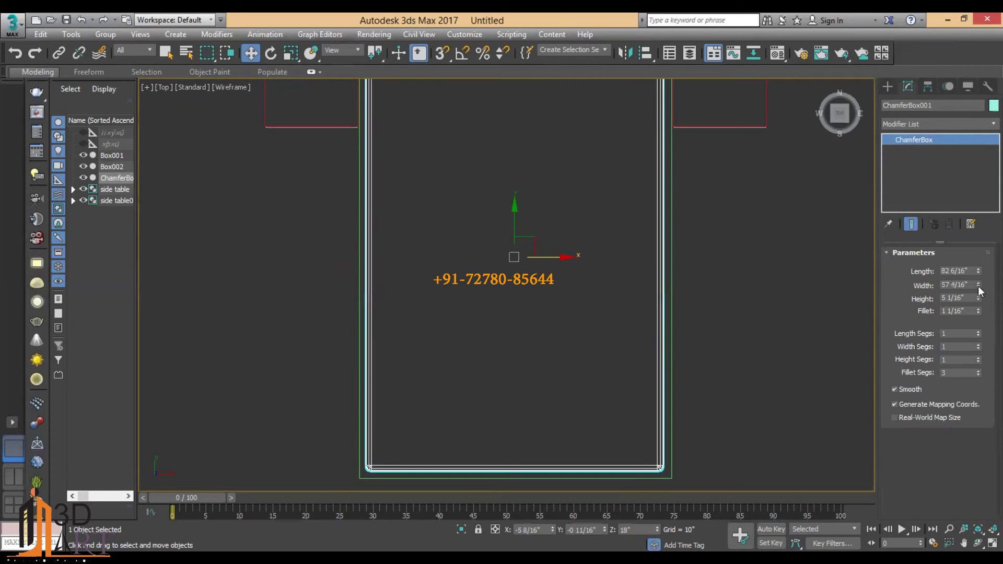
left_click(803, 280)
- Maximize the Perspective view, select the mattress and orbit to a low side view
scroll(715, 319, "down", 2)
scroll(713, 333, "down", 3)
key("alt+w")
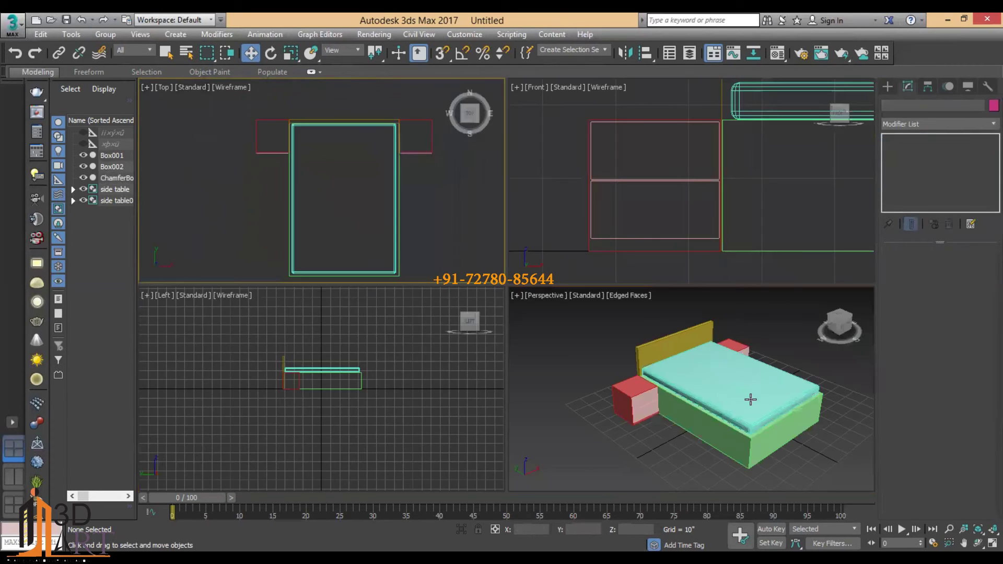
key("alt+w")
left_click(634, 311)
mouse_move(633, 311)
middle_mouse_down("alt")
mouse_move(622, 278)
mouse_move(679, 294)
mouse_move(653, 277)
mouse_move(477, 264)
middle_mouse_up("alt")
scroll(477, 264, "up", 2)
scroll(477, 263, "up", 2)
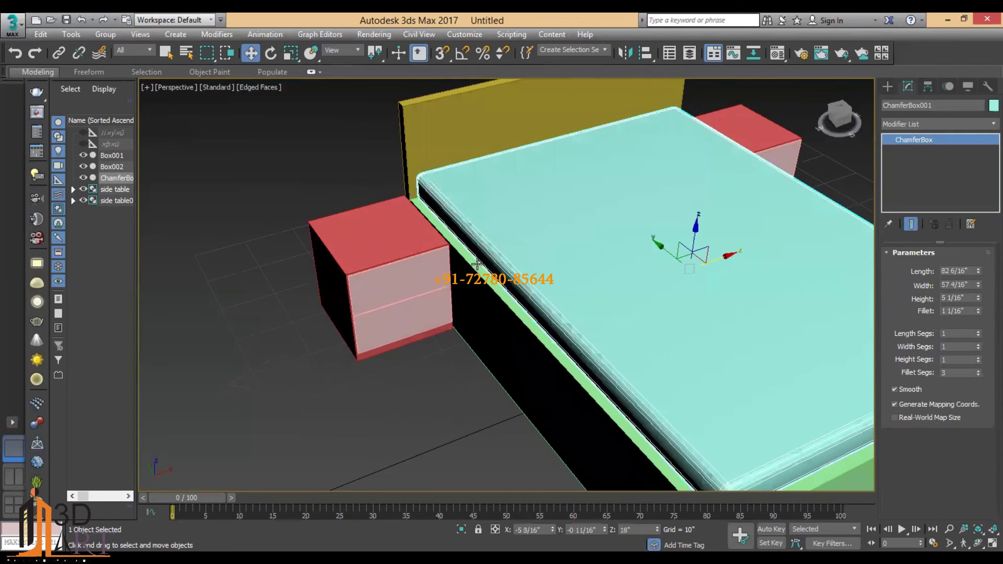
scroll(477, 264, "down", 3)
scroll(477, 264, "down", 2)
mouse_move(477, 264)
middle_mouse_down("alt")
mouse_move(534, 282)
mouse_move(653, 287)
middle_mouse_up("alt")
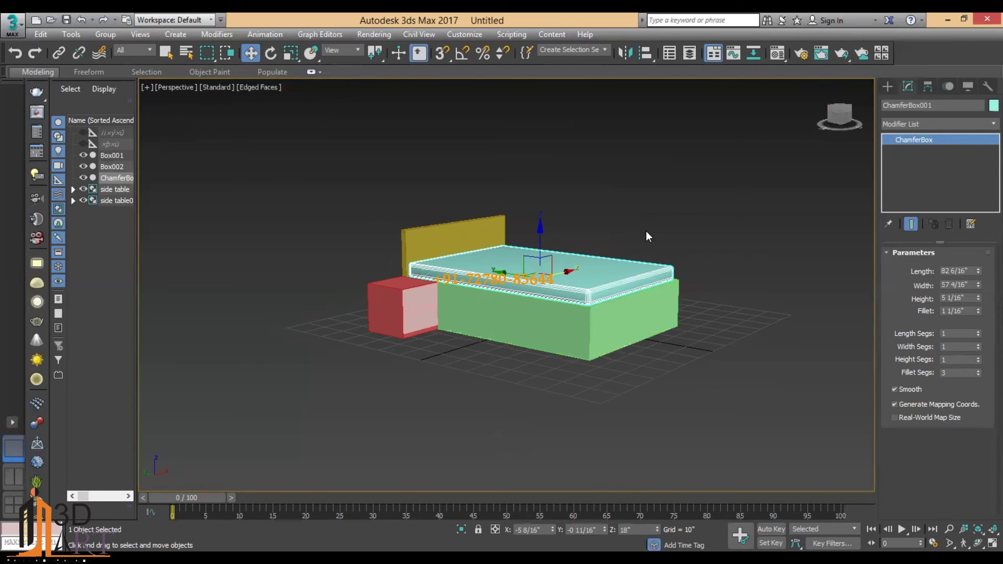
scroll(593, 283, "up", 2)
scroll(593, 283, "up", 3)
middle_click_drag(593, 284, 543, 291, "alt")
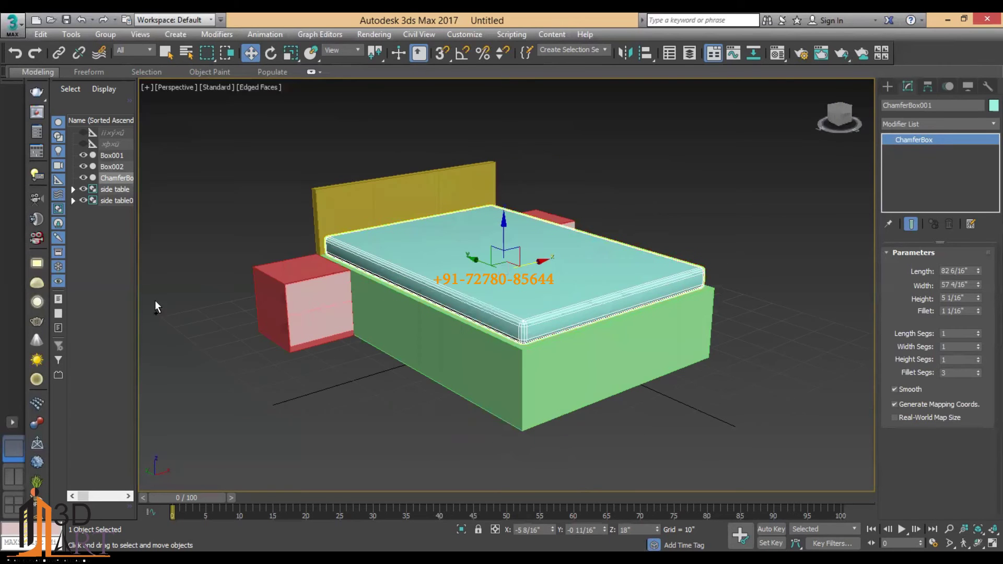
scroll(313, 292, "up", 3)
scroll(314, 291, "up", 3)
scroll(313, 292, "up", 2)
scroll(313, 291, "down", 2)
scroll(313, 291, "down", 2)
mouse_move(314, 291)
middle_mouse_down("alt")
mouse_move(313, 319)
mouse_move(314, 256)
mouse_move(313, 285)
middle_mouse_up("alt")
scroll(289, 210, "down", 5)
middle_click_drag(283, 225, 289, 209, "alt")
scroll(289, 209, "up", 5)
scroll(289, 210, "up", 2)
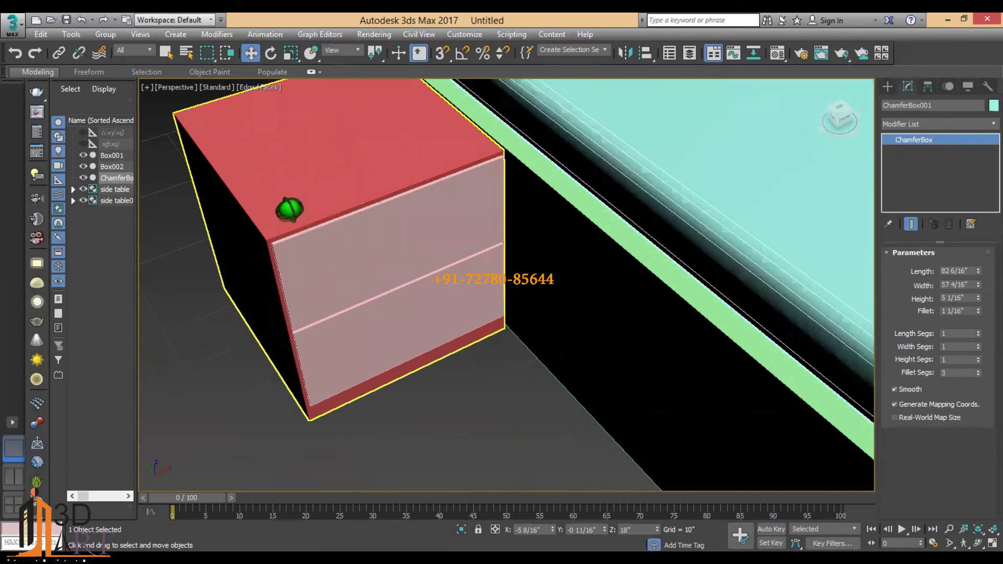
scroll(289, 210, "down", 6)
scroll(289, 210, "up", 2)
middle_click_drag(289, 209, 282, 206, "alt")
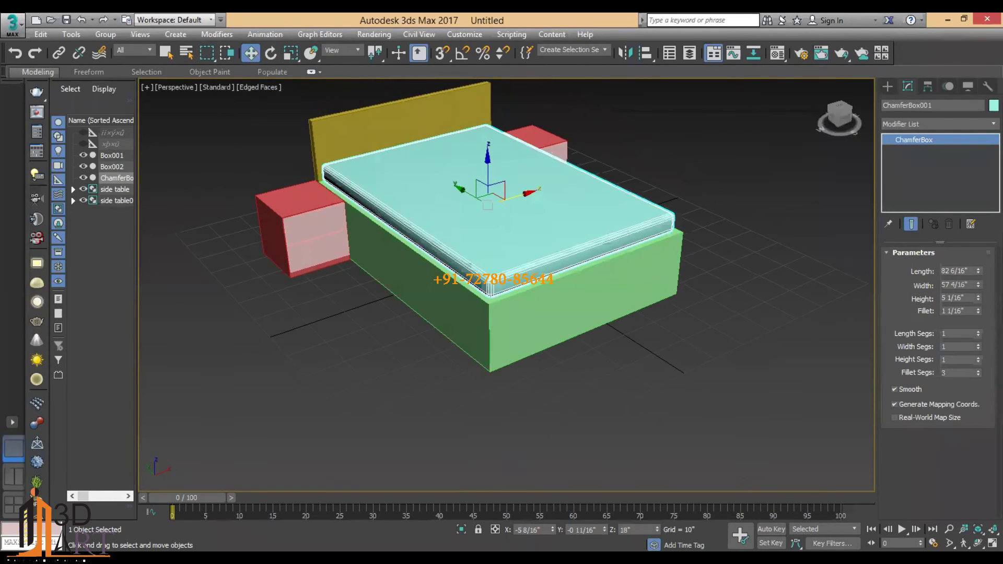
scroll(310, 209, "up", 1)
scroll(310, 209, "up", 3)
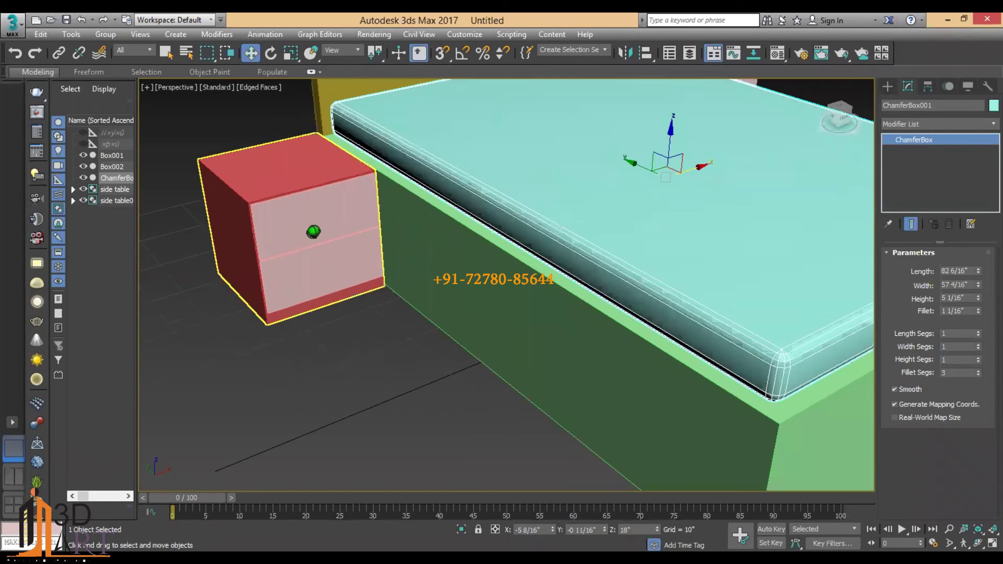
scroll(308, 208, "up", 2)
left_click(296, 211)
scroll(296, 211, "up", 3)
scroll(290, 186, "up", 3)
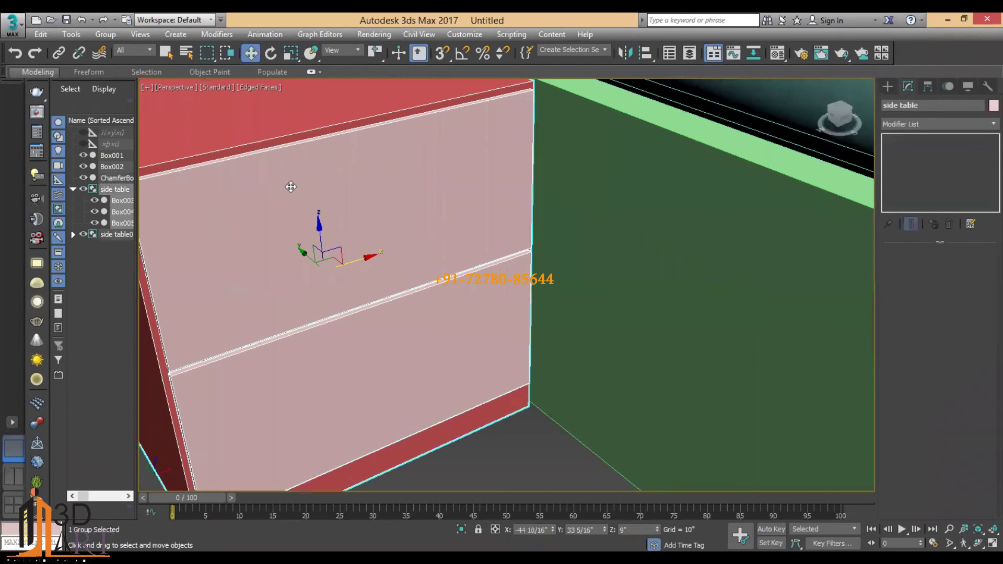
- Bring up the Shapes category with the side table's drawer front in view, zooming out
left_click(888, 86)
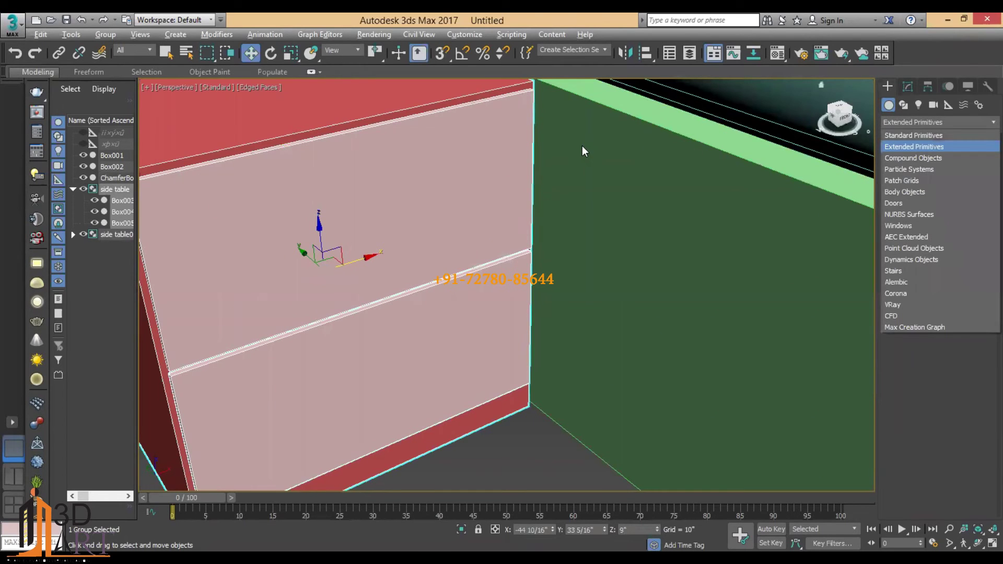
middle_click_drag(427, 226, 470, 221, "alt")
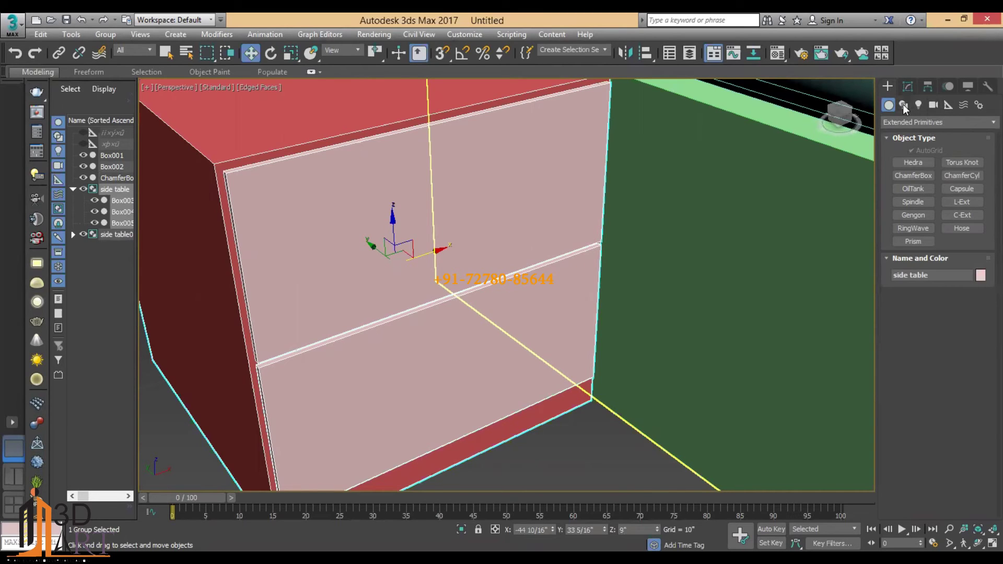
left_click(903, 105)
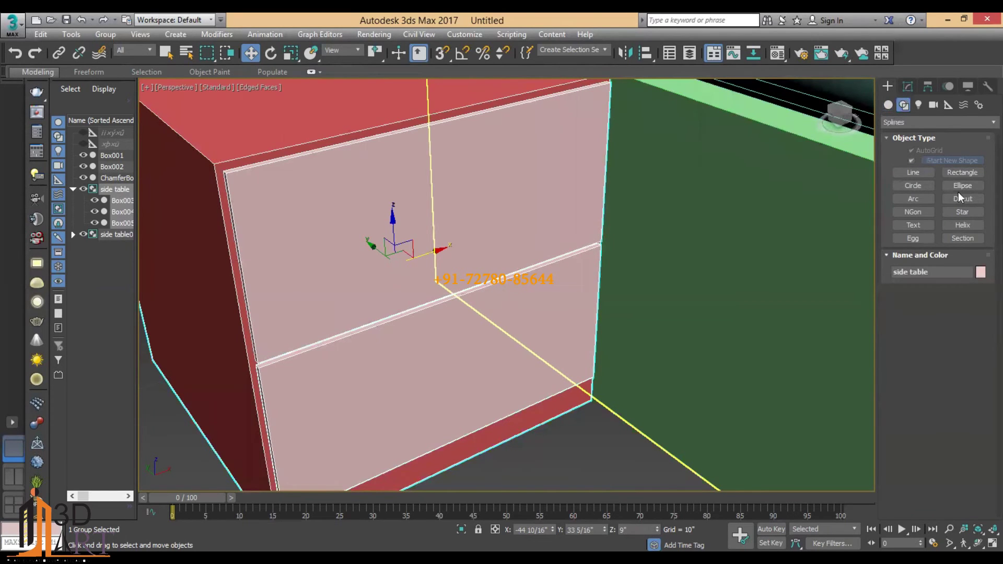
scroll(743, 210, "down", 3)
scroll(743, 210, "down", 5)
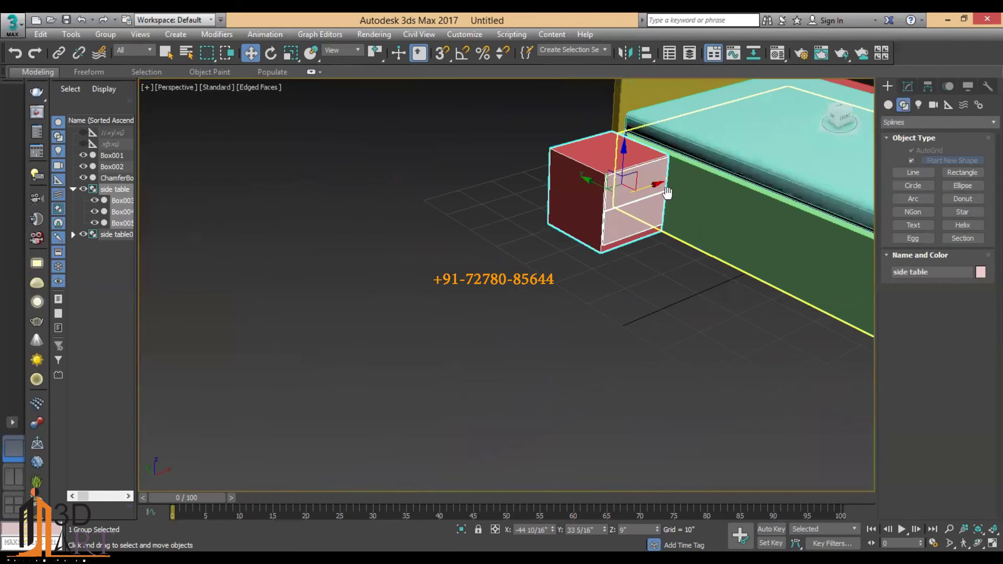
scroll(743, 210, "down", 3)
- Draw a scribbled multi-corner test Line, then undo it
left_click(913, 173)
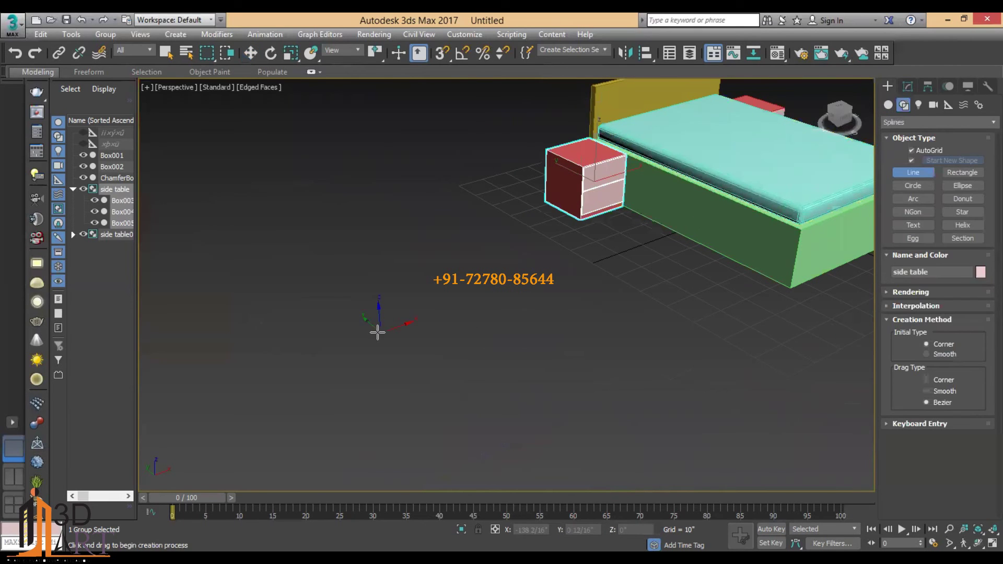
left_click(377, 333)
left_click(467, 232)
left_click(555, 291)
left_click(495, 378)
left_click(396, 371)
left_click(433, 315)
left_click(509, 291)
left_click(468, 259)
left_click(370, 254)
left_click(378, 199)
left_click(503, 212)
right_click(522, 229)
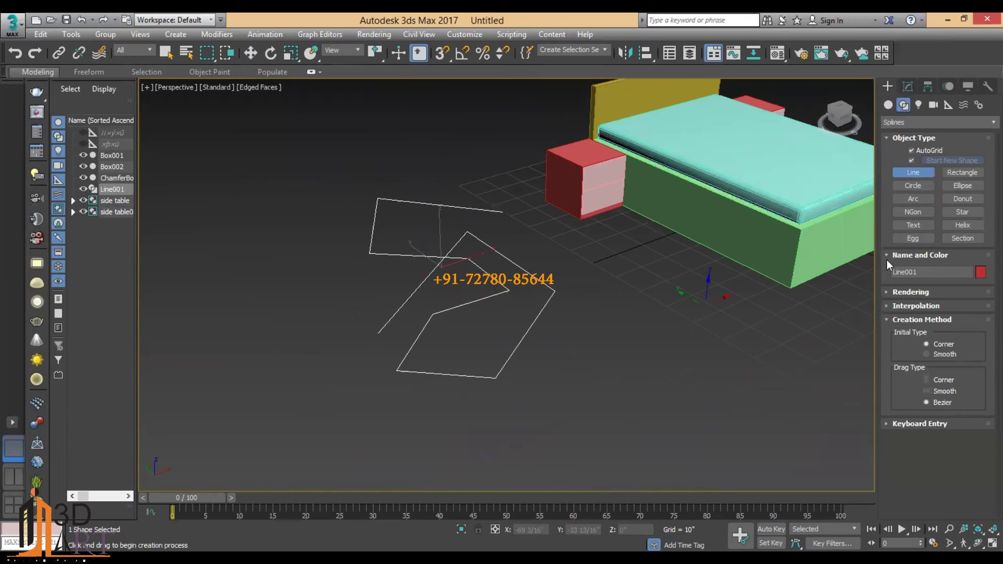
key("ctrl+z")
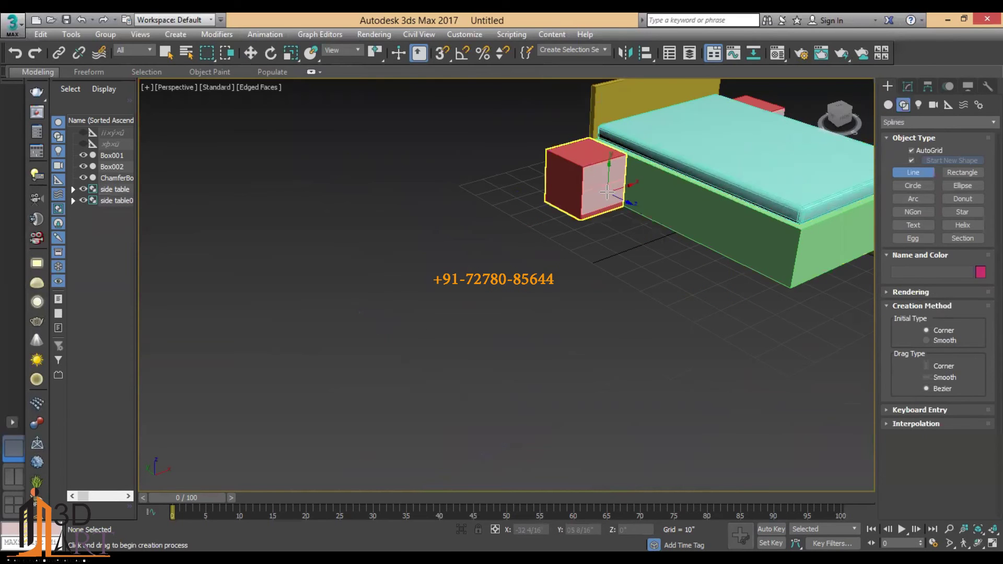
- Draw a three-segment bracket-shaped handle Line across the side table's upper drawer front
scroll(611, 168, "up", 8)
mouse_move(556, 168)
middle_mouse_down("alt")
mouse_move(569, 108)
mouse_move(549, 179)
middle_mouse_up("alt")
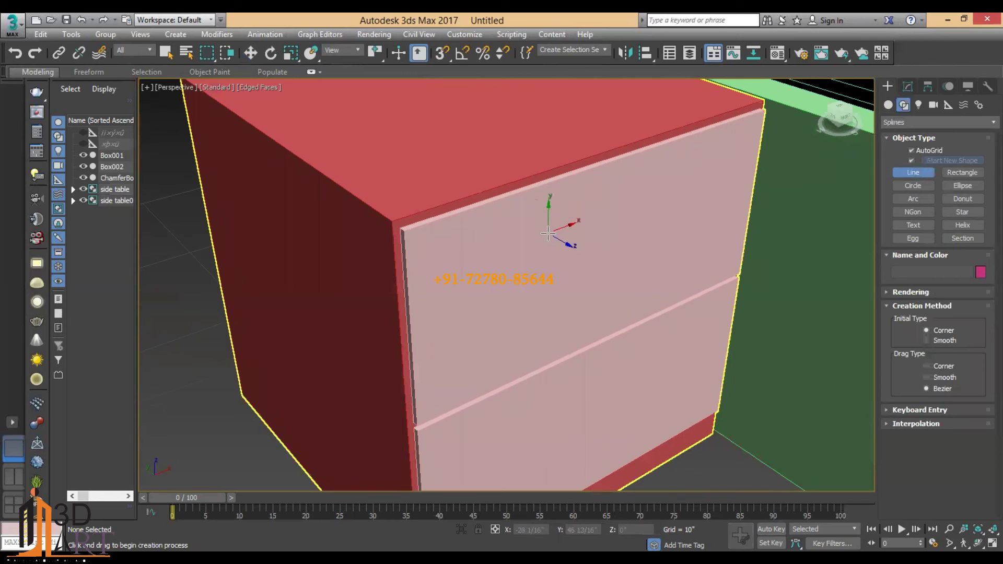
left_click(548, 233)
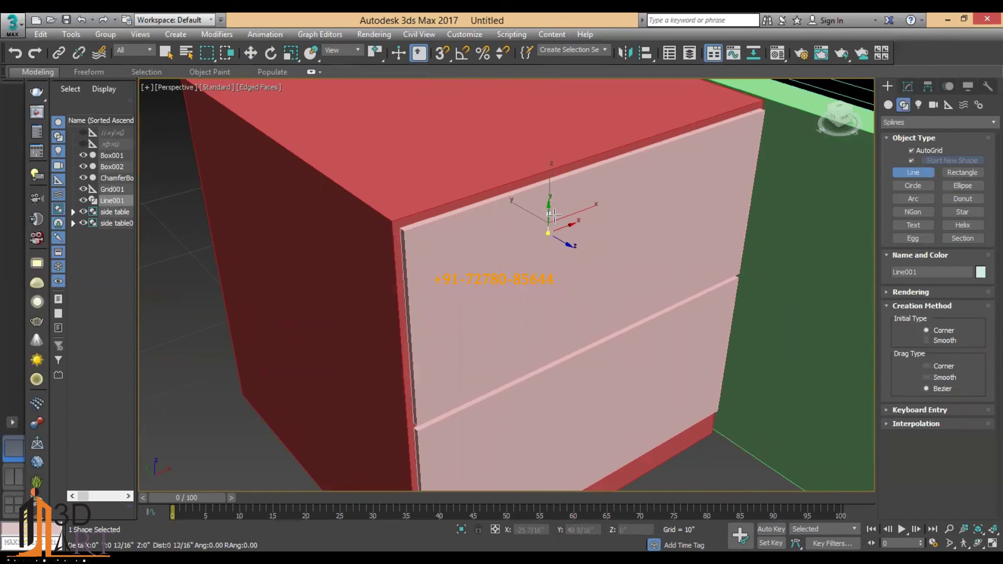
left_click(549, 215)
left_click(678, 183)
right_click(678, 190)
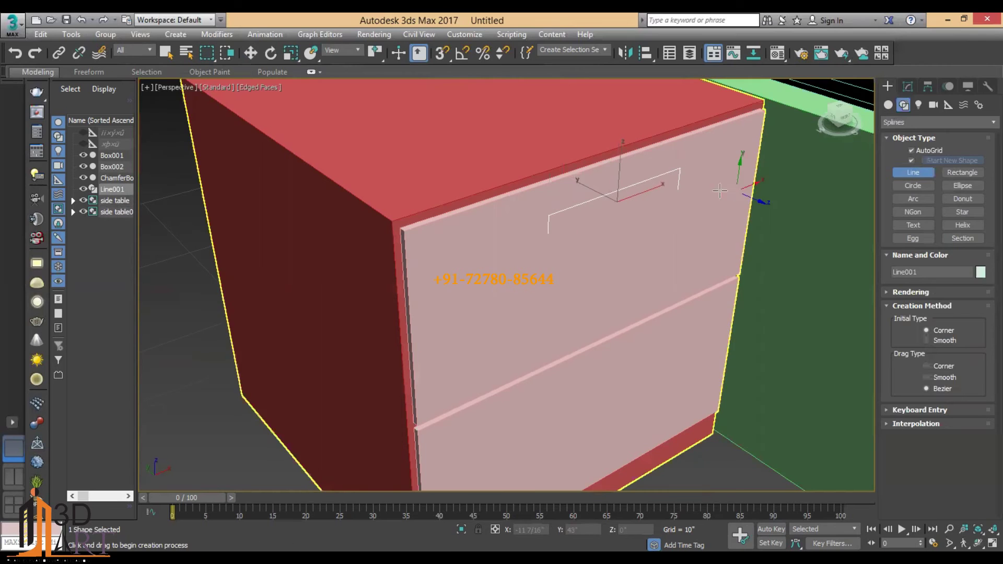
scroll(664, 184, "up", 3)
middle_click_drag(624, 192, 566, 194)
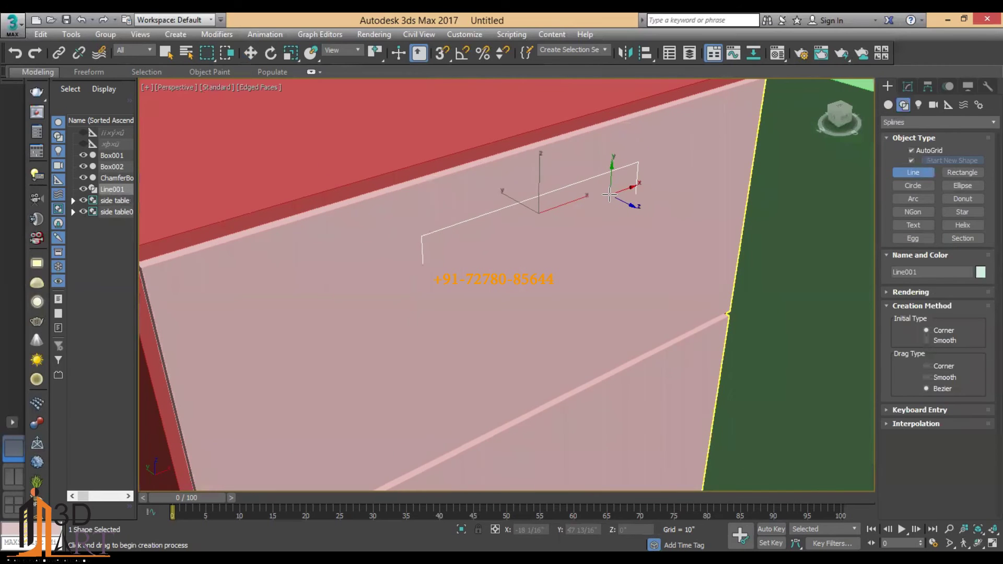
- Enable the handle line in renderer and viewport, raise it, and rotate it 90° with Angle Snap
left_click(908, 87)
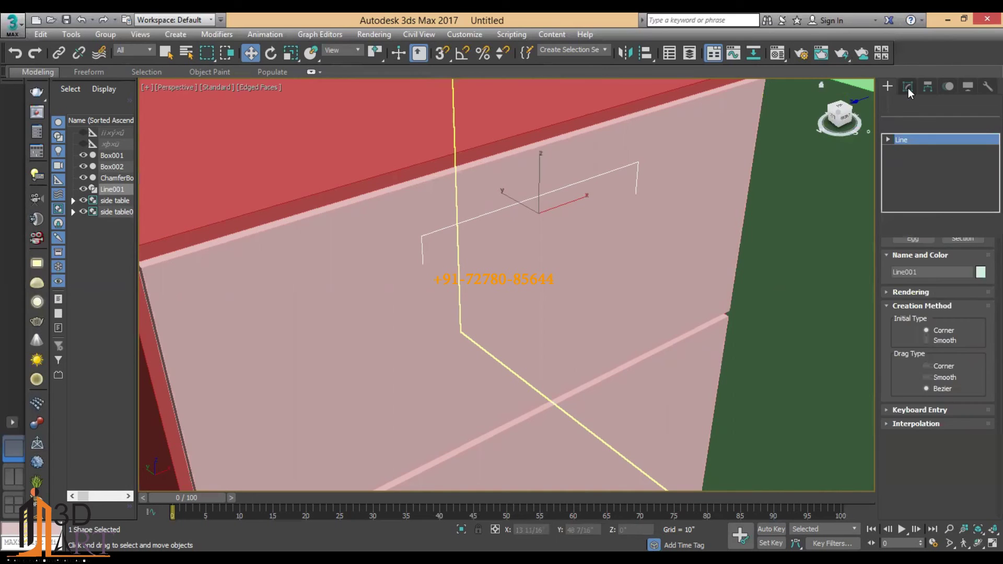
left_click(919, 252)
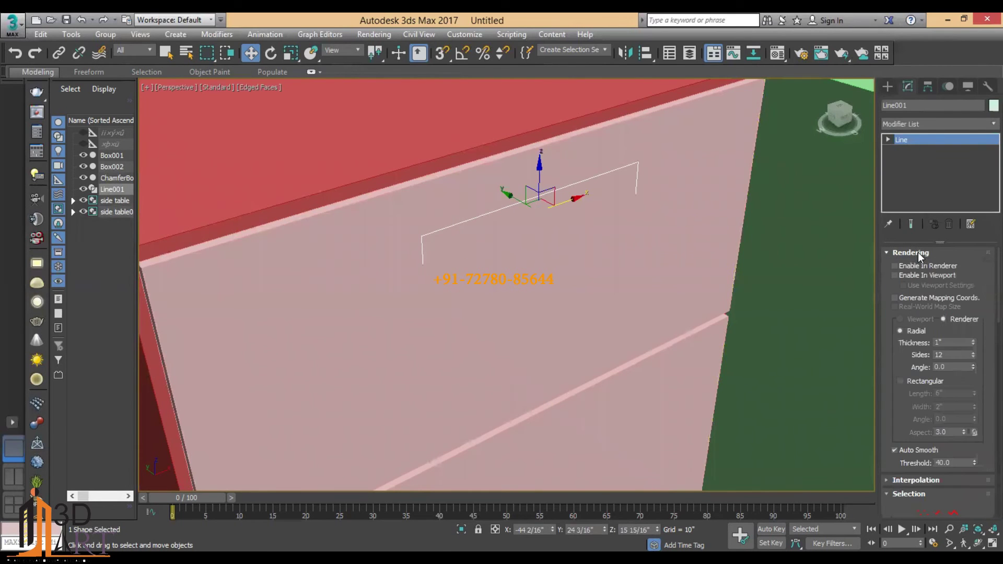
left_click(908, 268)
left_click(904, 276)
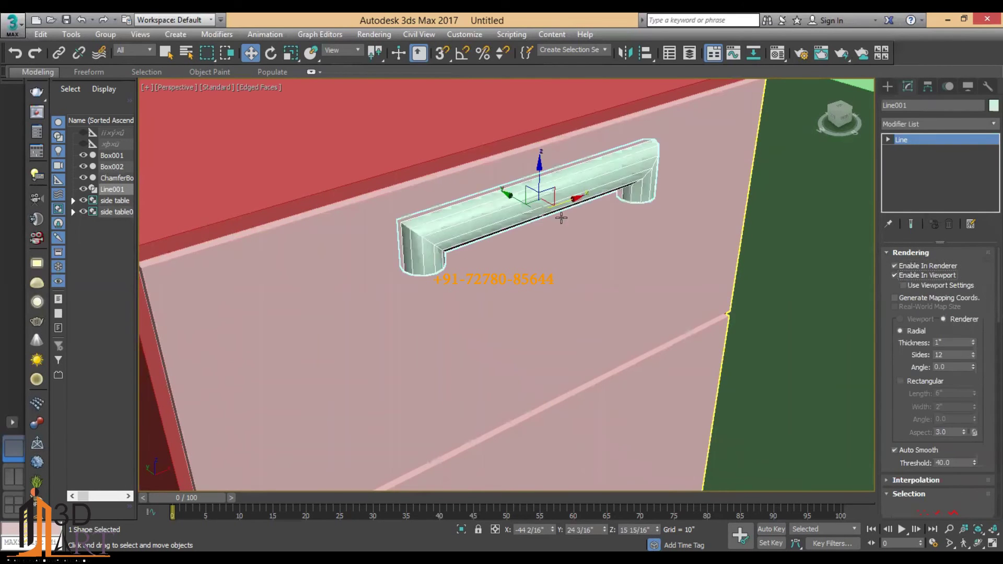
mouse_move(538, 167)
left_mouse_down()
mouse_move(532, 118)
mouse_move(483, 142)
left_mouse_up()
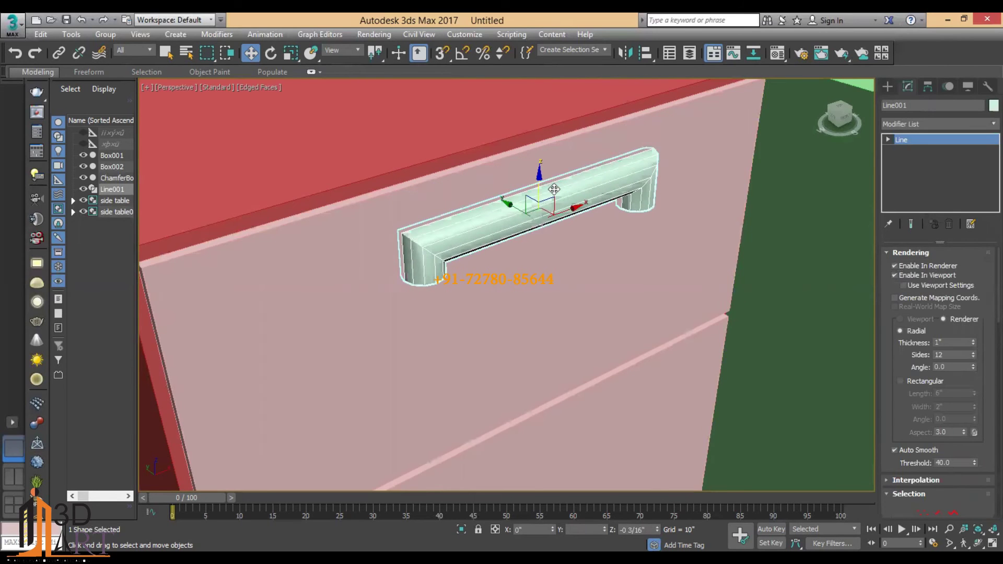
left_click(272, 53)
left_click(462, 54)
mouse_move(568, 232)
left_mouse_down()
mouse_move(583, 245)
mouse_move(584, 236)
left_mouse_up()
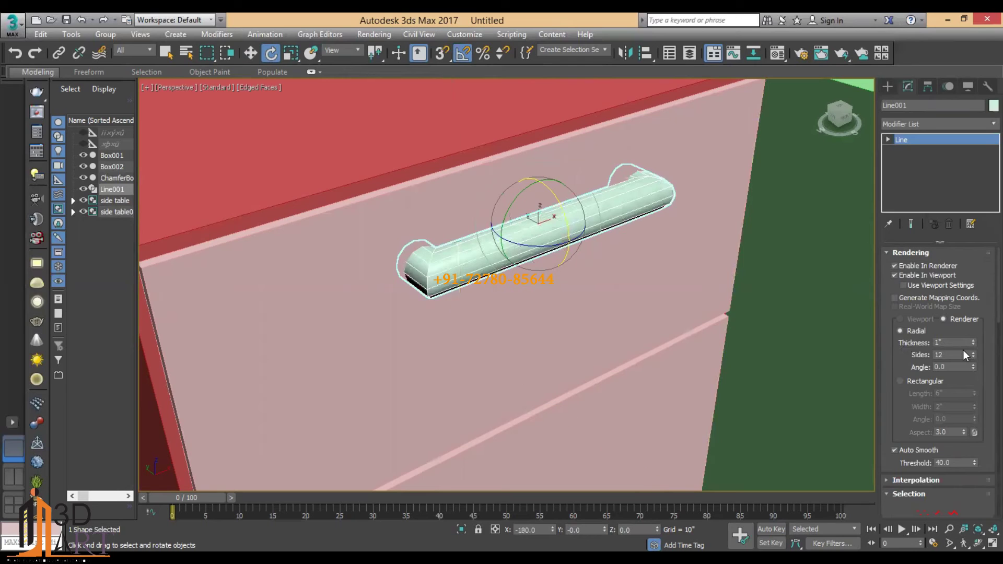
- Give the handle a Rectangular profile, length 0 8/16" and width 0 2/16"
left_click(900, 382)
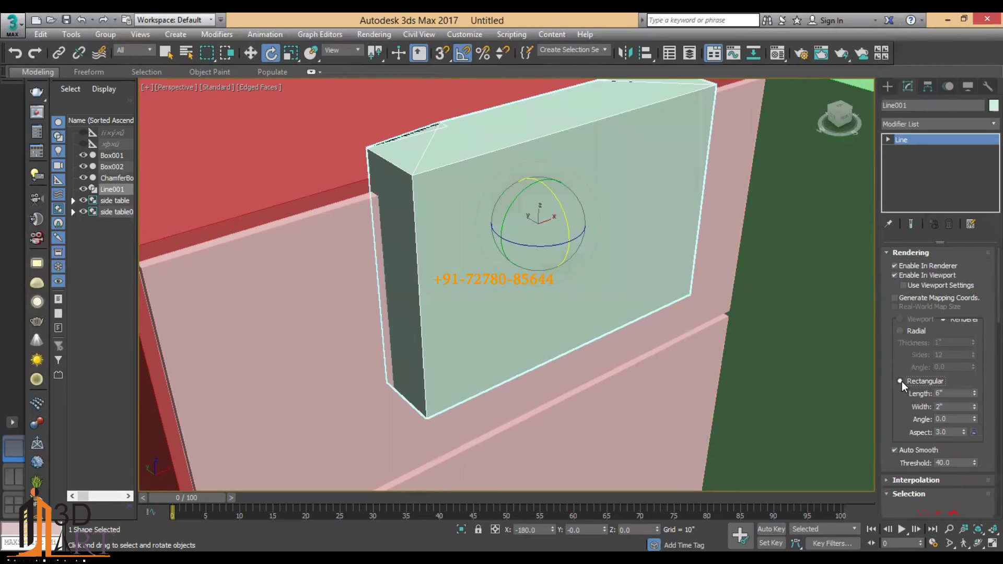
left_click_drag(973, 393, 988, 468)
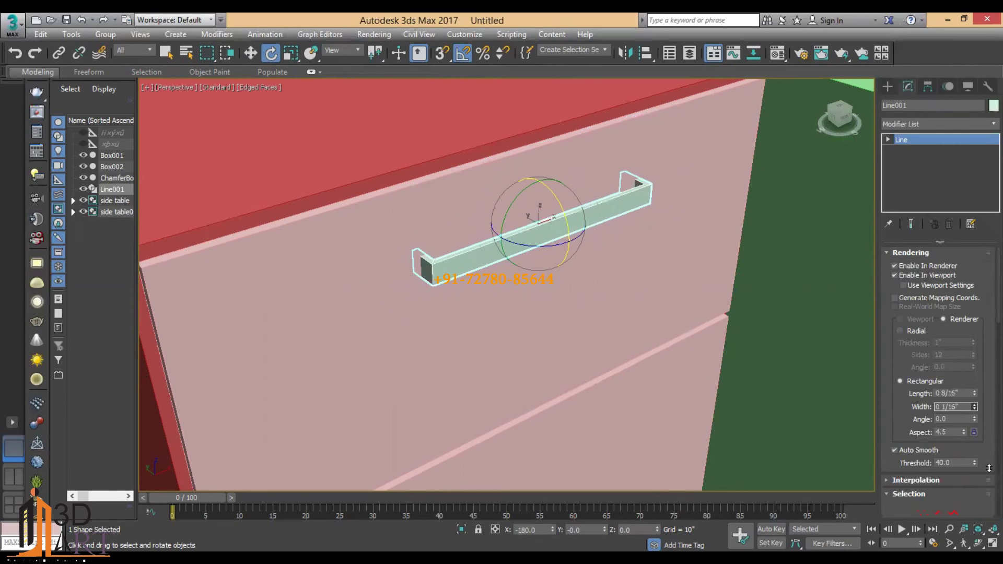
left_click_drag(986, 467, 986, 463)
key("w")
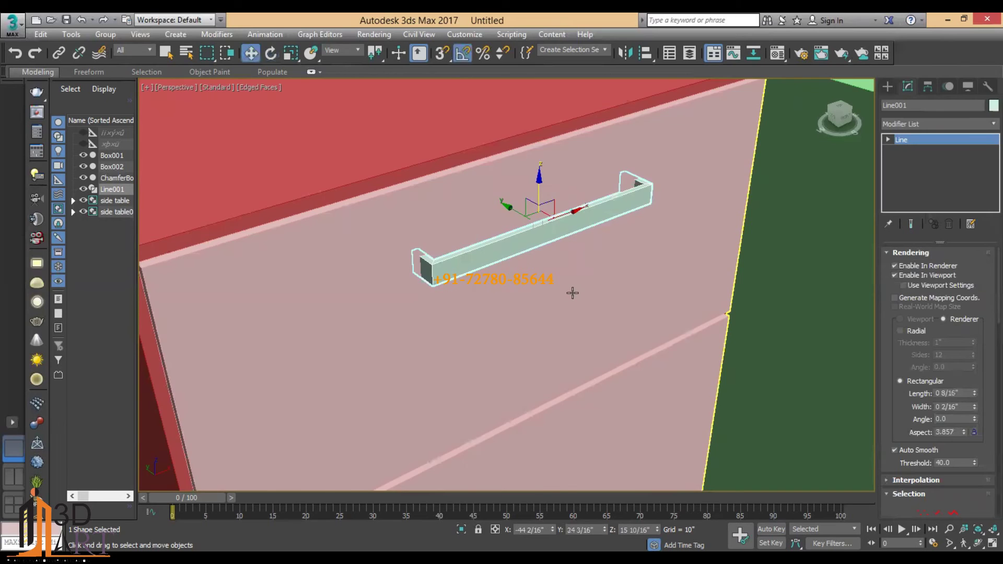
middle_click_drag(571, 291, 542, 269)
scroll(542, 268, "down", 3)
- Copy the handle down to the lower drawer, then copy both handles to the other side table
left_click_drag(528, 205, 552, 338, "shift")
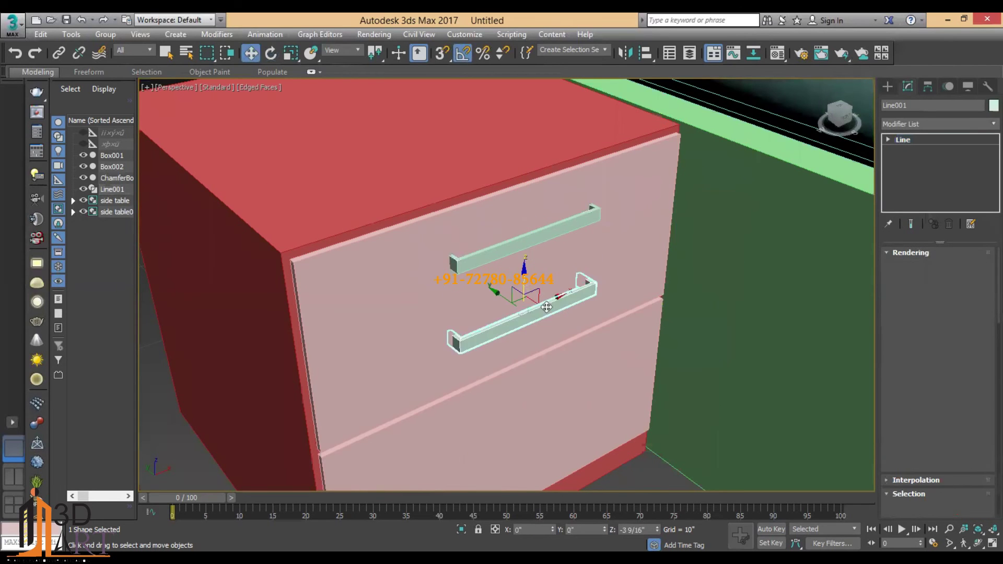
left_click(509, 340)
scroll(562, 324, "down", 3)
scroll(562, 323, "down", 4)
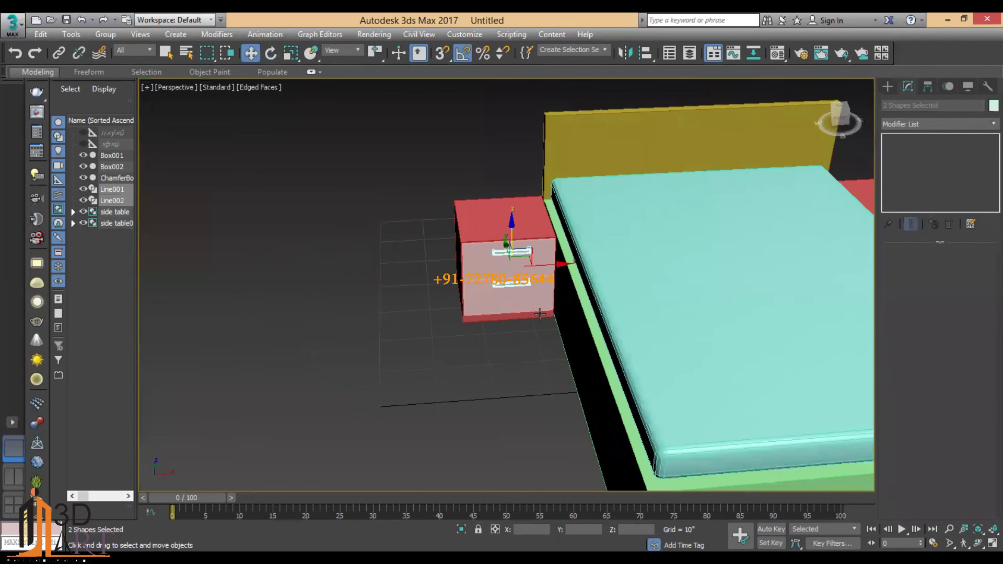
middle_click_drag(562, 324, 691, 283, "alt")
left_click_drag(690, 283, 664, 293)
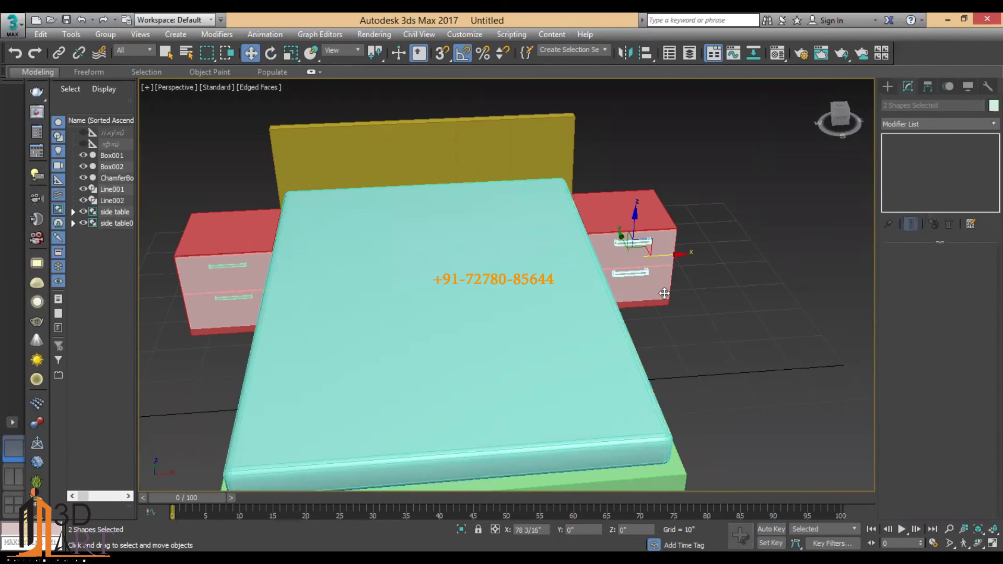
left_click(500, 342)
- Orbit around the bed and select the side tables and handles to check the copies
middle_click_drag(757, 309, 737, 302, "alt")
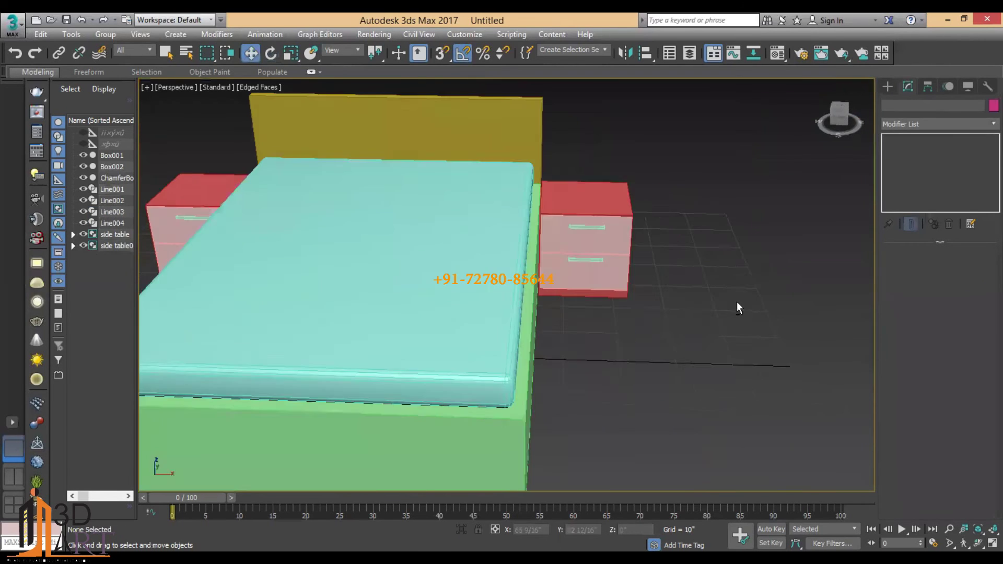
left_click(537, 255)
scroll(555, 244, "up", 5)
left_click(557, 242)
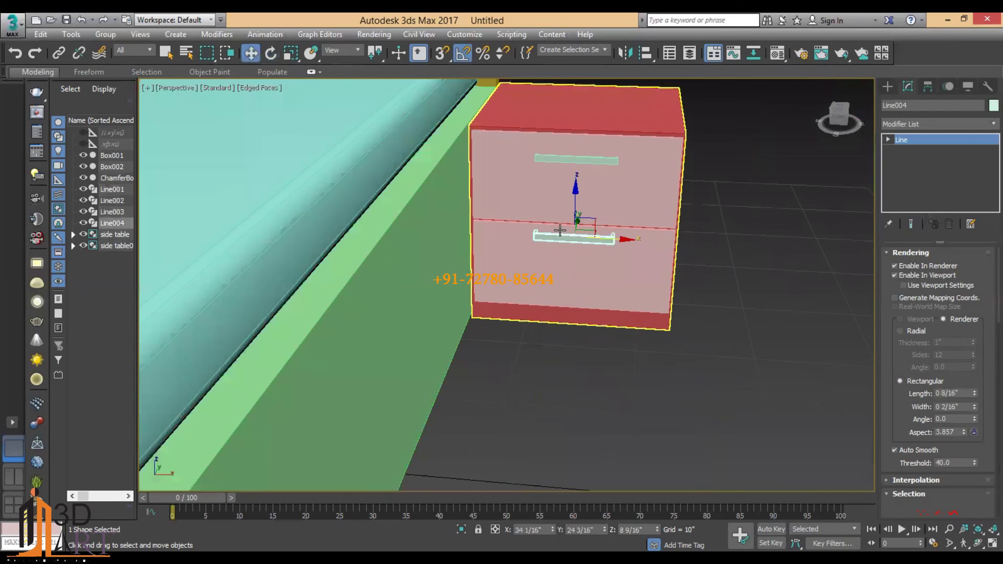
scroll(576, 223, "down", 5)
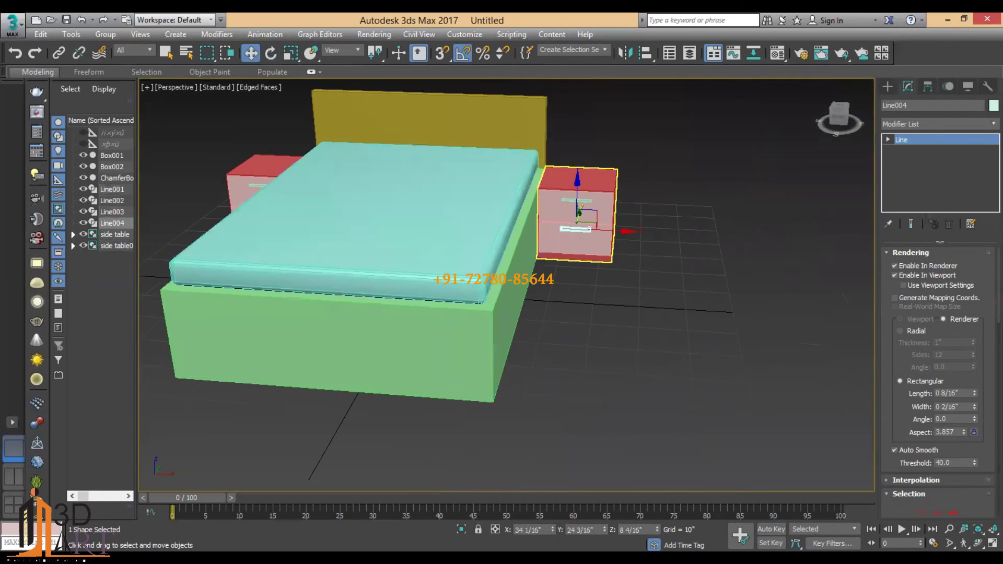
scroll(622, 299, "down", 3)
middle_click_drag(622, 299, 661, 306, "alt")
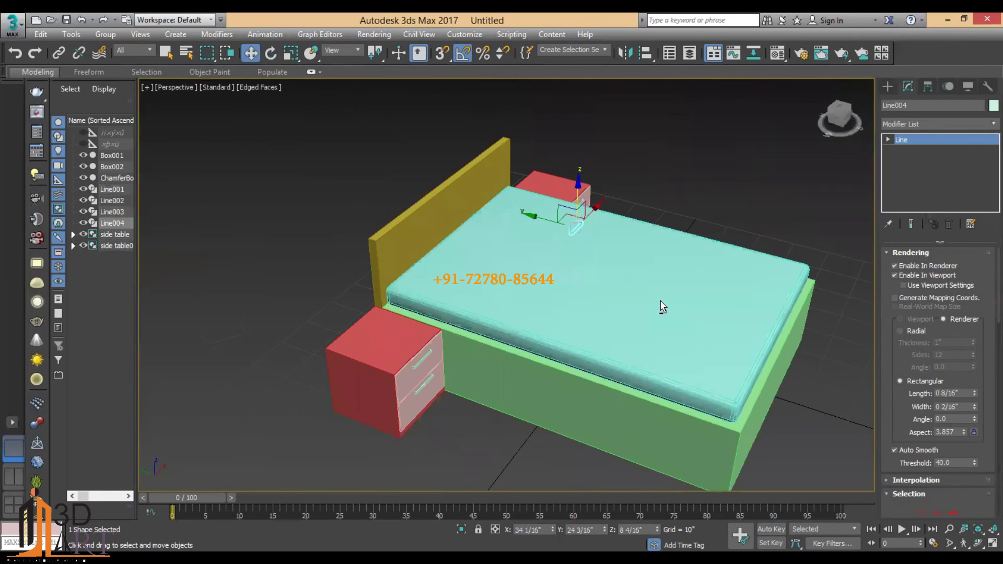
left_click(396, 347)
scroll(395, 347, "up", 4)
scroll(395, 347, "down", 2)
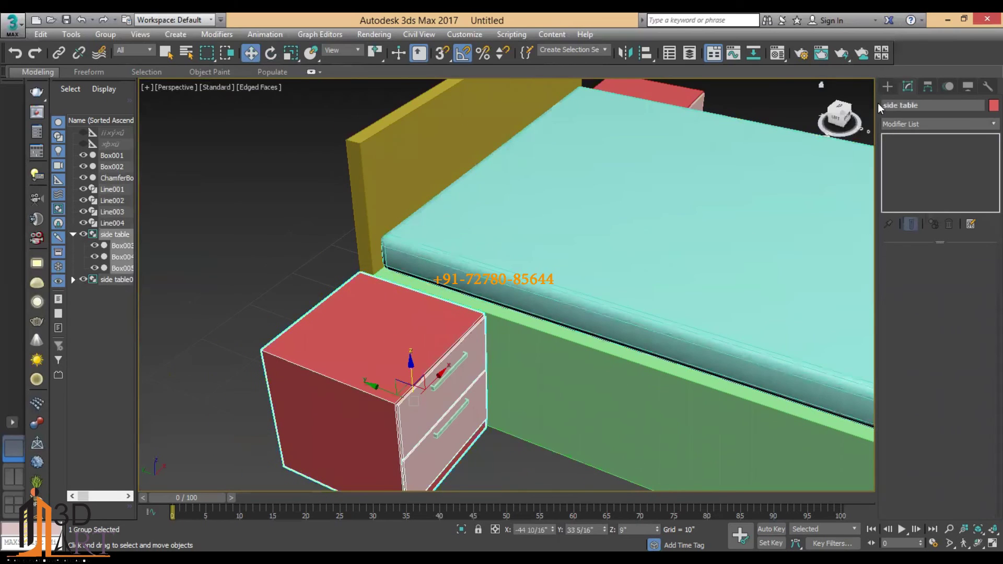
left_click(886, 87)
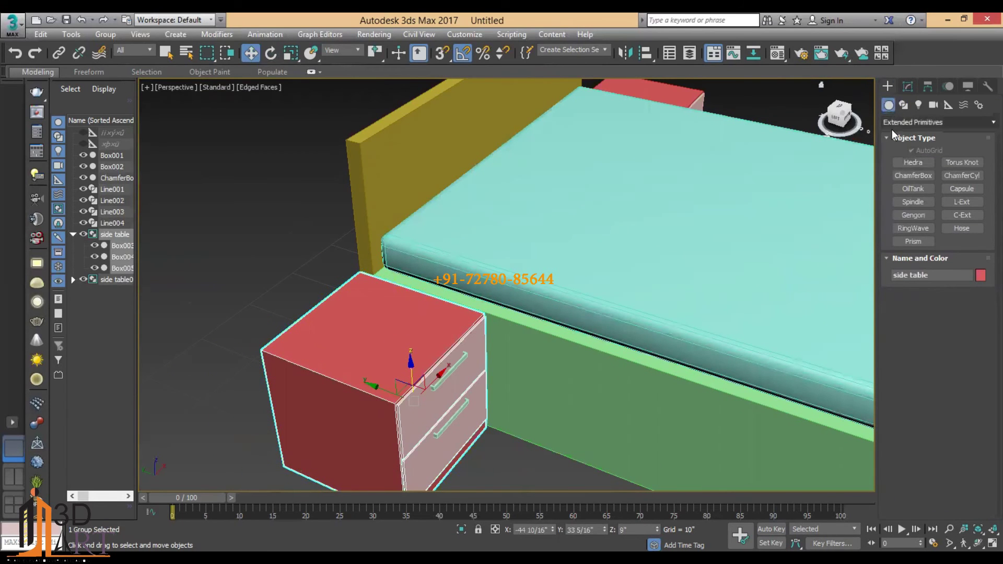
- Drag out a Standard Primitives cylinder in front of the bed
left_click(892, 123)
left_click(899, 131)
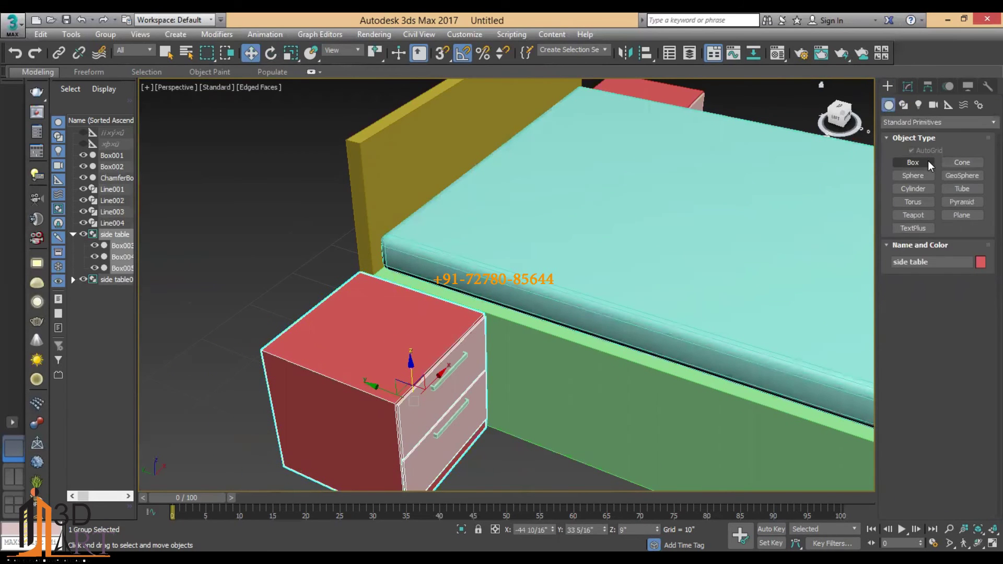
left_click(914, 189)
scroll(497, 208, "down", 5)
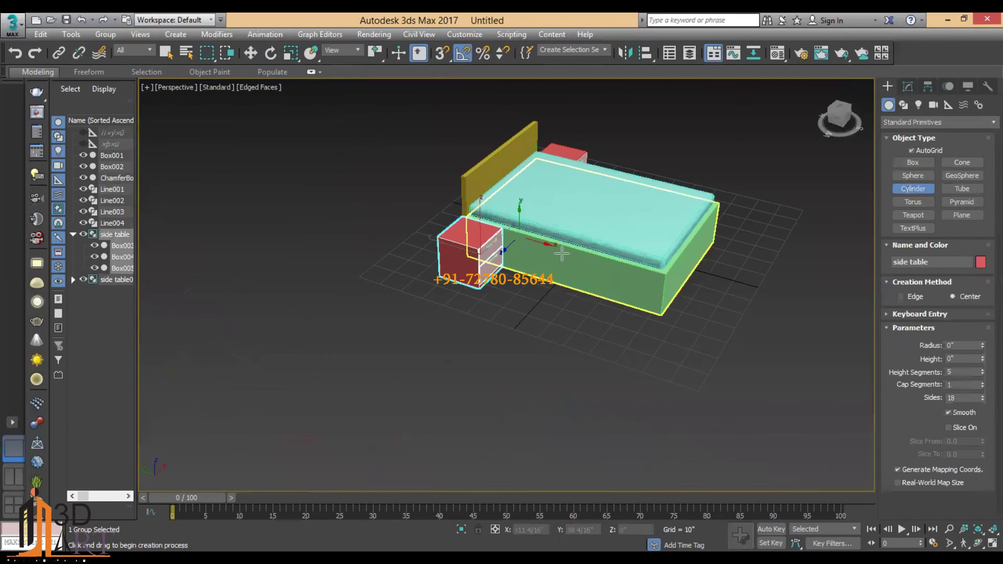
middle_click_drag(762, 219, 722, 179)
mouse_move(563, 357)
left_mouse_down()
mouse_move(633, 380)
mouse_move(599, 369)
left_mouse_up()
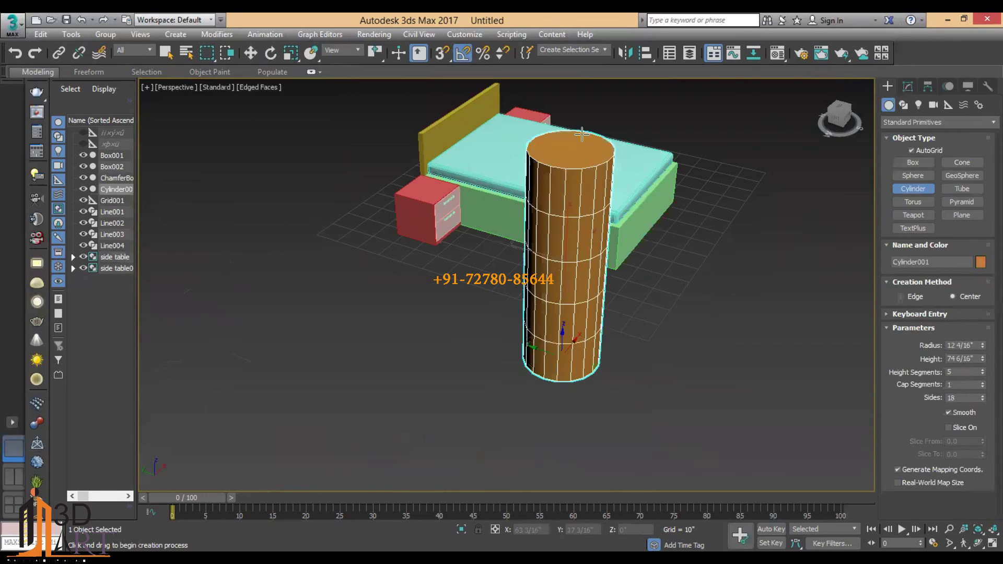
left_click(595, 132)
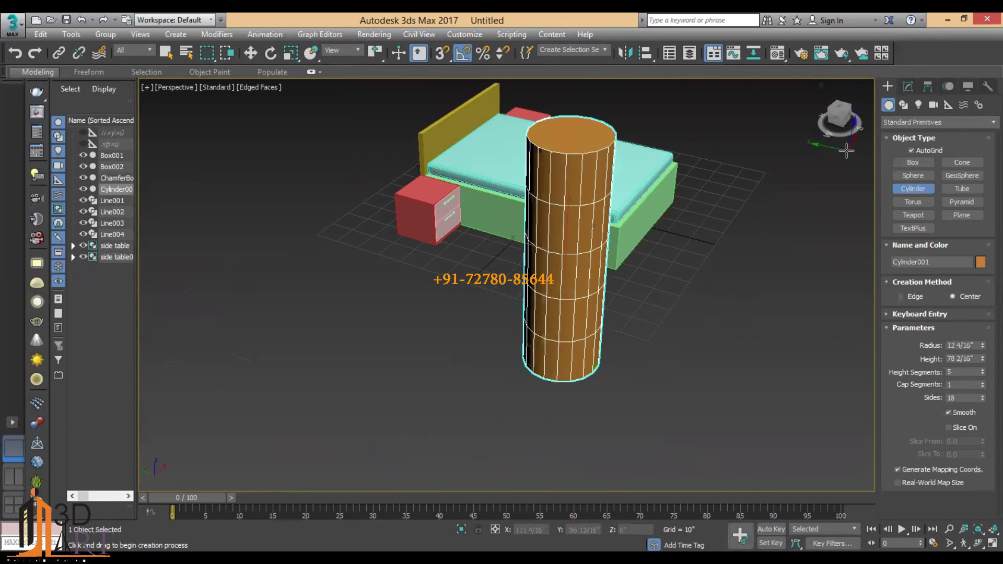
- Set the cylinder's radius to 7 11/16" and height to 50 13/16", then zoom the Top view to fit
left_click(908, 88)
left_click_drag(984, 274, 985, 336)
left_click_drag(983, 284, 983, 282)
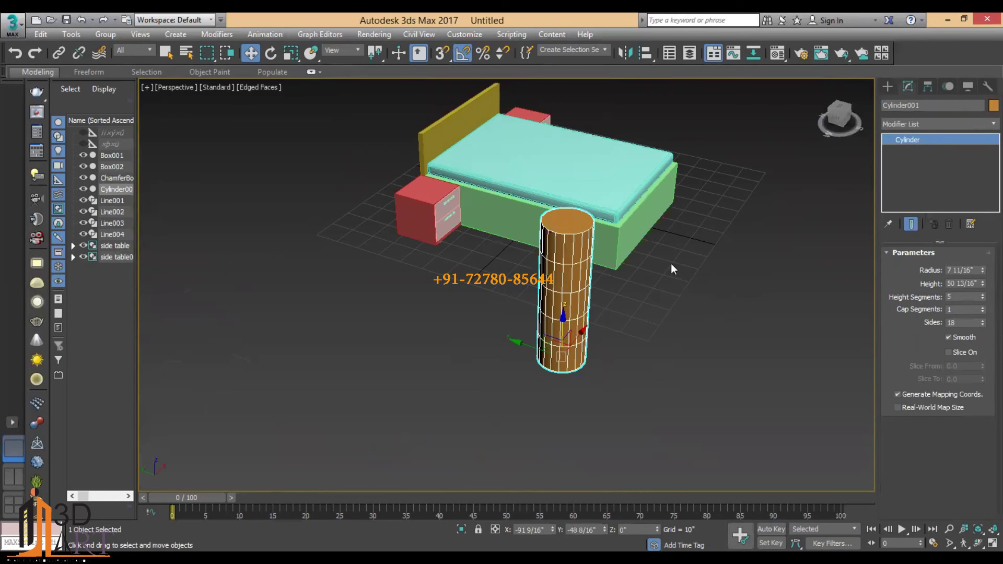
key("alt+w")
middle_click(400, 218)
key("alt+w")
key("z")
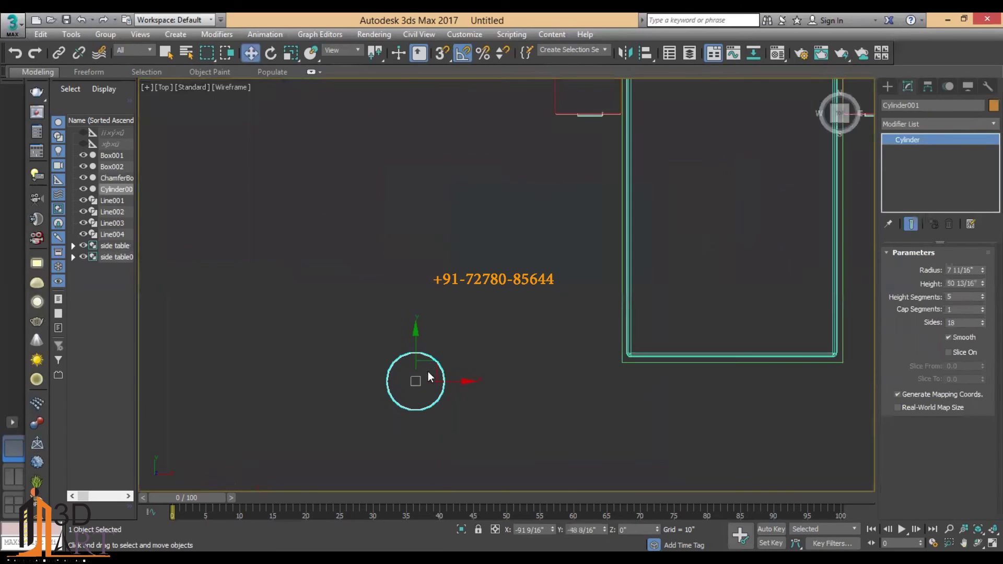
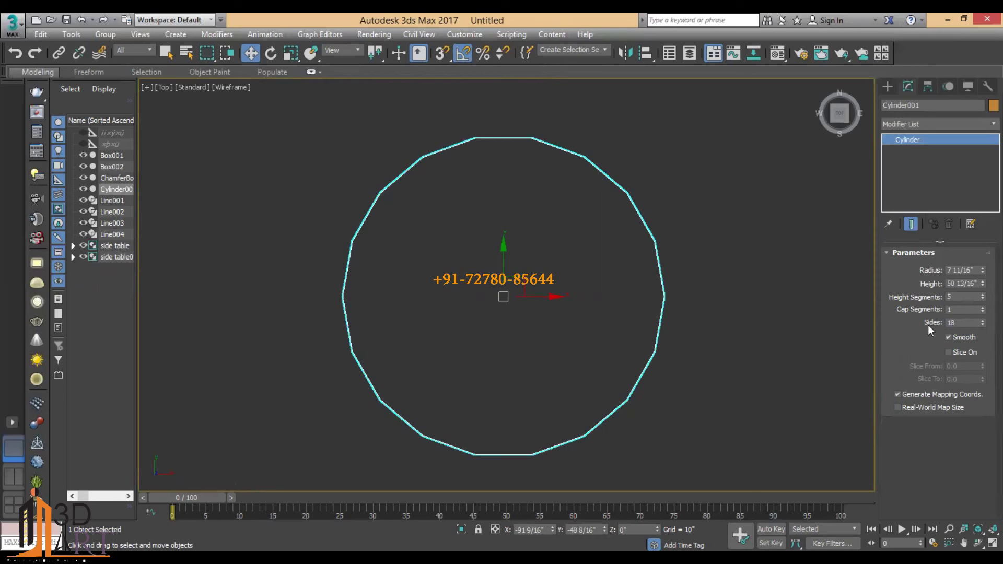
- Raise the test cylinder's Sides to 48 and frame it in the Perspective view
left_click_drag(982, 323, 978, 293)
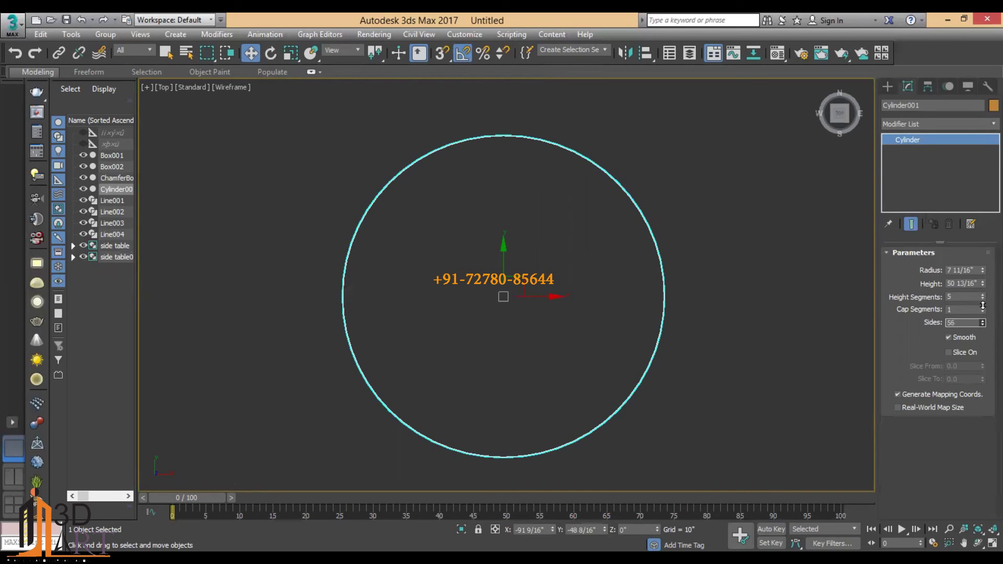
type("48")
left_click_drag(983, 306, 982, 307)
key("alt+w")
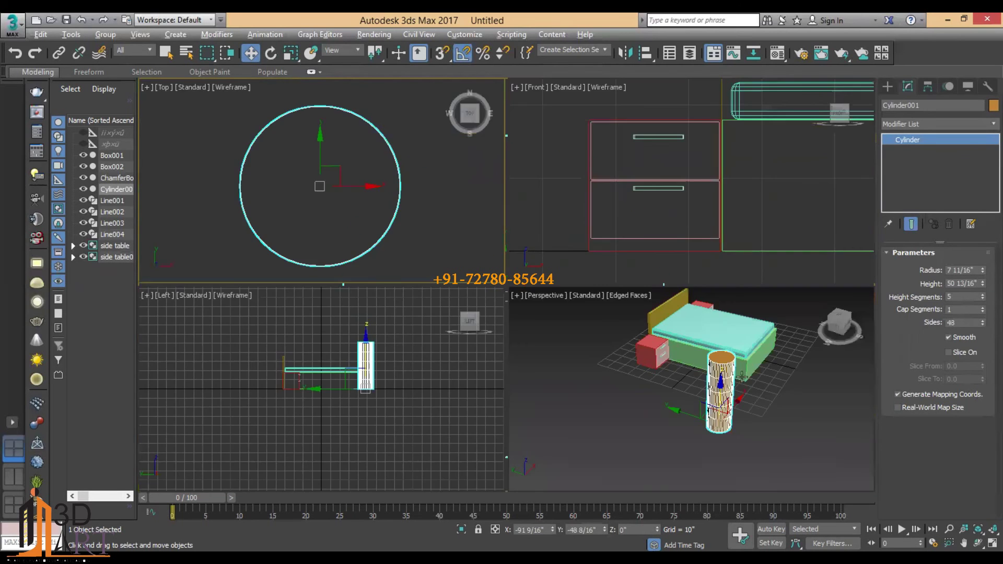
key("alt+w")
key("z")
mouse_move(563, 265)
middle_mouse_down("alt")
mouse_move(572, 302)
mouse_move(557, 258)
mouse_move(567, 259)
middle_mouse_up("alt")
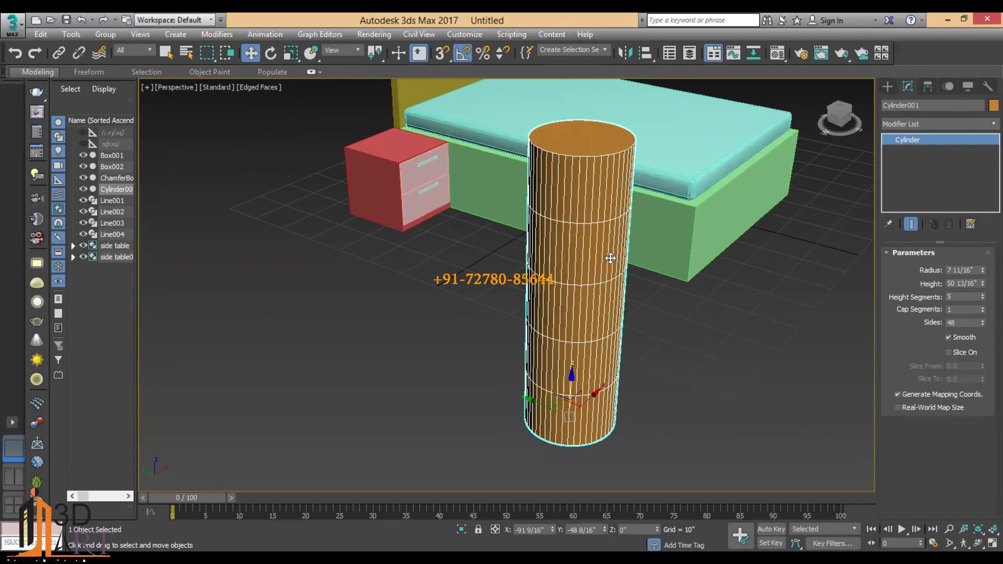
- Turn on Slice and set Slice From to 158.5 to cut a thin wedge
left_click(955, 355)
left_click(984, 368)
mouse_move(983, 368)
left_mouse_down()
mouse_move(945, 154)
mouse_move(942, 206)
left_mouse_up()
- Turn slicing off, delete the test cylinder, and focus on the red side table
left_click(951, 351)
key("Delete")
left_click(397, 180)
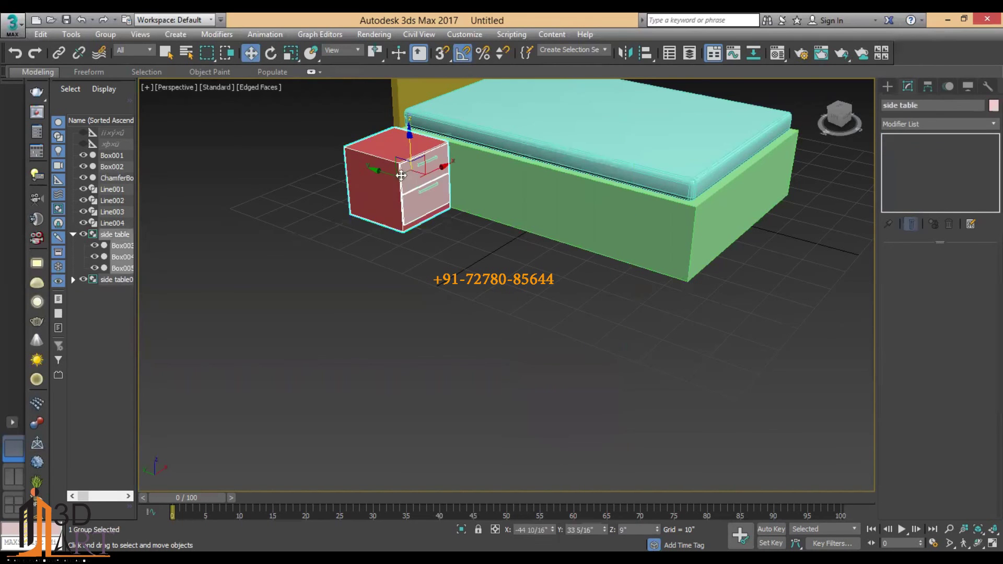
middle_click_drag(397, 180, 435, 216, "alt")
scroll(436, 217, "up", 5)
scroll(484, 180, "up", 3)
- Draw a flat AutoGrid cylinder disc on the side table top and centre it
left_click(887, 86)
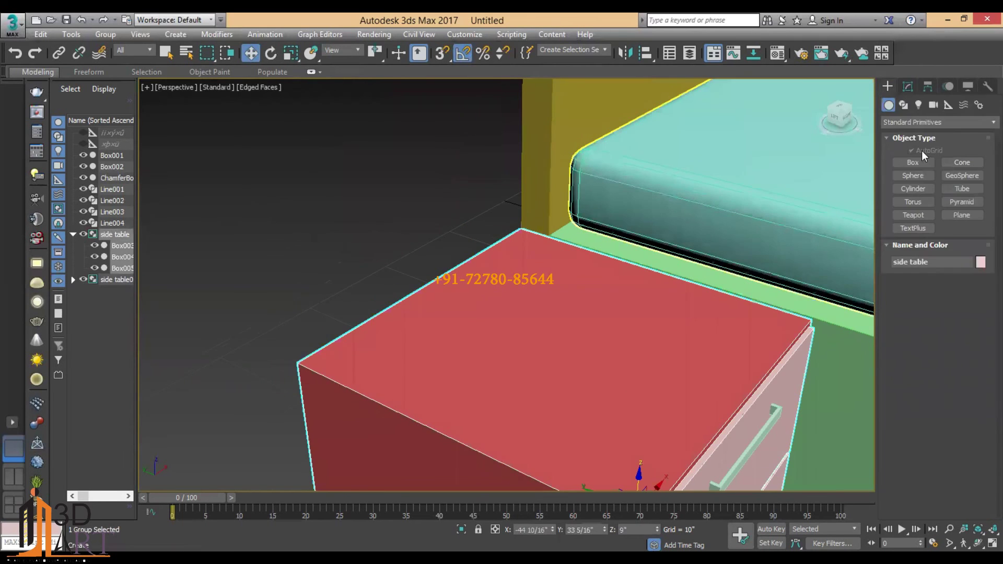
left_click(909, 188)
left_click_drag(550, 332, 582, 341)
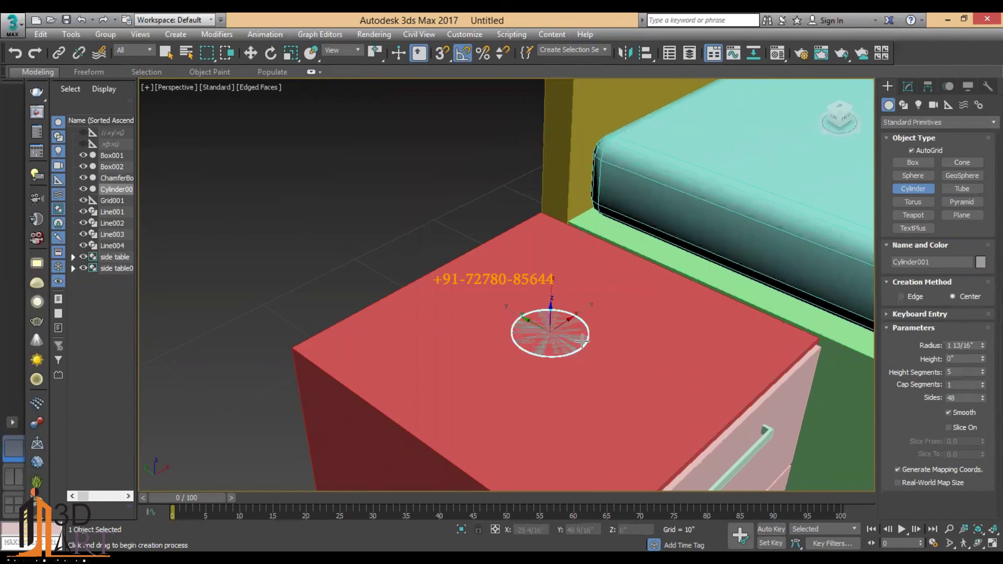
left_click(582, 341)
key("alt+w")
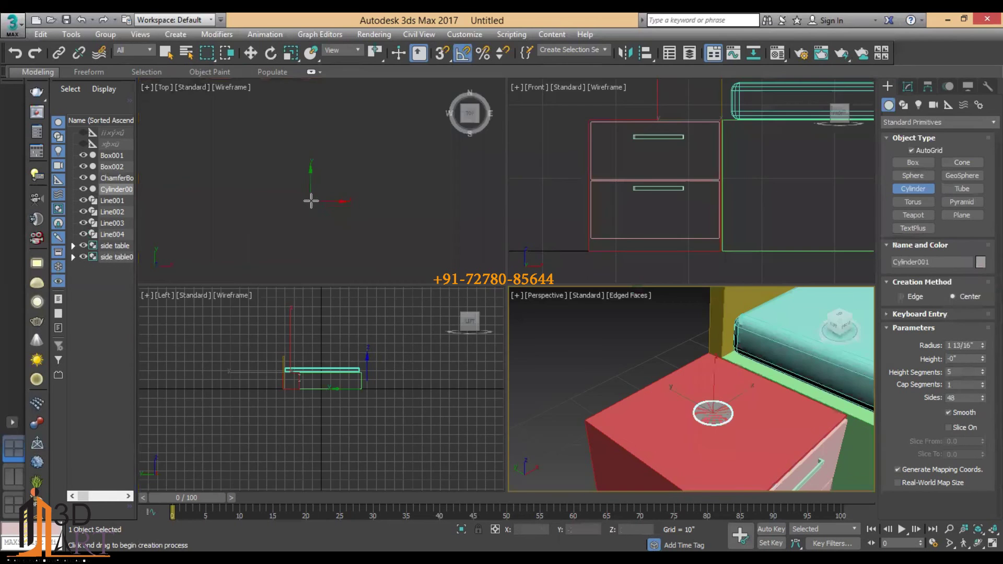
key("alt+w")
key("z")
scroll(407, 242, "down", 4)
scroll(418, 243, "down", 5)
key("w")
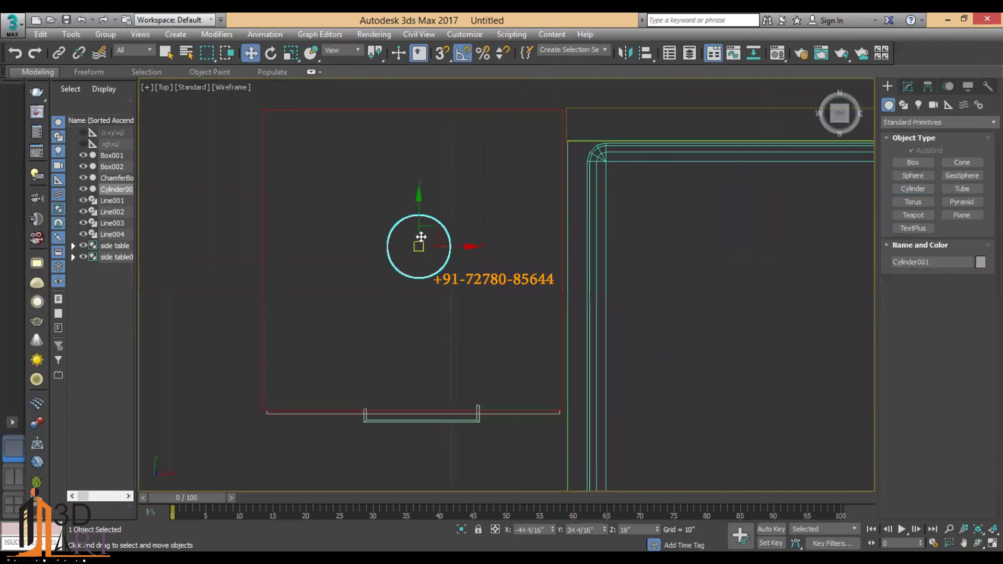
left_click_drag(421, 252, 422, 254)
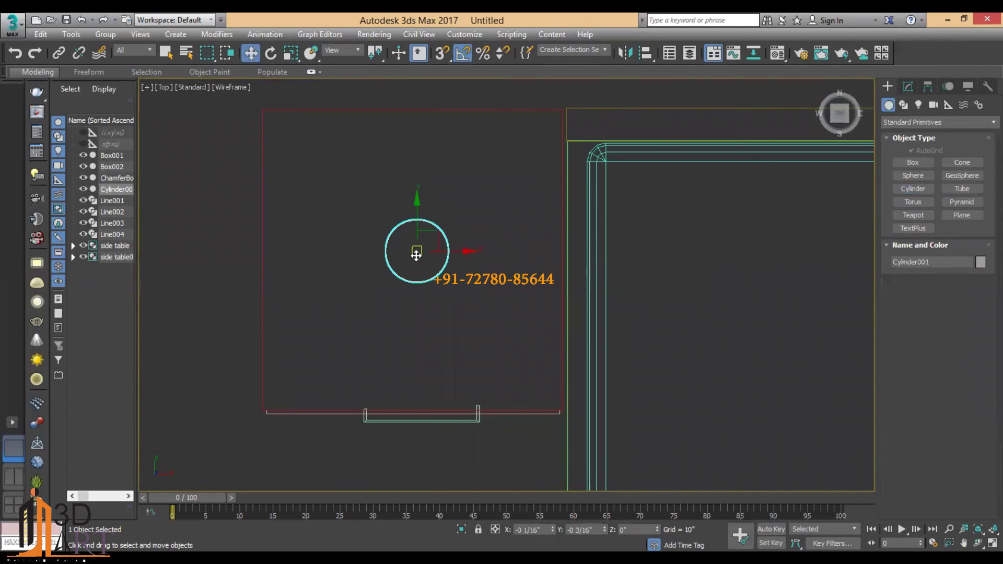
- Set the disc's Height to 0 2/16"
key("alt+w")
right_click(694, 325)
key("alt+w")
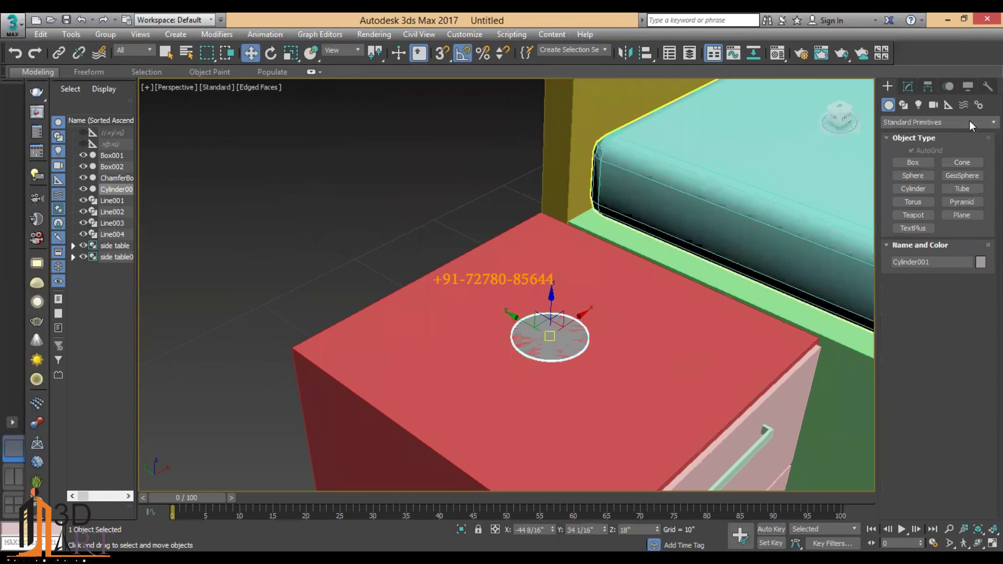
left_click(907, 86)
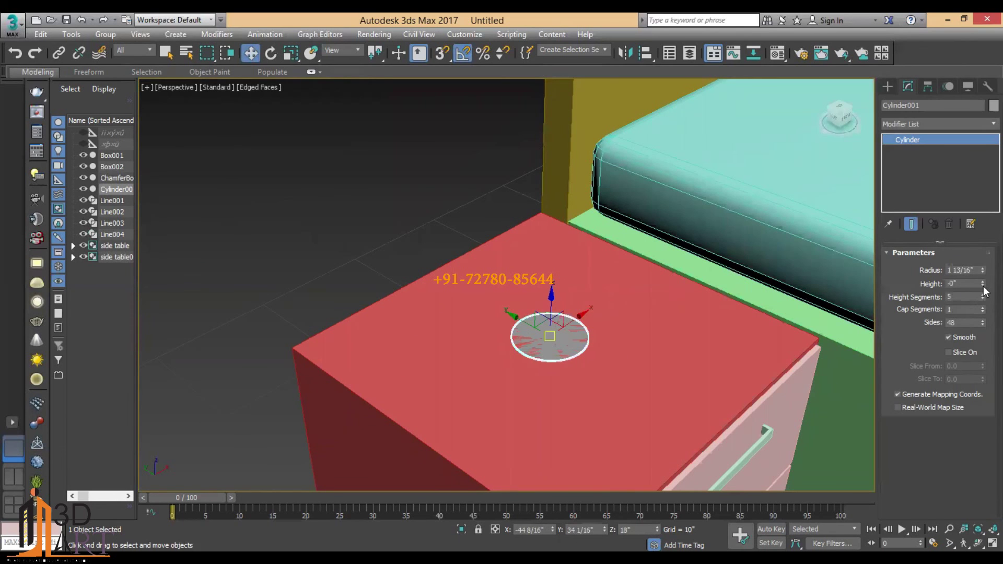
left_click_drag(983, 285, 976, 273)
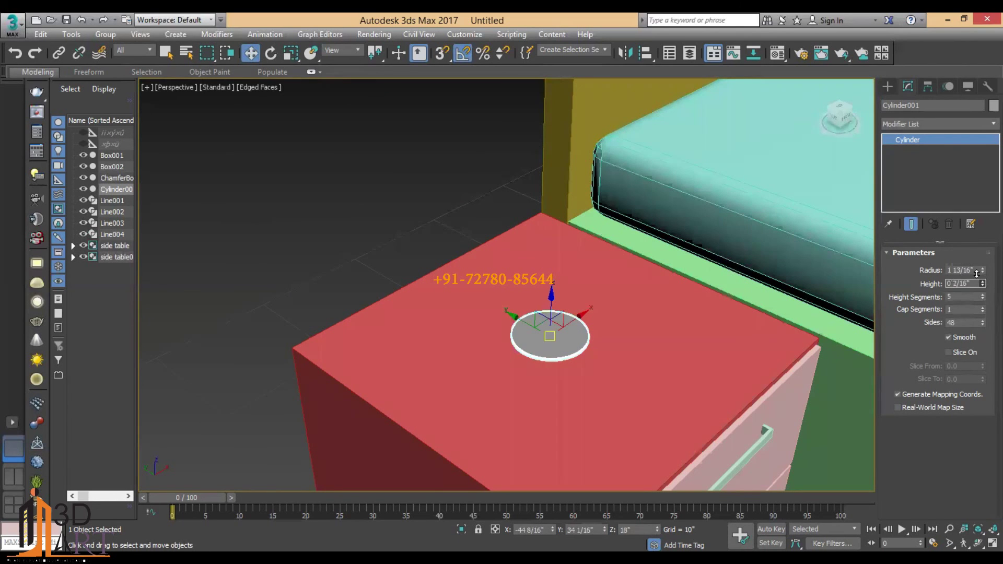
- Add a slender upright cylinder stem rising from the disc's centre
left_click(889, 87)
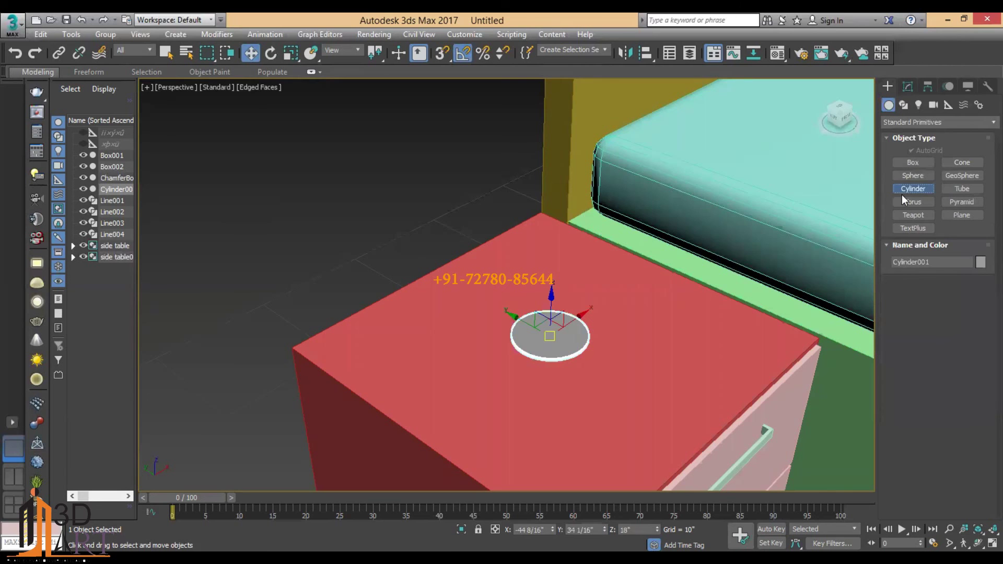
left_click(912, 190)
left_click_drag(550, 333, 555, 334)
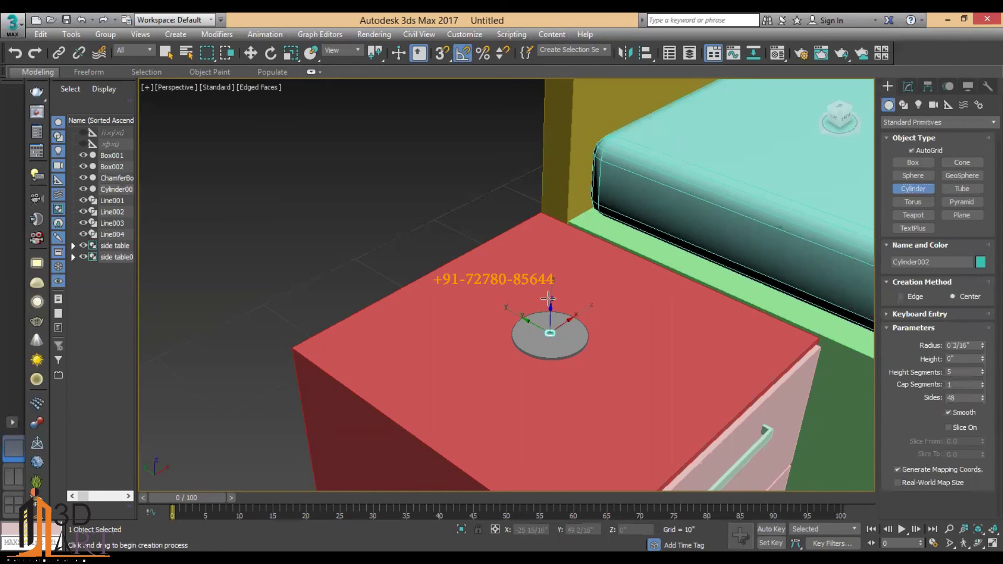
left_click(548, 251)
key("w")
middle_click_drag(554, 272, 551, 316, "alt")
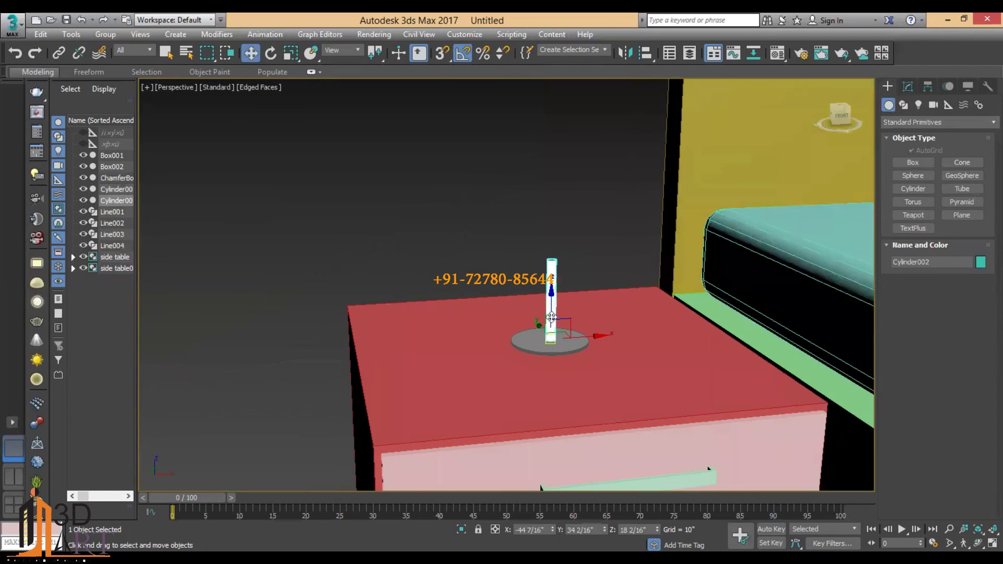
left_click(531, 346, "ctrl")
key("z")
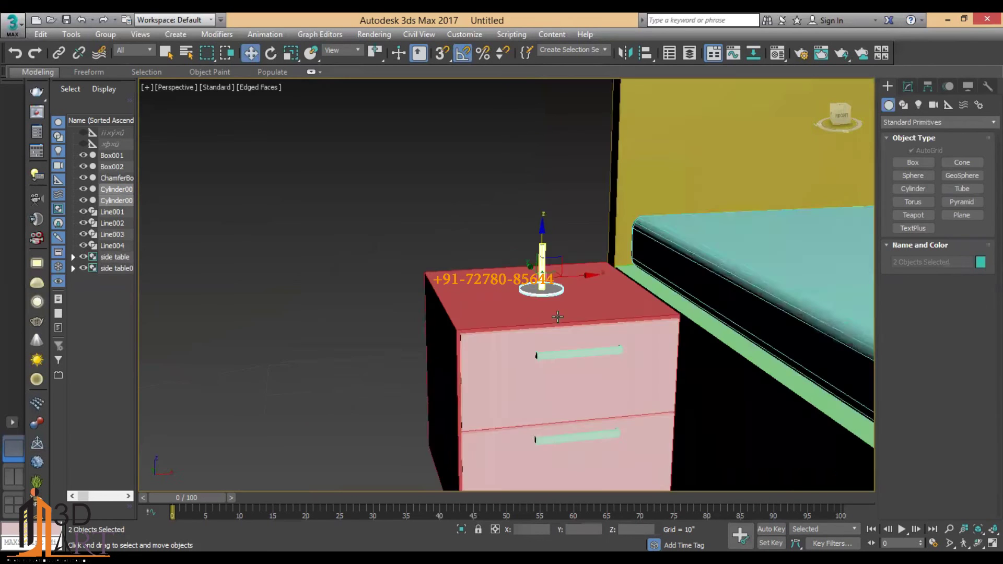
scroll(604, 296, "down", 5)
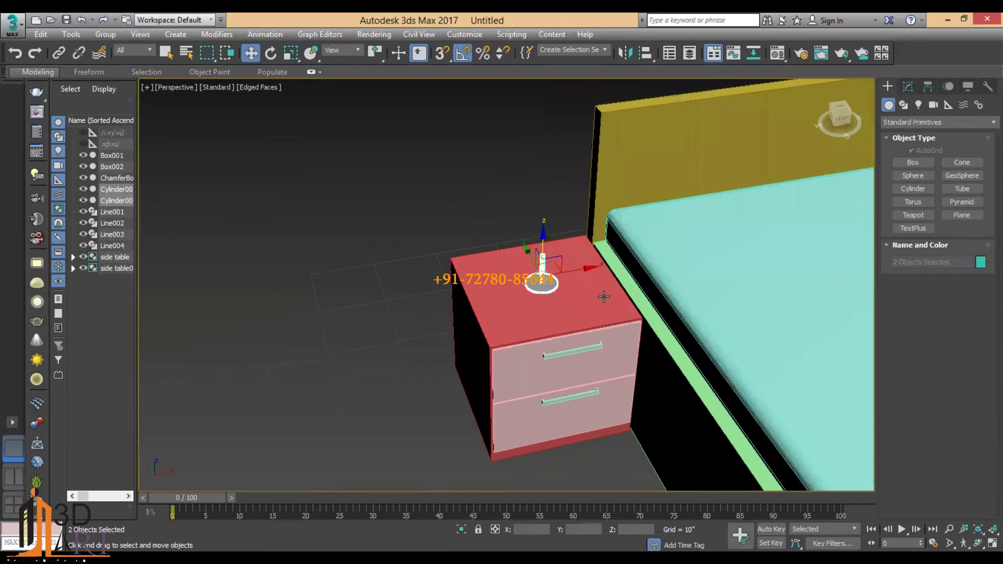
left_click(963, 165)
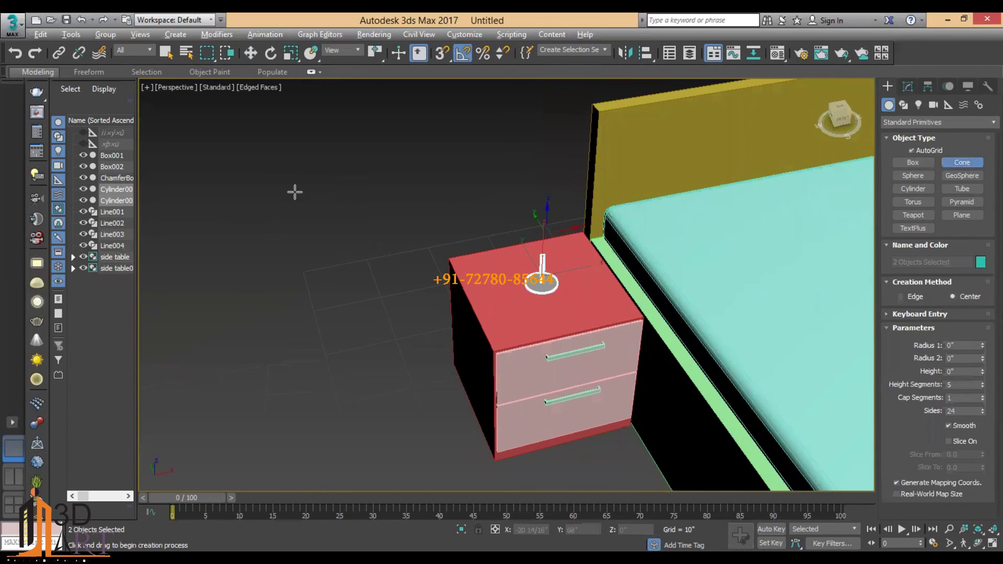
key("alt+w")
key("alt+w")
scroll(314, 185, "up", 2)
scroll(423, 263, "up", 3)
key("alt+w")
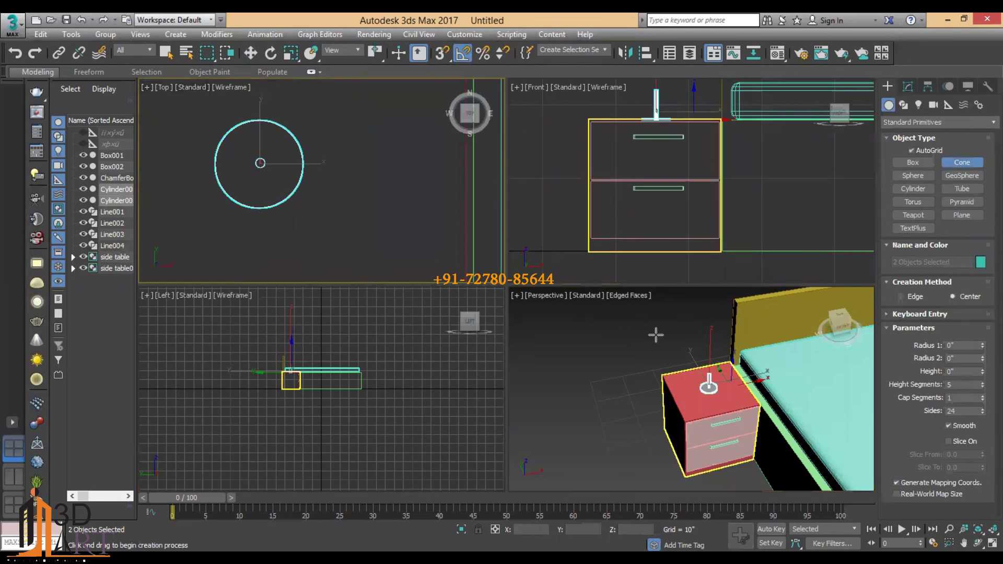
key("alt+w")
scroll(572, 303, "down", 5)
scroll(574, 308, "down", 1)
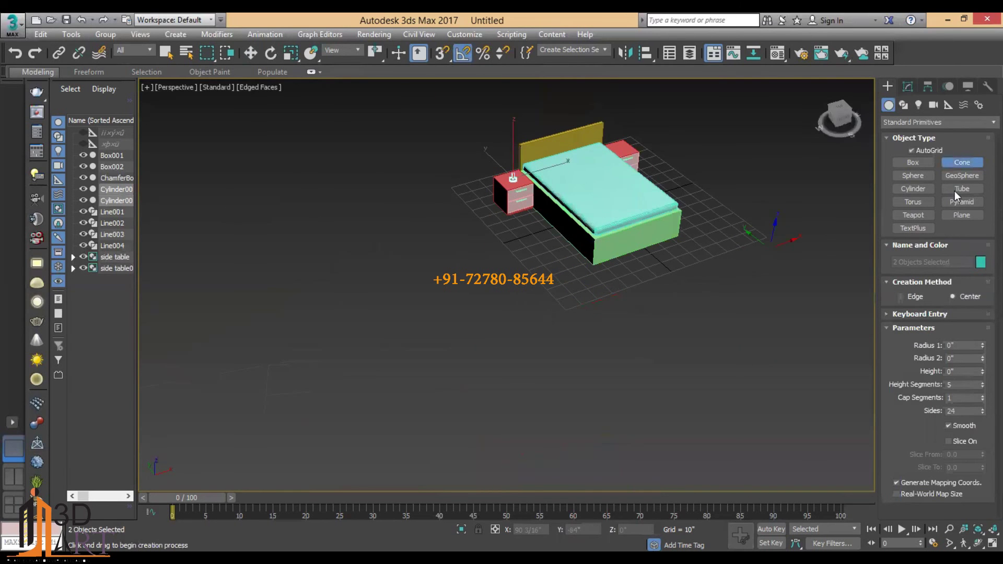
left_click_drag(575, 332, 606, 334)
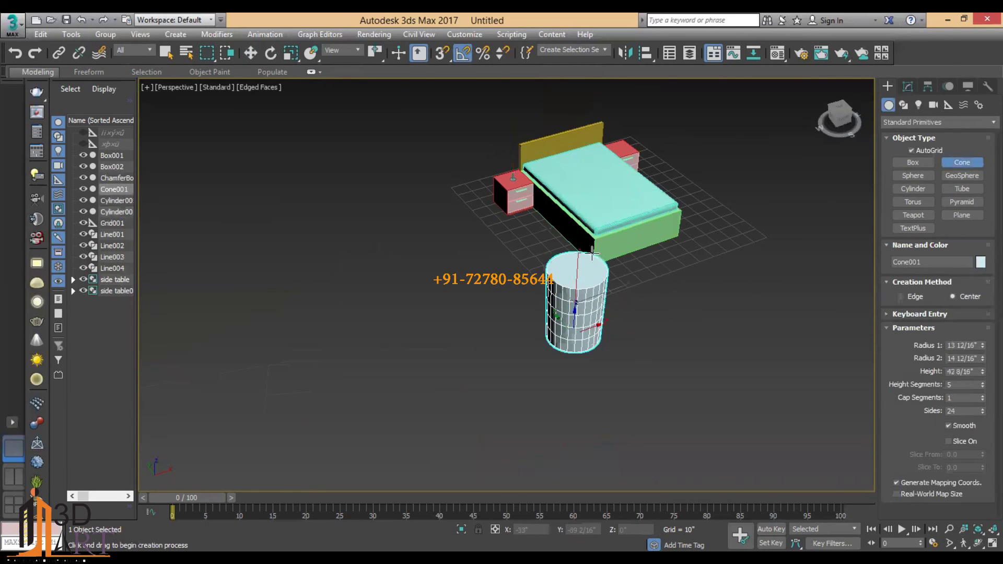
left_click(585, 227)
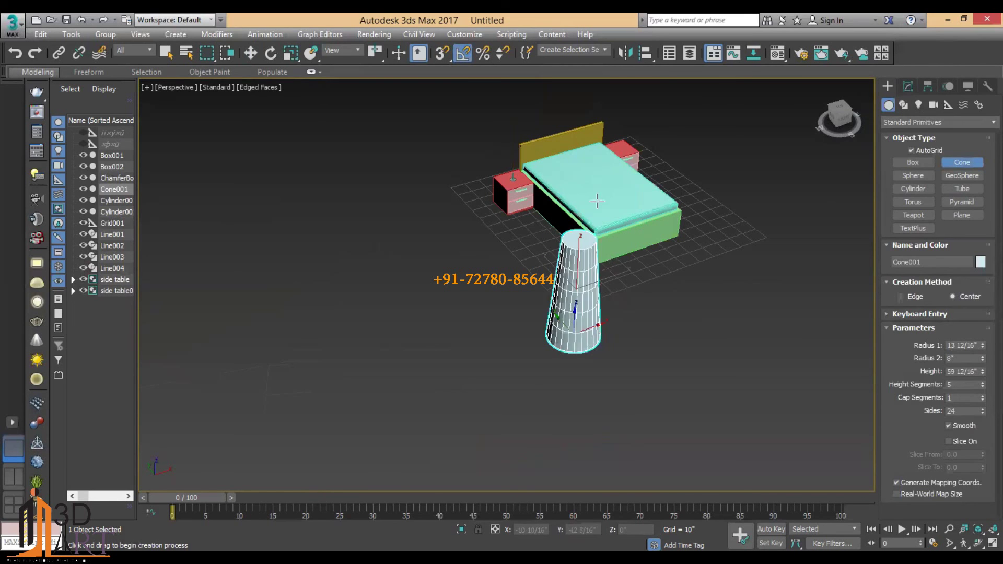
left_click(851, 311)
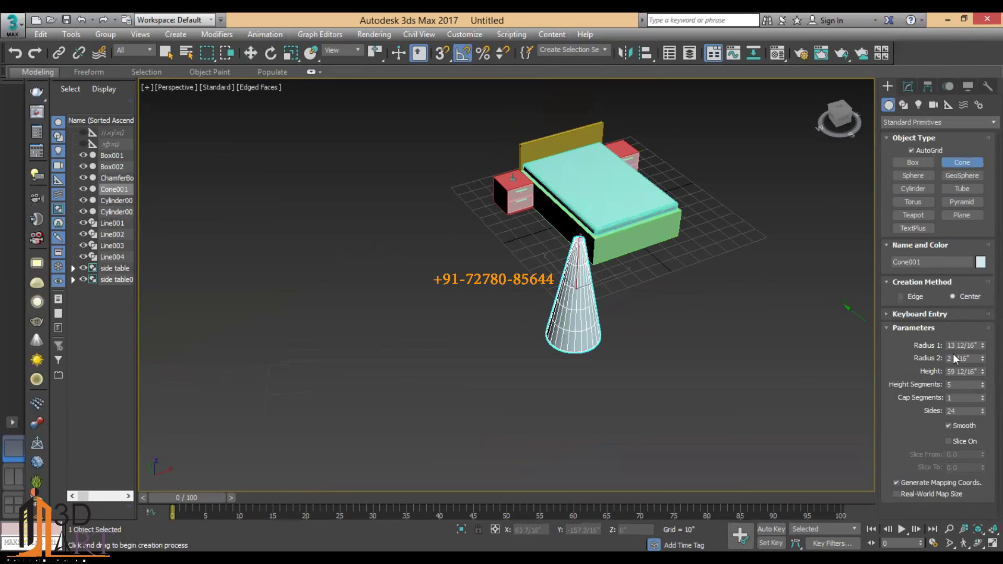
left_click_drag(984, 350, 984, 324)
mouse_move(982, 358)
left_mouse_down()
mouse_move(925, 142)
mouse_move(947, 318)
left_mouse_up()
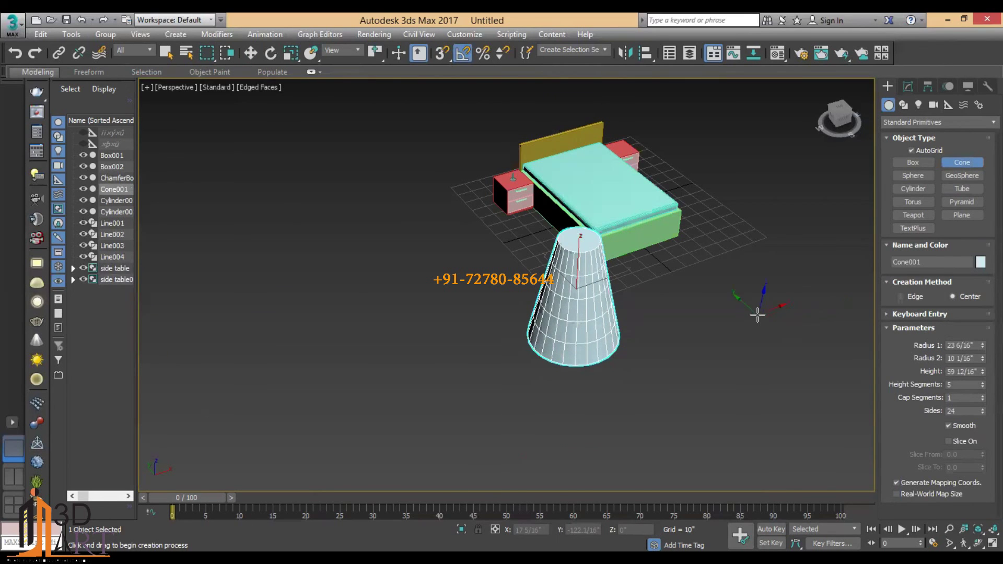
key("Delete")
- Draw a wide cone lampshade centred over the lamp stem
key("alt+w")
left_click_drag(260, 171, 302, 180)
key("alt+w")
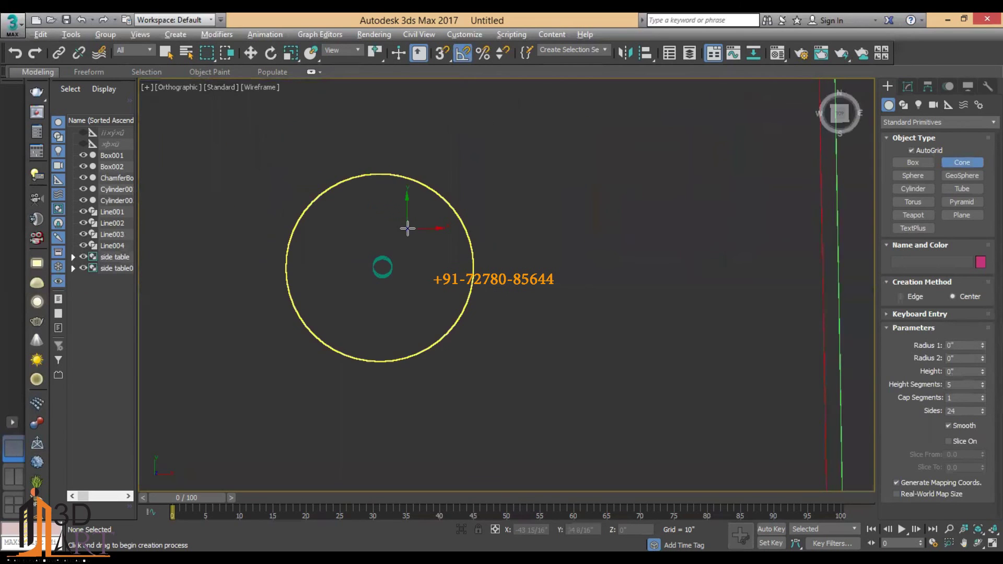
scroll(397, 260, "down", 2)
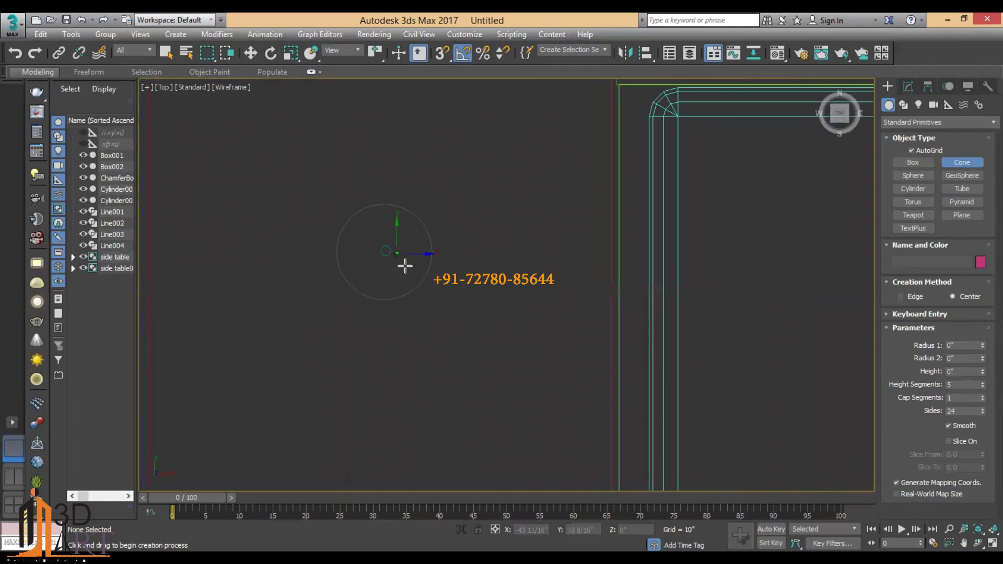
mouse_move(384, 252)
left_mouse_down()
mouse_move(427, 291)
mouse_move(459, 355)
left_mouse_up()
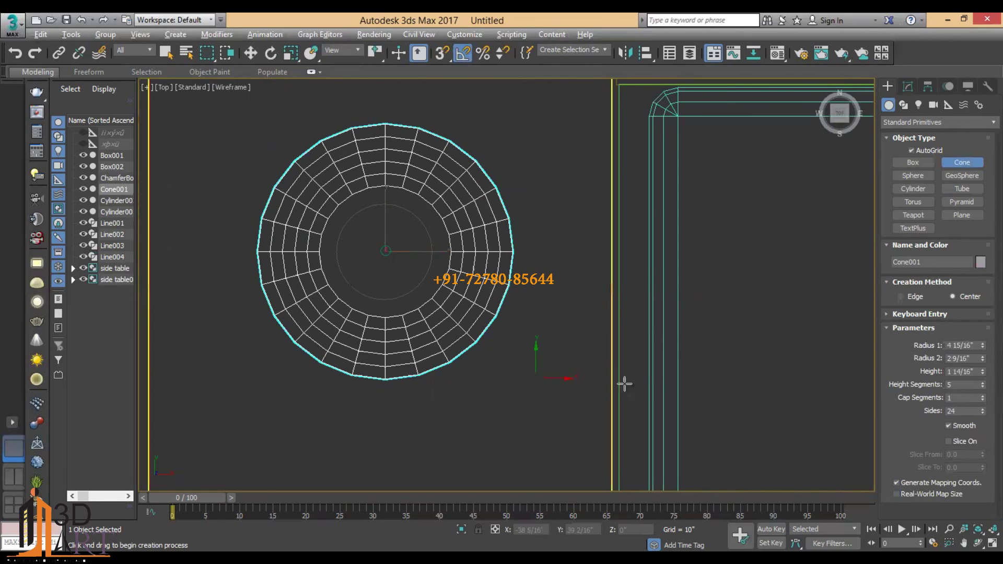
key("alt+w")
right_click(656, 361)
key("alt+w")
- Resize the cone to radii 5 15/16" and 4 9/16" with Height 9 6/16"
scroll(513, 175, "up", 5)
scroll(514, 177, "up", 1)
scroll(516, 178, "up", 1)
key("alt+w")
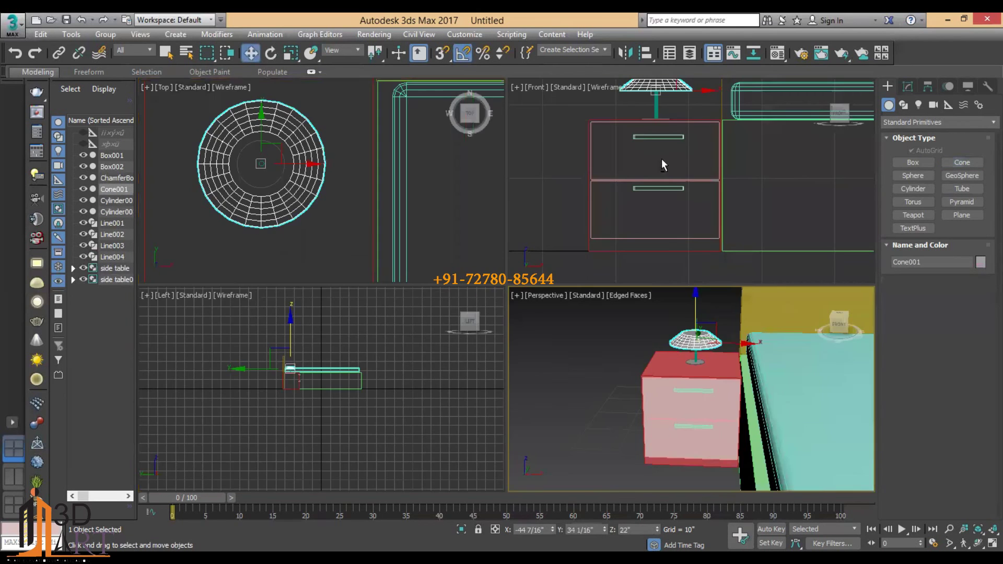
right_click(661, 158)
key("alt+w")
scroll(493, 227, "down", 3)
middle_click_drag(493, 228, 535, 360)
scroll(515, 301, "up", 1)
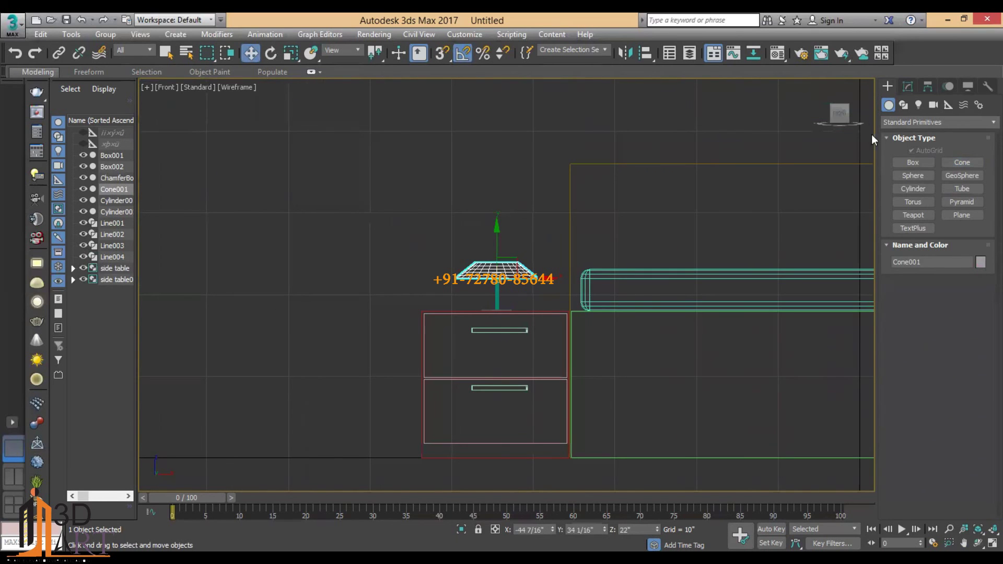
left_click(908, 87)
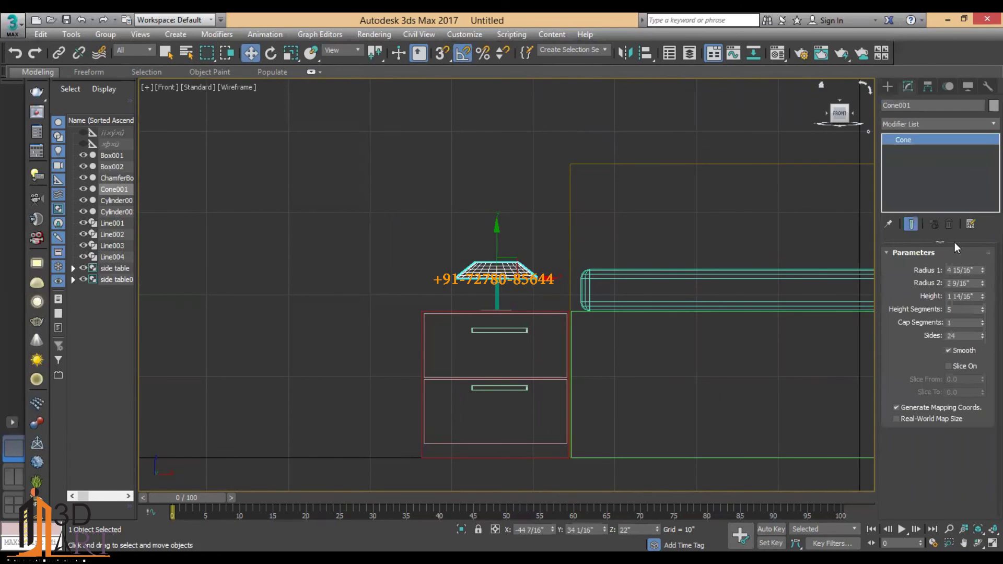
left_click(982, 268)
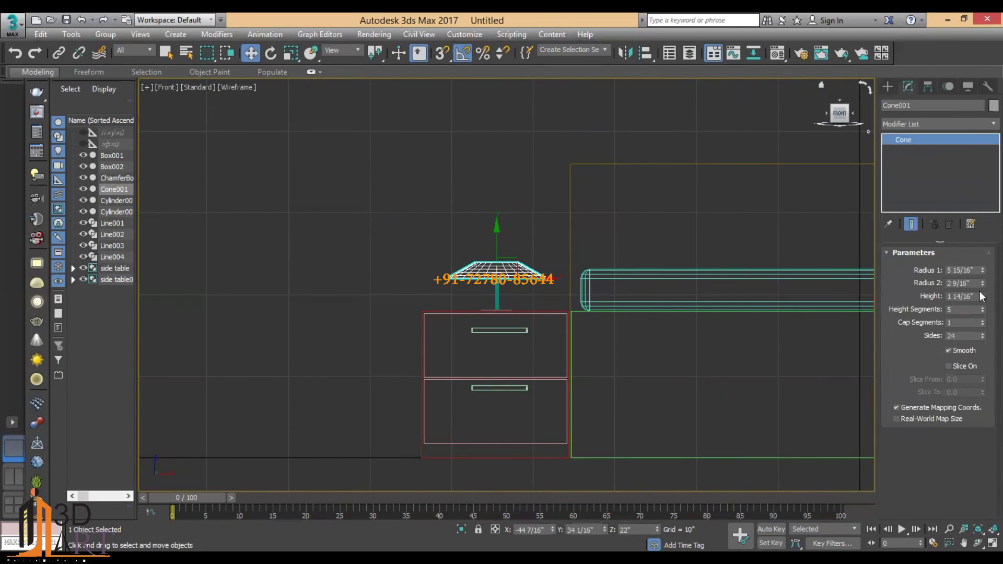
left_click_drag(982, 296, 982, 272)
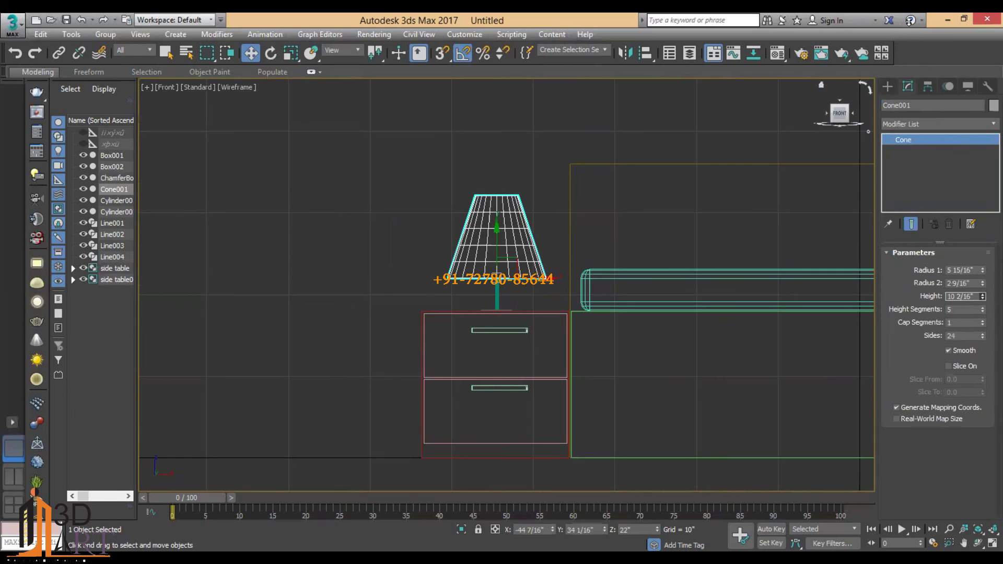
left_click_drag(982, 296, 980, 261)
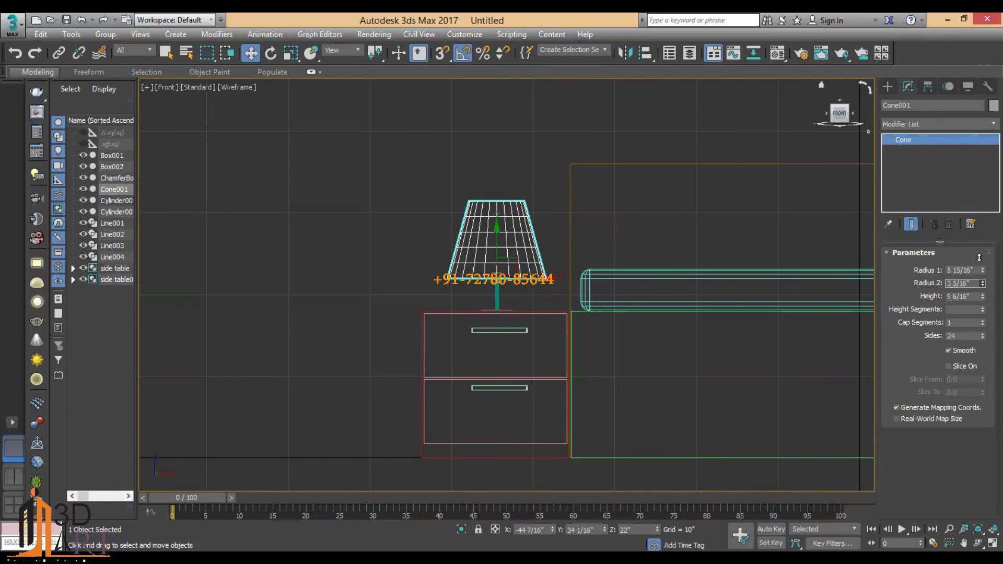
- Pan the Front view to the lamp and select the shade with its stem
middle_click_drag(706, 281, 587, 258)
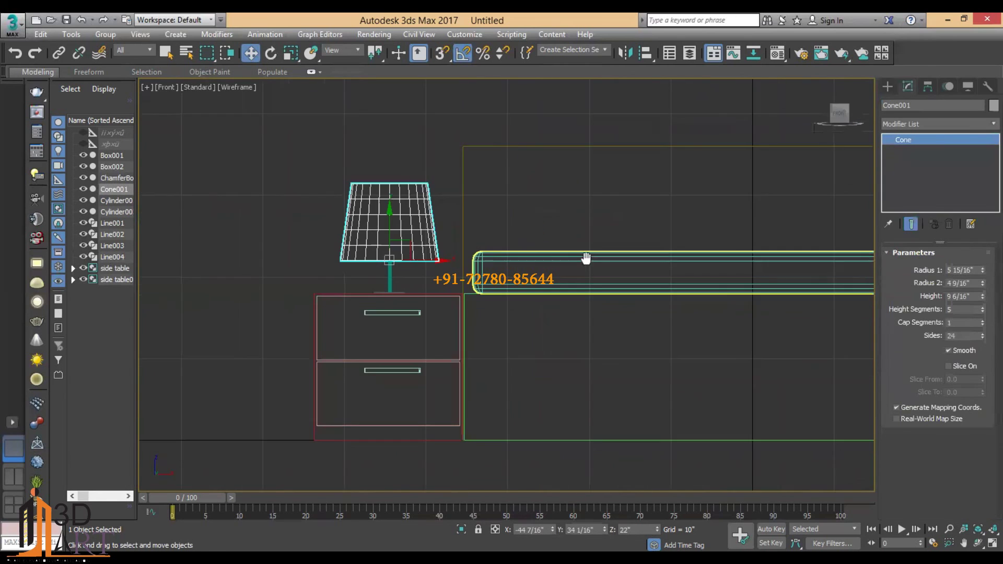
middle_click_drag(408, 270, 397, 268)
left_click_drag(403, 271, 403, 274)
scroll(383, 284, "up", 3)
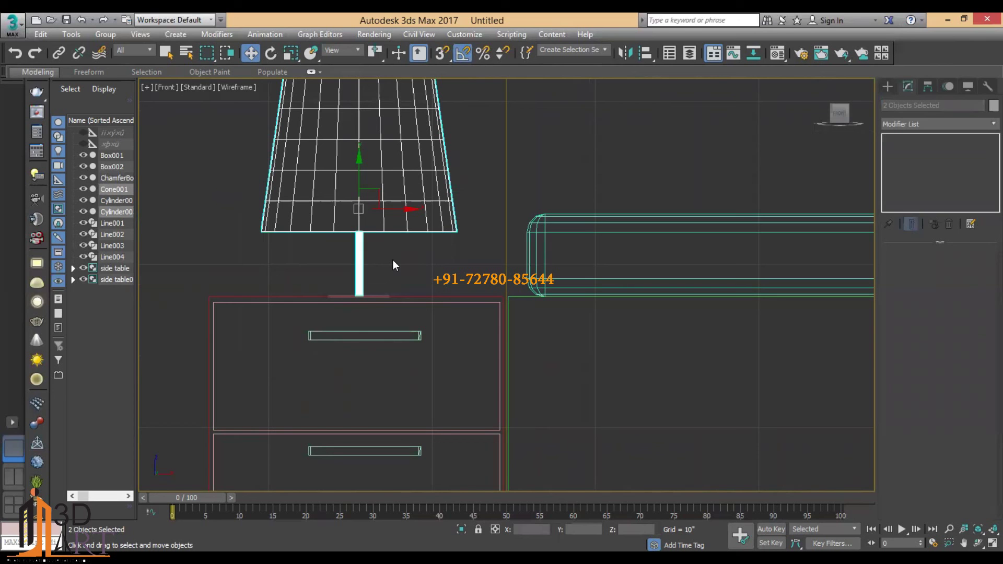
- Shift-drag a copy of the shade, stem and base onto the right side table
key("alt+w")
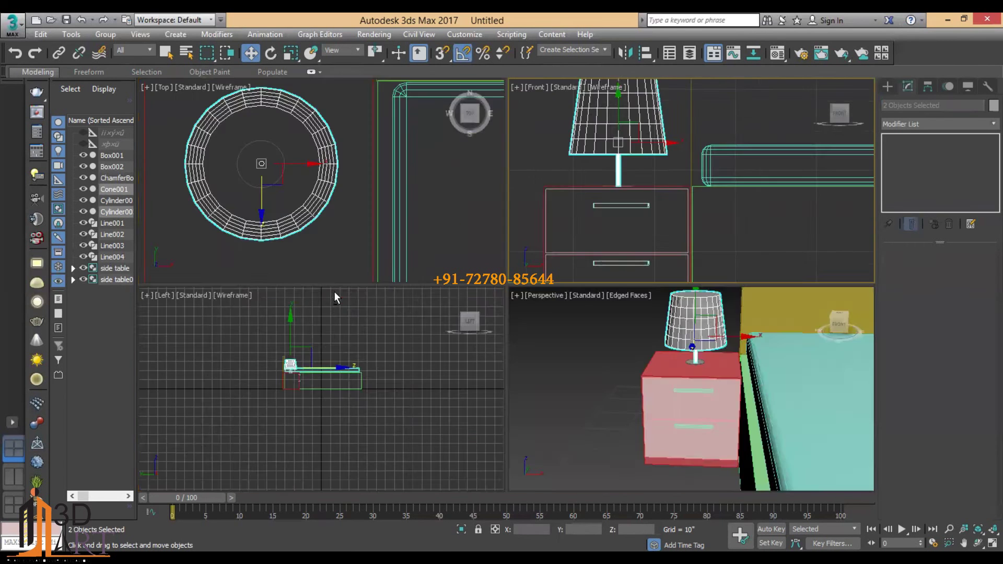
key("alt+w")
key("alt+w")
key("alt+w")
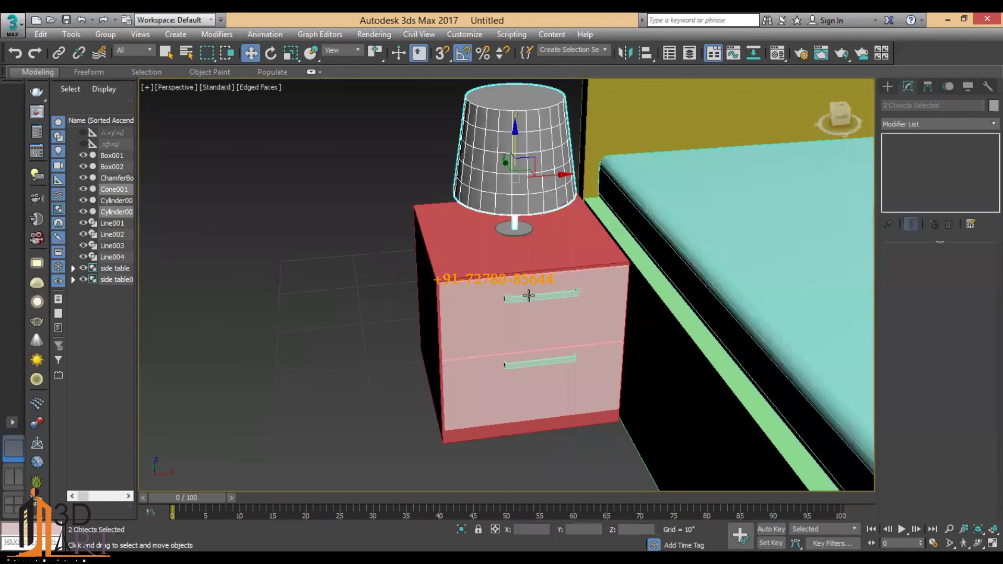
left_click(507, 231, "ctrl")
scroll(507, 232, "down", 5)
mouse_move(507, 231)
middle_mouse_down("alt")
mouse_move(520, 268)
mouse_move(488, 214)
middle_mouse_up("alt")
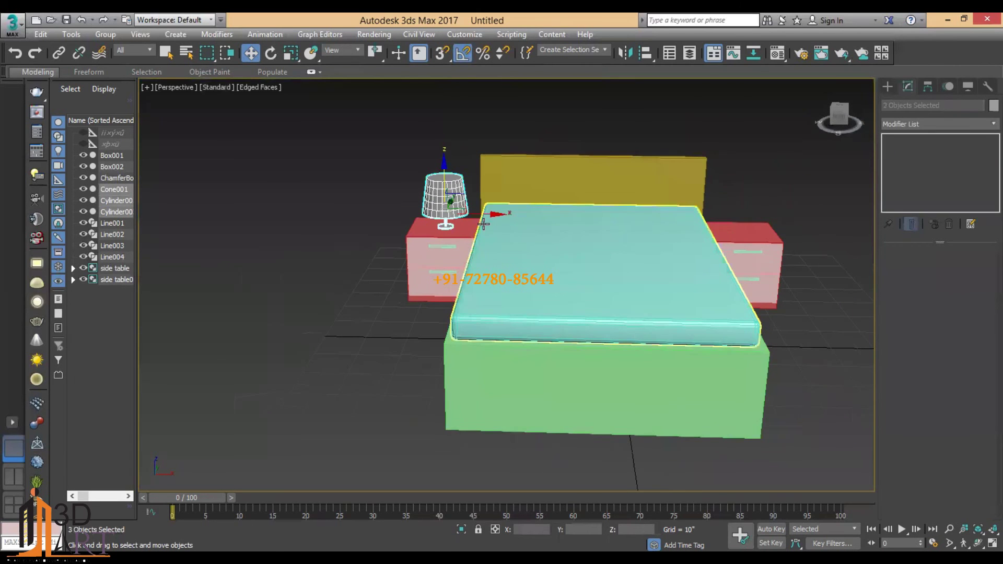
left_click_drag(484, 213, 779, 234, "shift")
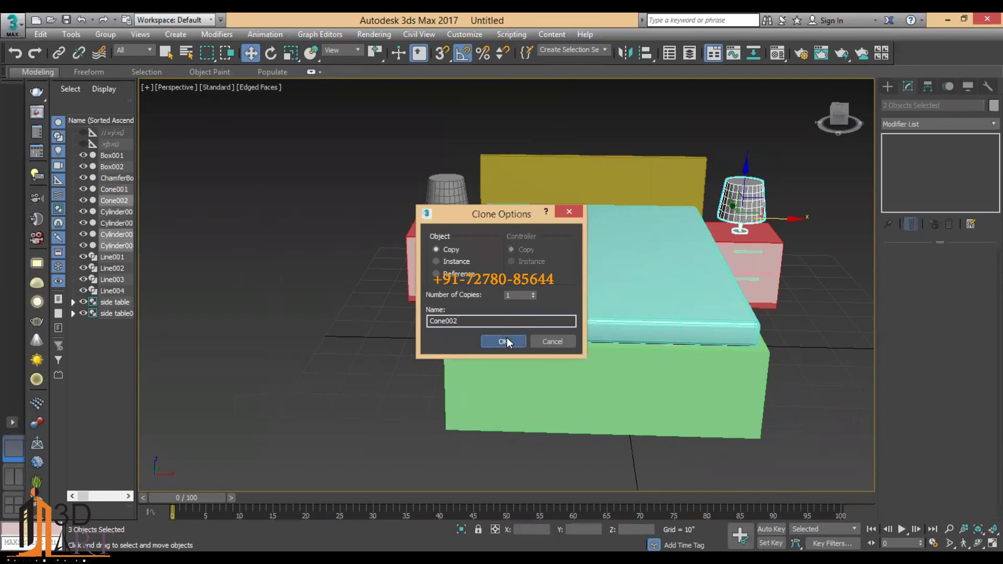
key("Return")
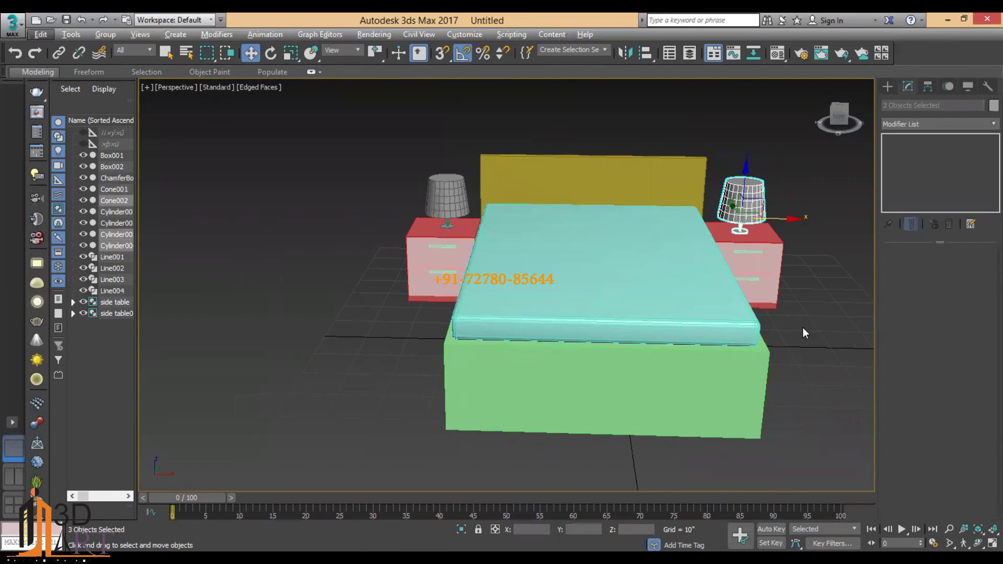
left_click(801, 329)
mouse_move(731, 308)
middle_mouse_down("alt")
mouse_move(611, 306)
mouse_move(610, 297)
mouse_move(620, 301)
middle_mouse_up("alt")
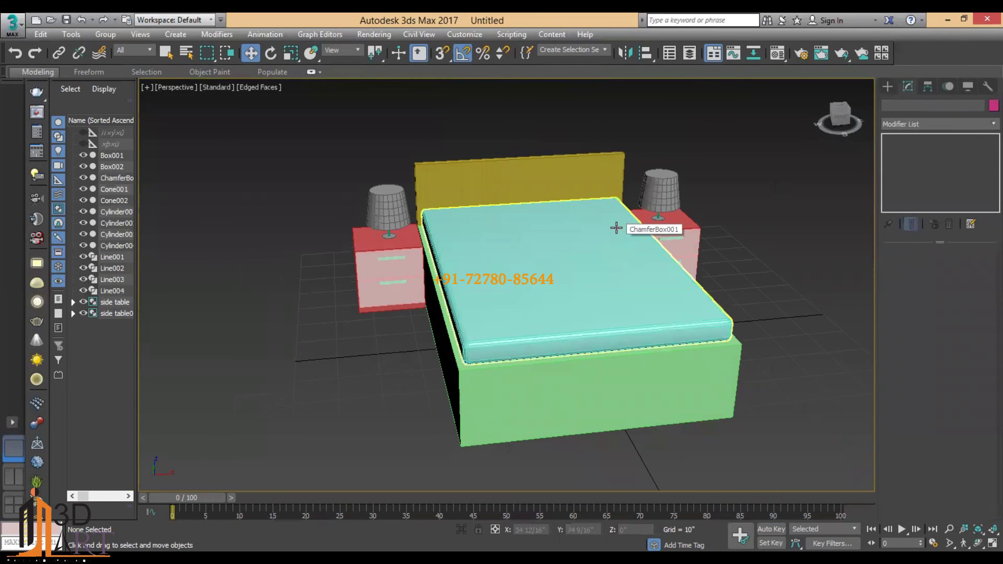
- Colour the bed base and headboard orange
left_click(596, 368)
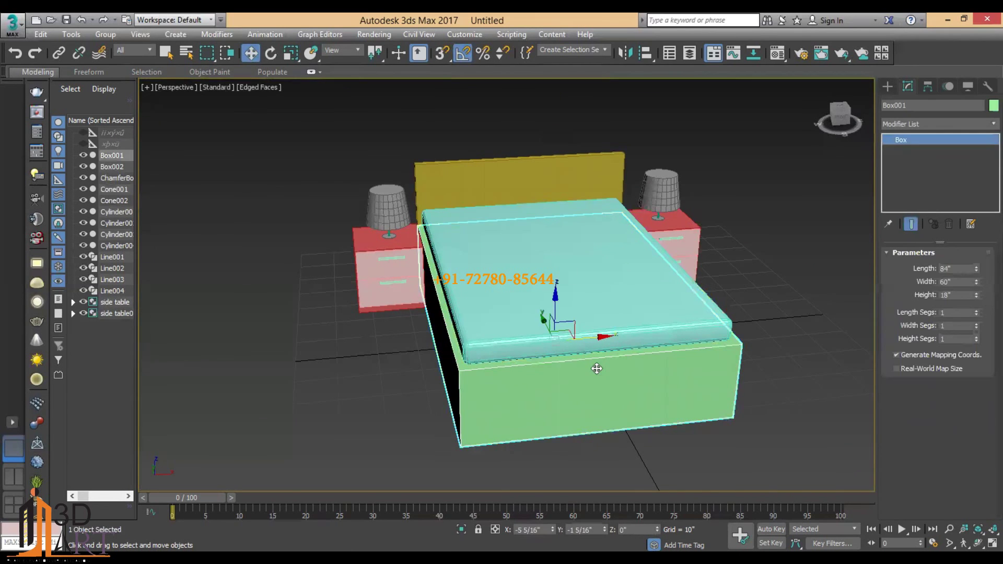
left_click(488, 184, "ctrl")
middle_click_drag(488, 183, 985, 140, "alt")
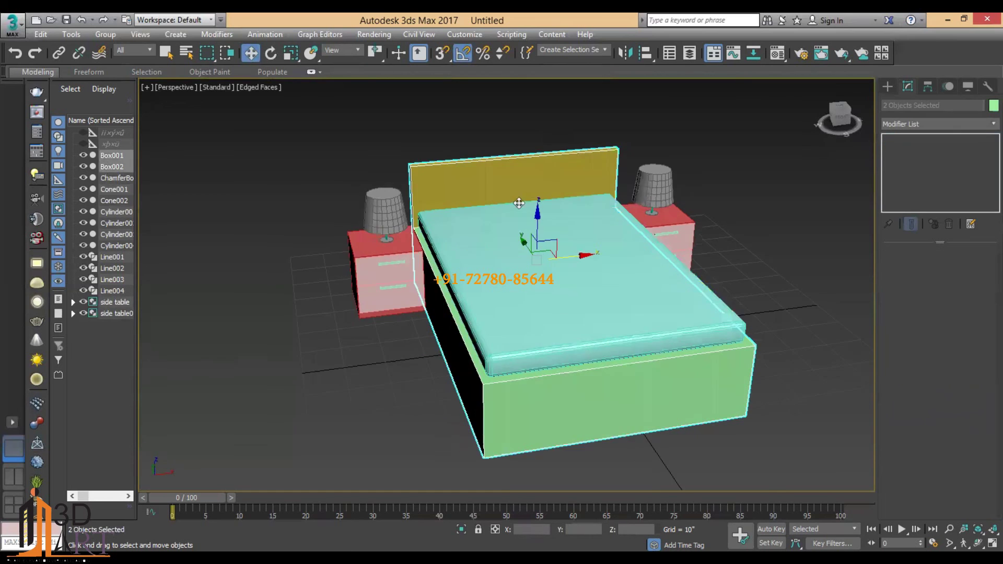
left_click(992, 106)
left_click(621, 307)
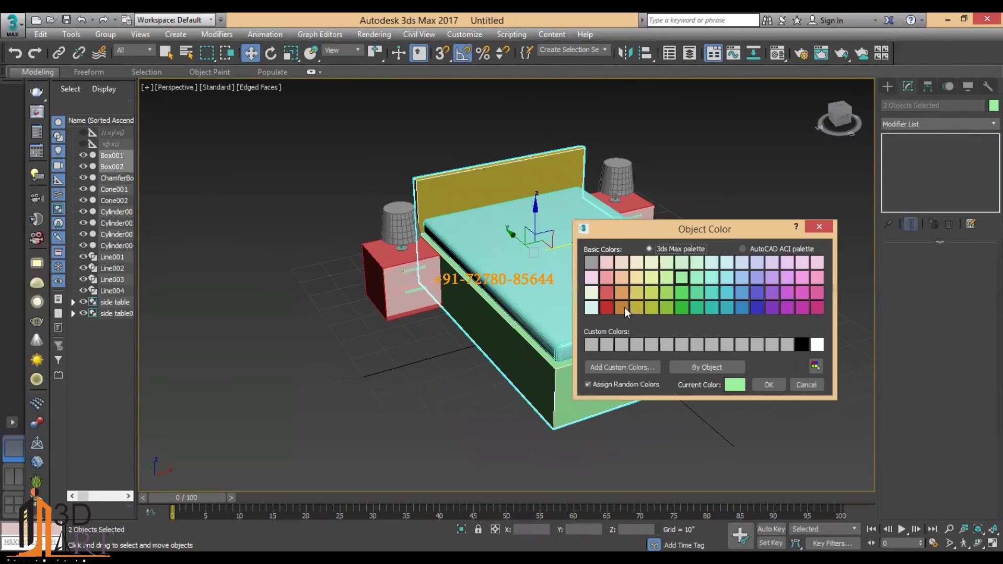
left_click(770, 384)
mouse_move(738, 375)
middle_mouse_down("alt")
mouse_move(503, 268)
mouse_move(265, 132)
middle_mouse_up("alt")
- Open the left and right side table groups for editing
left_click(502, 268)
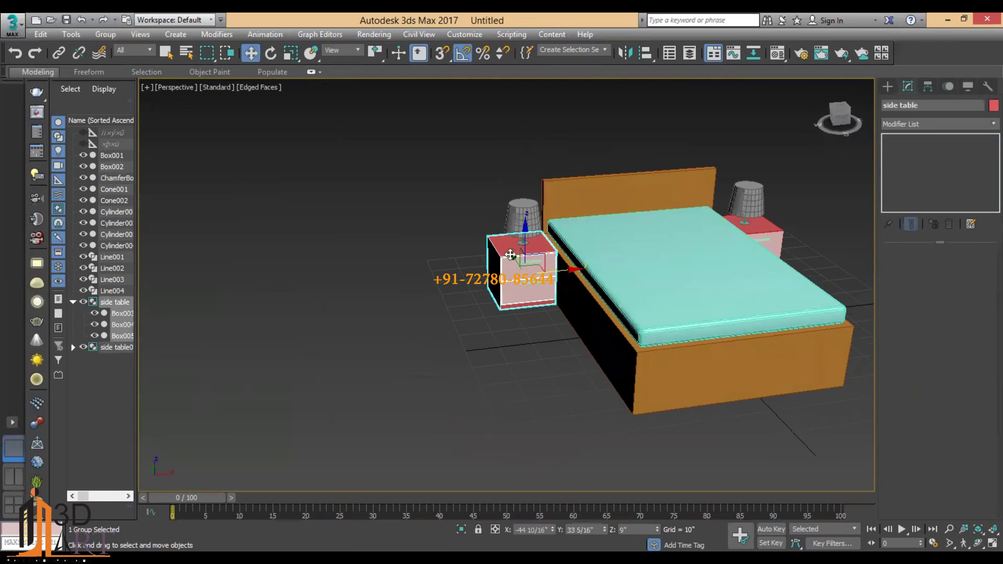
left_click(106, 35)
left_click(120, 80)
middle_click_drag(462, 261, 618, 276, "alt")
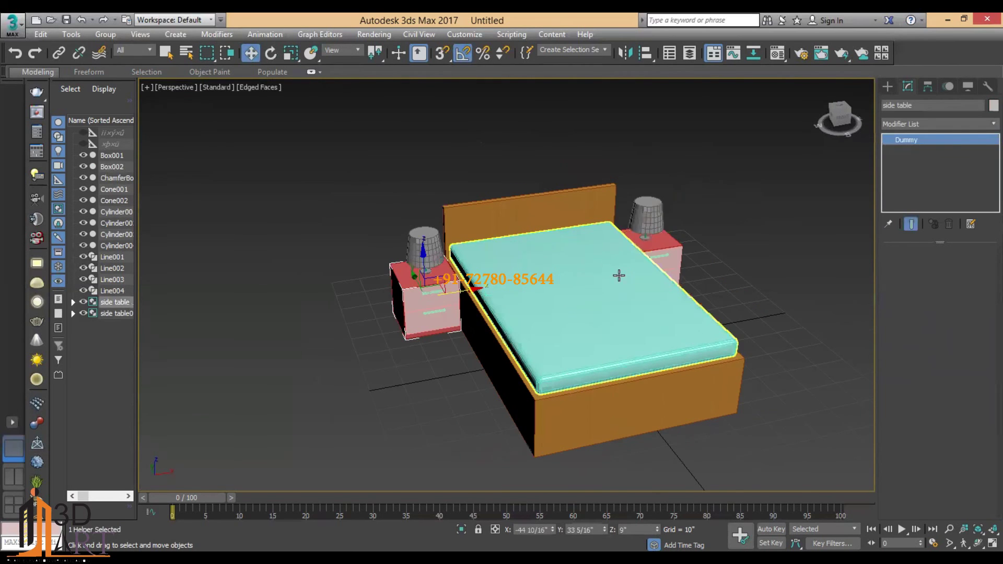
left_click(655, 252)
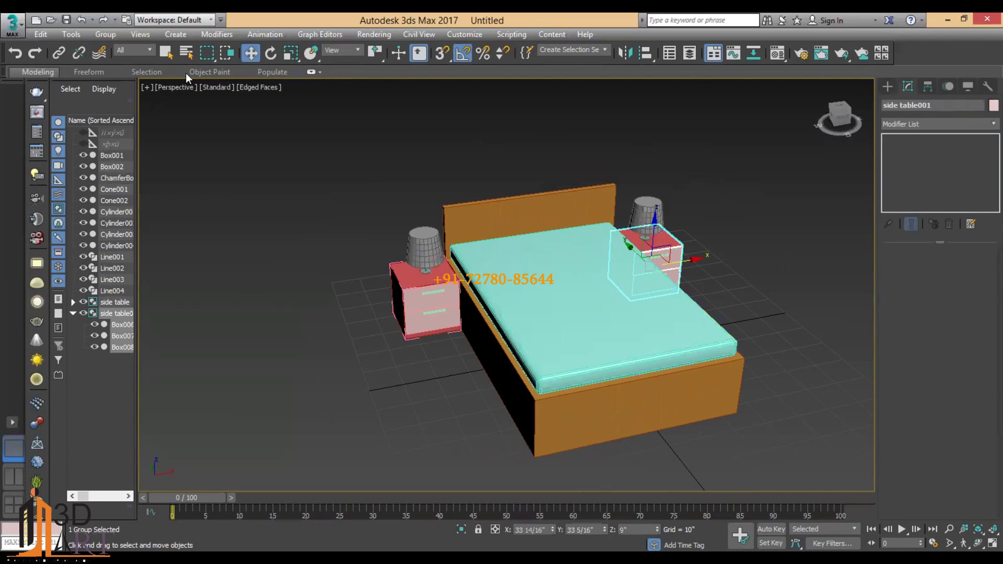
left_click(106, 35)
left_click(118, 84)
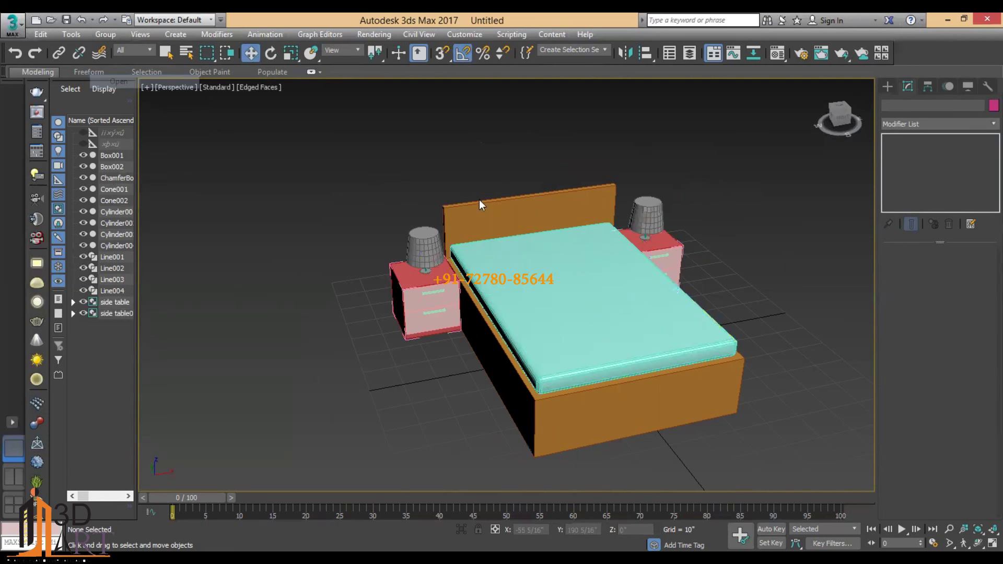
mouse_move(478, 199)
middle_mouse_down("alt")
mouse_move(653, 248)
mouse_move(586, 299)
middle_mouse_up("alt")
- Colour both side table bodies and the bed frame orange
left_click(587, 299)
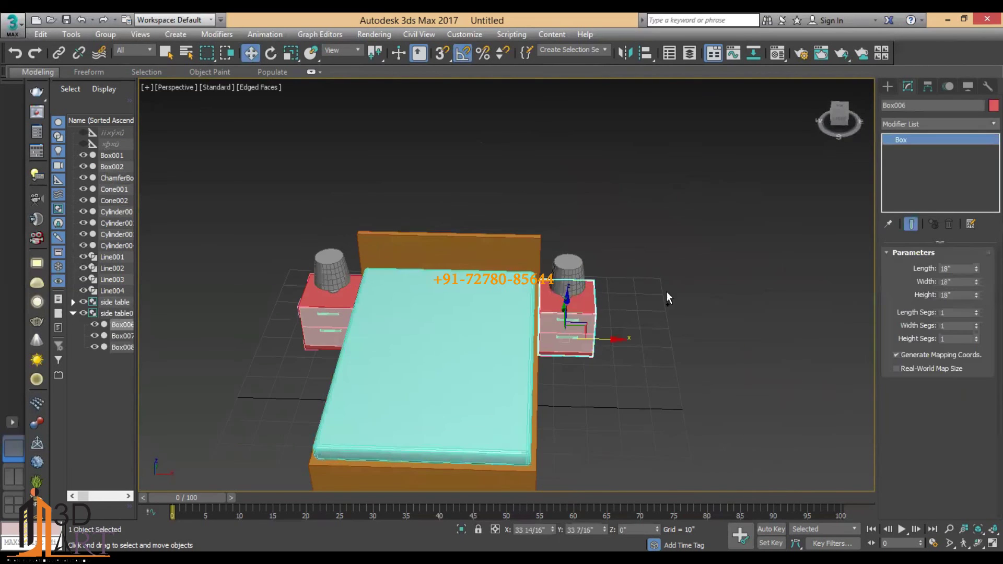
left_click(349, 303, "ctrl")
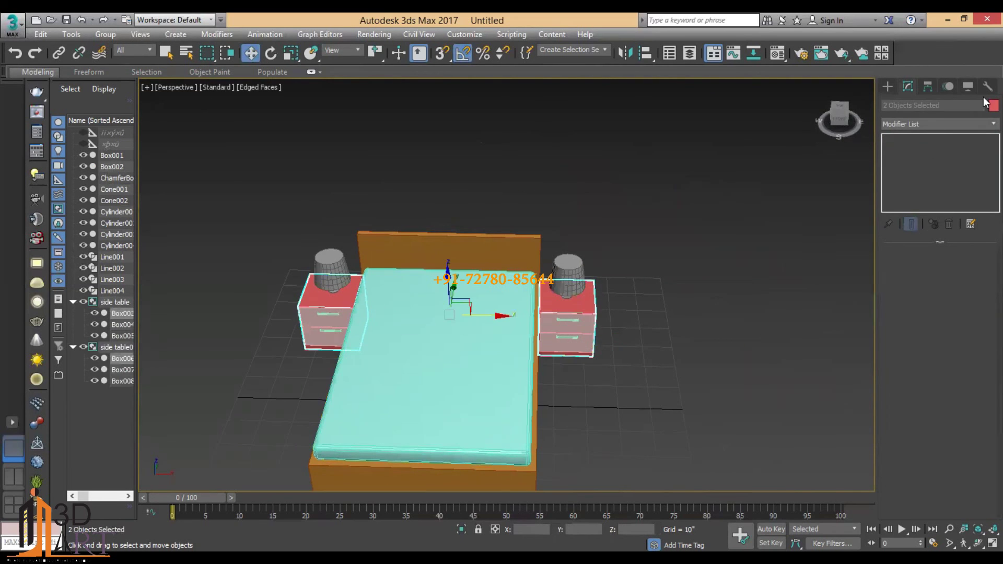
middle_click_drag(695, 333, 656, 358, "alt")
left_click(643, 413, "ctrl")
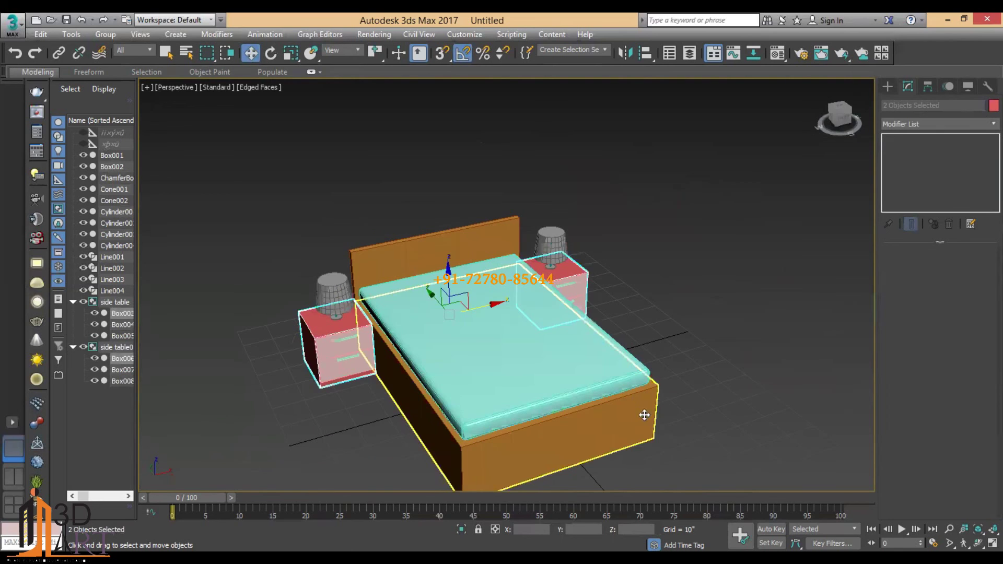
left_click(991, 106)
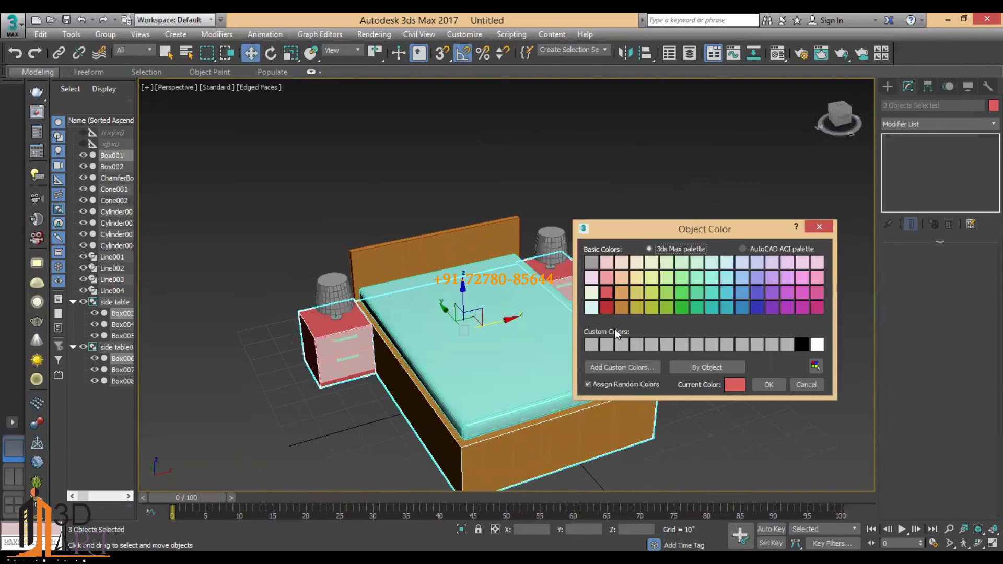
left_click(769, 385)
left_click(592, 298)
- Colour the four drawer fronts of both side tables white
left_click(581, 301)
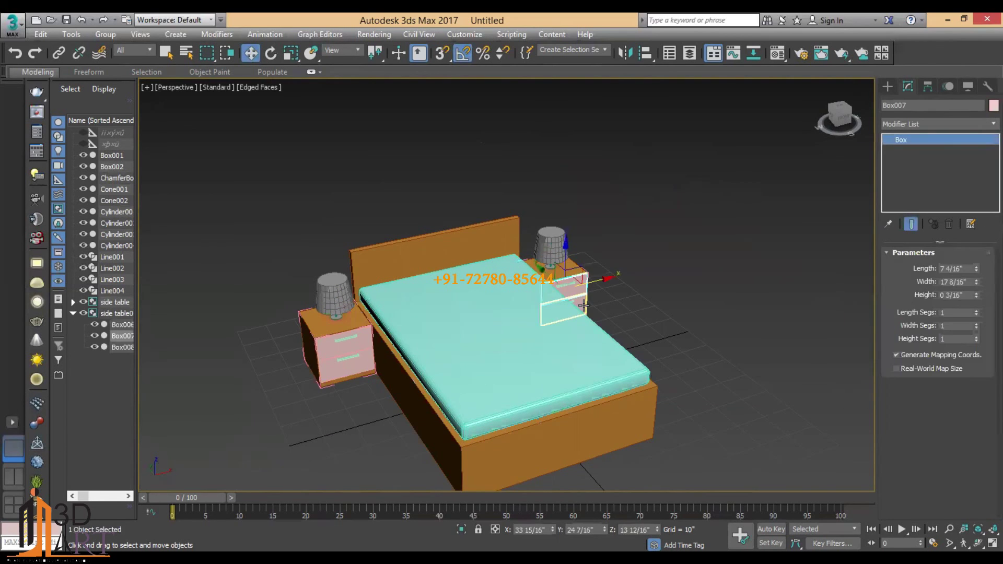
left_click(575, 313, "ctrl")
left_click(344, 361, "ctrl")
left_click(344, 340, "ctrl")
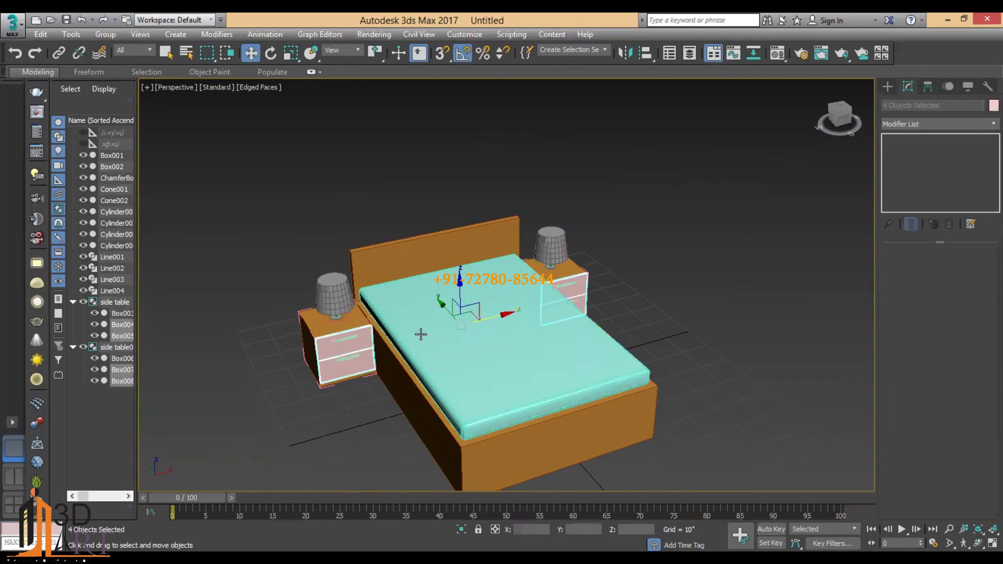
left_click(985, 107)
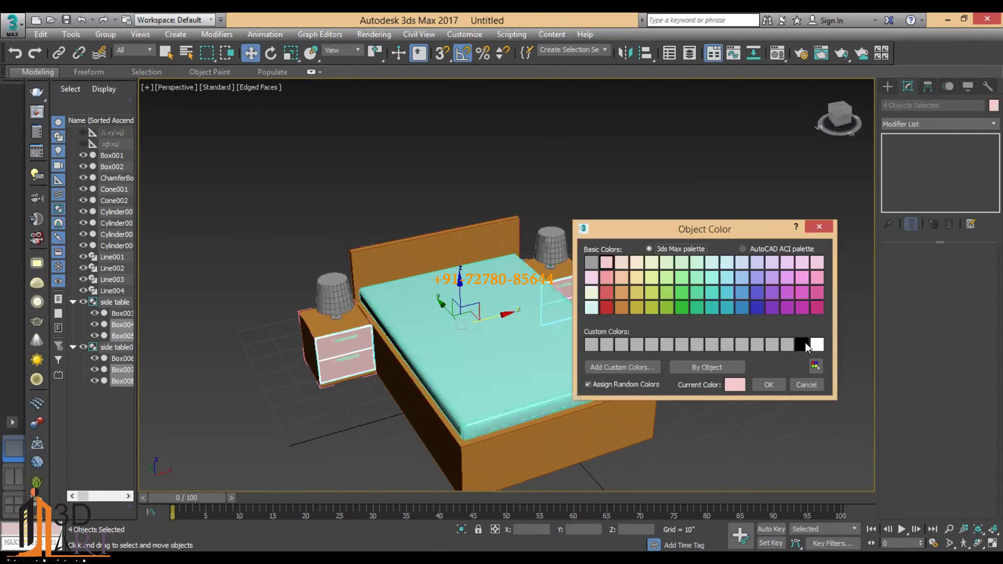
left_click(817, 344)
left_click(770, 385)
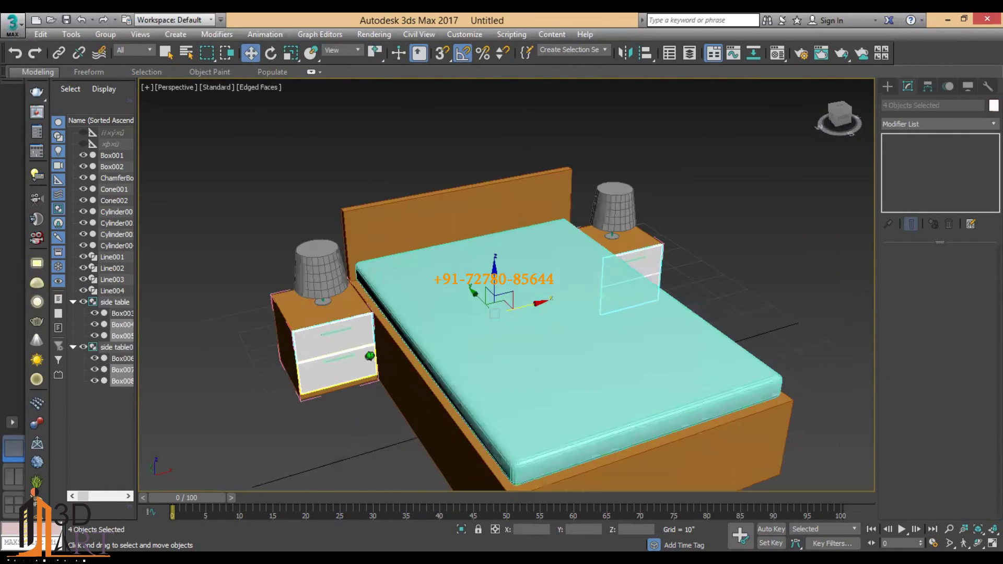
scroll(324, 334, "up", 5)
- Select all four drawer handles across both side tables
left_click(306, 305)
left_click(328, 354, "ctrl")
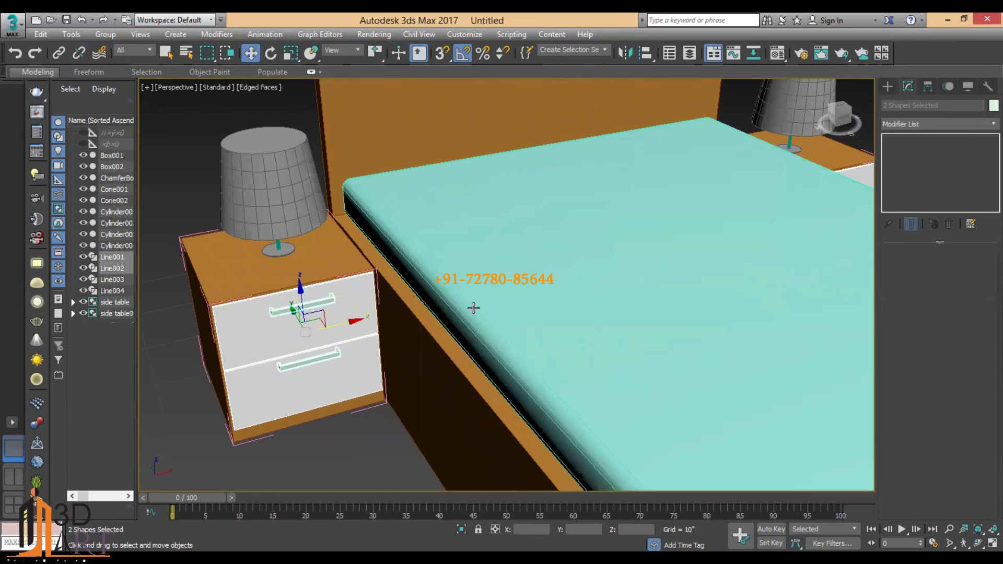
scroll(475, 307, "down", 3)
scroll(366, 365, "down", 4)
middle_click_drag(714, 298, 609, 246, "alt")
scroll(616, 285, "up", 4)
scroll(600, 264, "up", 2)
scroll(600, 263, "down", 2)
left_click(600, 262, "ctrl")
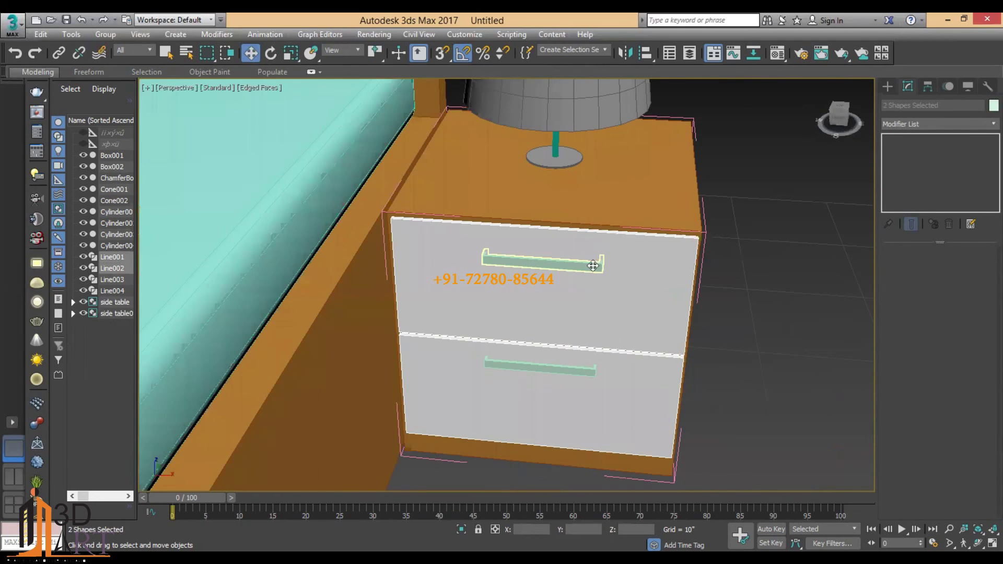
left_click(560, 365, "ctrl")
scroll(564, 284, "down", 2)
scroll(564, 286, "down", 3)
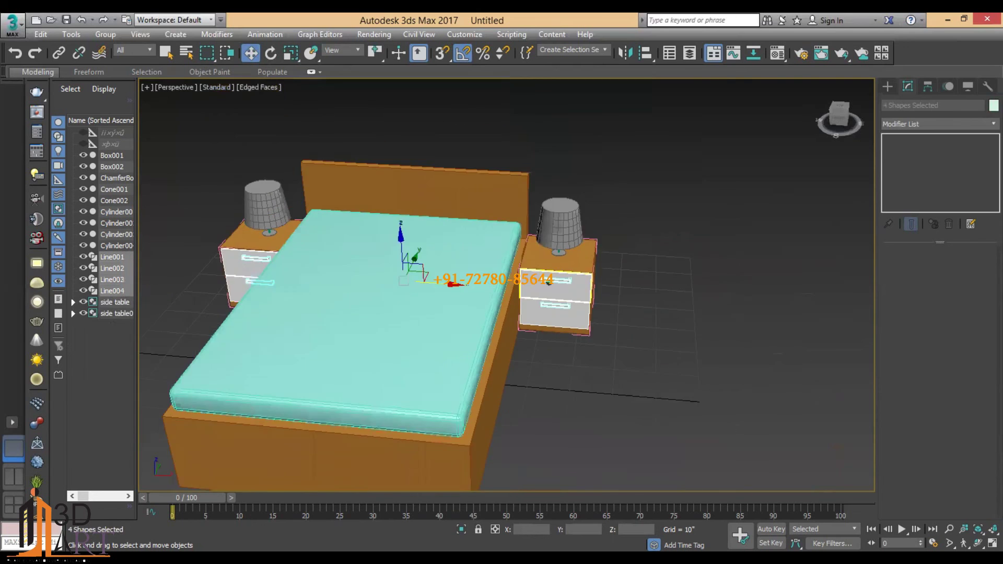
scroll(563, 286, "down", 2)
mouse_move(564, 286)
middle_mouse_down("alt")
mouse_move(449, 305)
mouse_move(548, 302)
middle_mouse_up("alt")
scroll(449, 305, "up", 3)
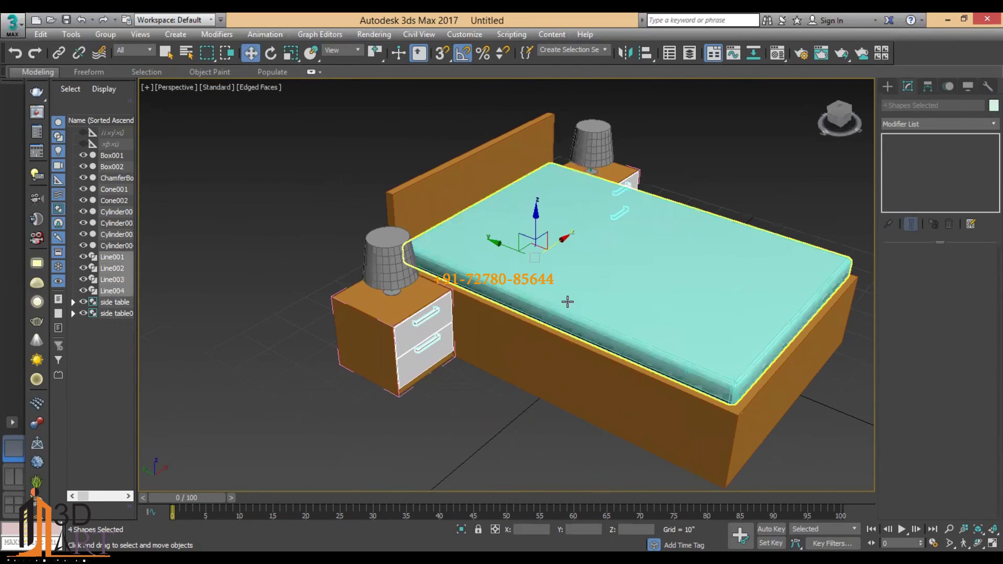
- Colour the handles black and turn off Edged Faces with F4
left_click(993, 105)
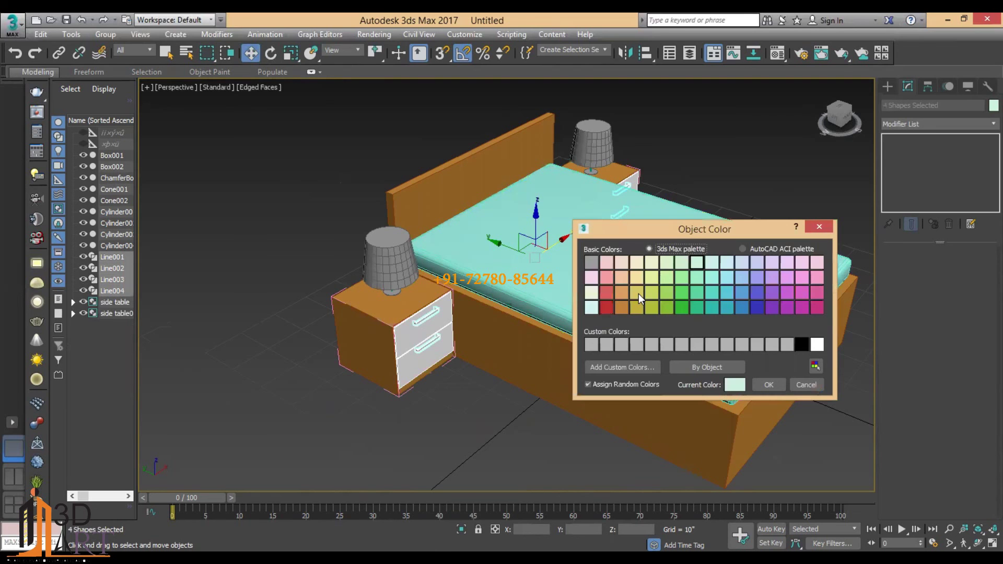
left_click(803, 345)
left_click(773, 386)
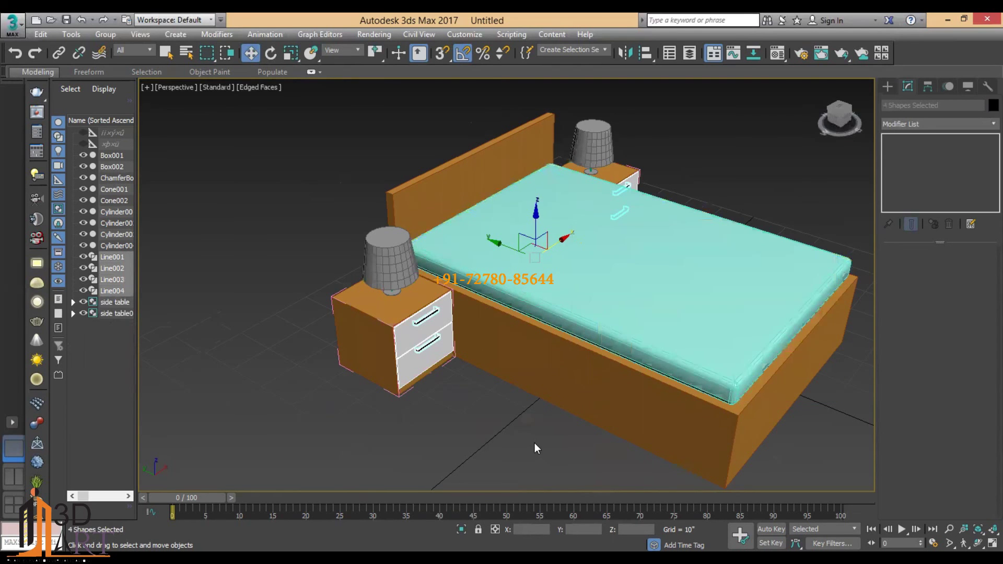
left_click(534, 443)
key("F4")
mouse_move(535, 437)
middle_mouse_down("alt")
mouse_move(614, 318)
mouse_move(635, 331)
mouse_move(611, 328)
middle_mouse_up("alt")
scroll(614, 318, "down", 2)
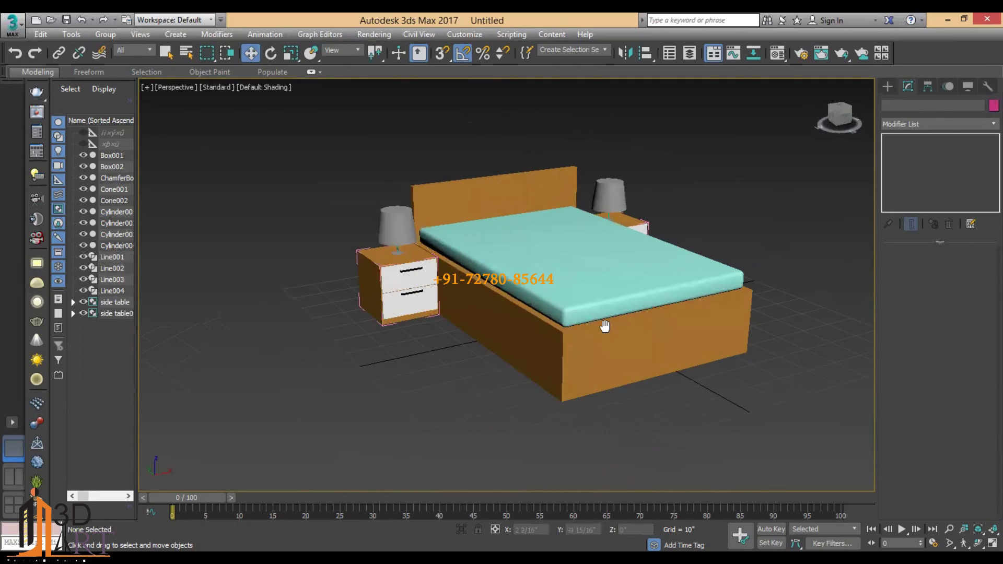